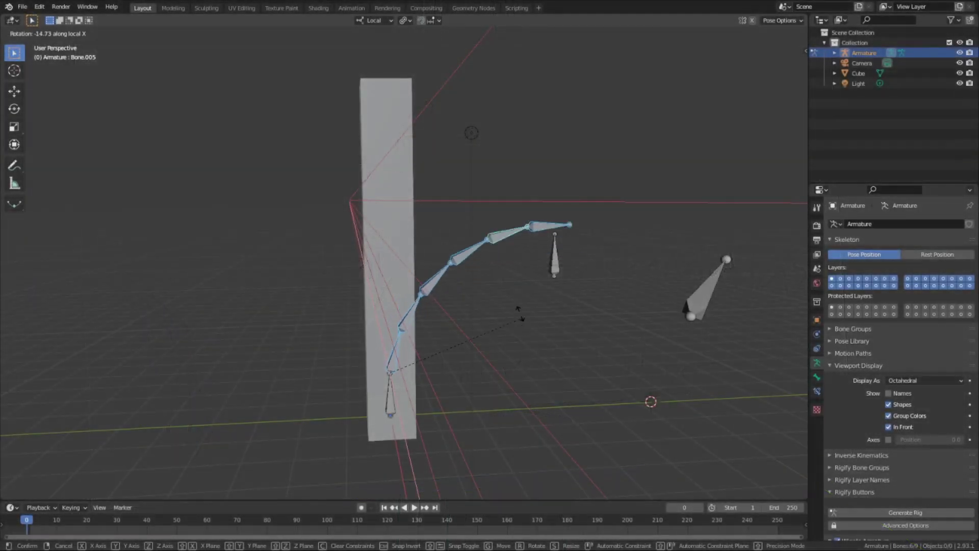
# Try rotating the selected chain of bones in the column about its local X axis.
pyautogui.press('z')
pyautogui.rightClick(468, 234)
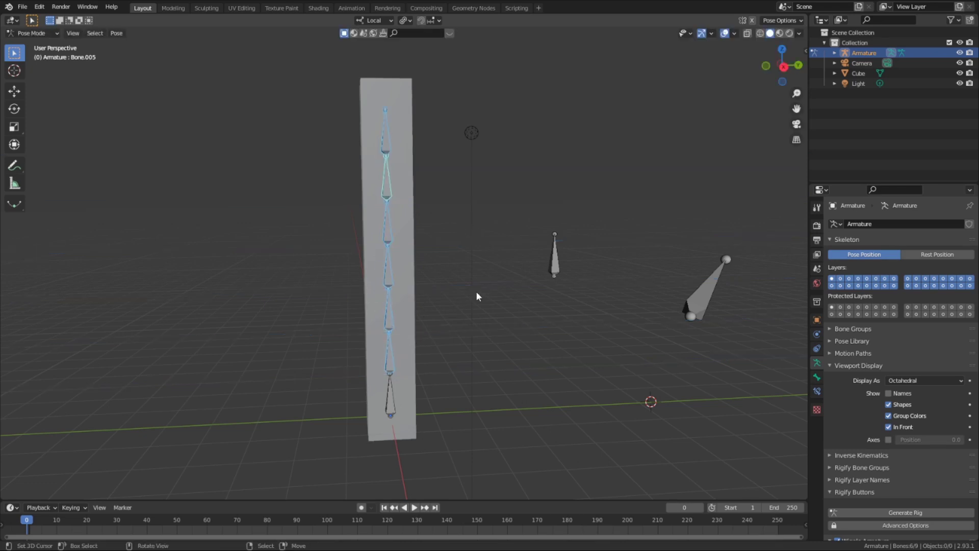
pyautogui.moveTo(476, 290); pyautogui.dragTo(463, 229, button='middle')
pyautogui.press('r')
pyautogui.rightClick(471, 244)
pyautogui.press('r')
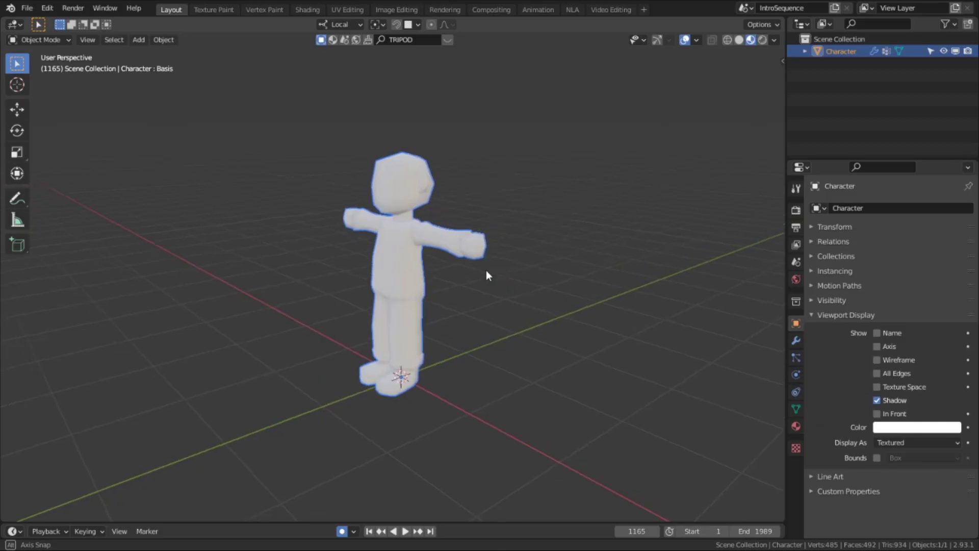
pyautogui.moveTo(486, 270); pyautogui.dragTo(699, 282, button='middle')
pyautogui.moveTo(391, 289); pyautogui.dragTo(520, 296, button='middle')
pyautogui.scroll(2, 428, 309)
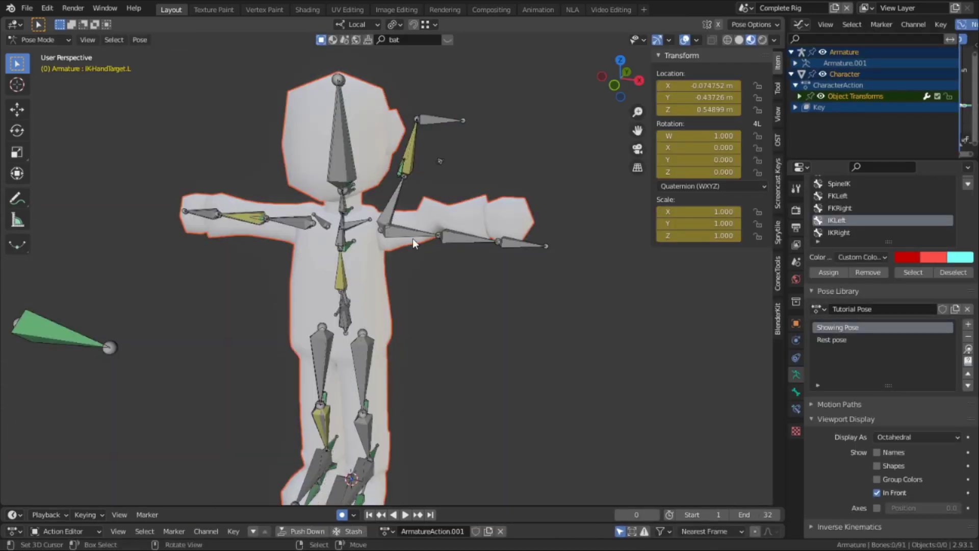
# Select the upper arm, forearm and hand bones of the character's left arm and rotate them together.
pyautogui.rightClick(413, 238)
pyautogui.keyDown('shift'); pyautogui.rightClick(468, 239); pyautogui.keyUp('shift')
pyautogui.keyDown('shift'); pyautogui.rightClick(504, 240); pyautogui.keyUp('shift')
pyautogui.press('r')
pyautogui.click(466, 294)
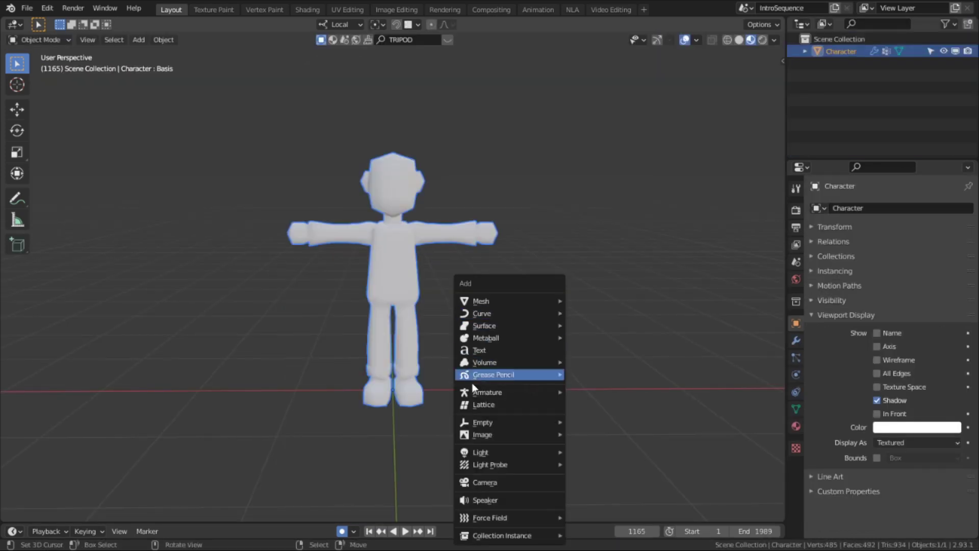
# Add a single-bone armature to the character scene.
pyautogui.moveTo(479, 393)
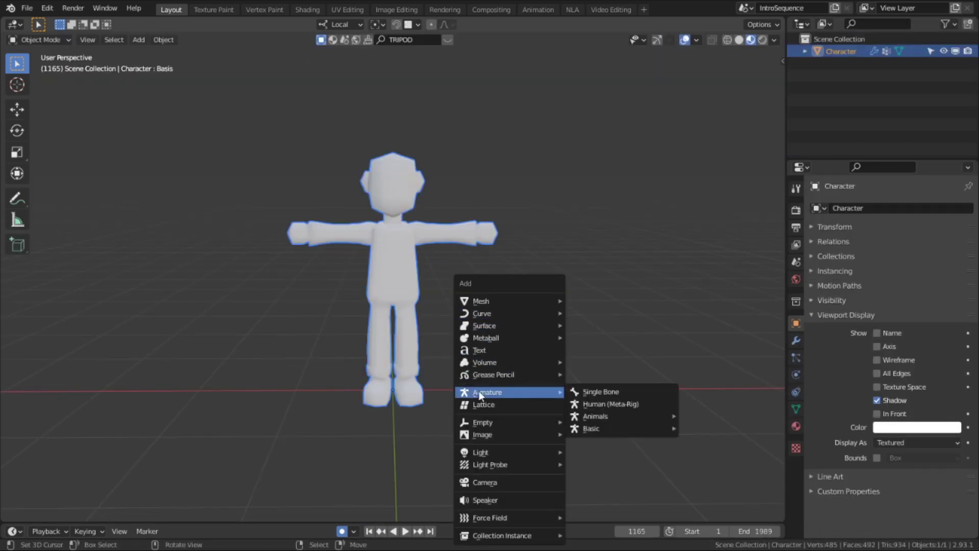
pyautogui.click(596, 391)
pyautogui.moveTo(568, 339); pyautogui.dragTo(573, 338, button='middle')
pyautogui.click(522, 290)
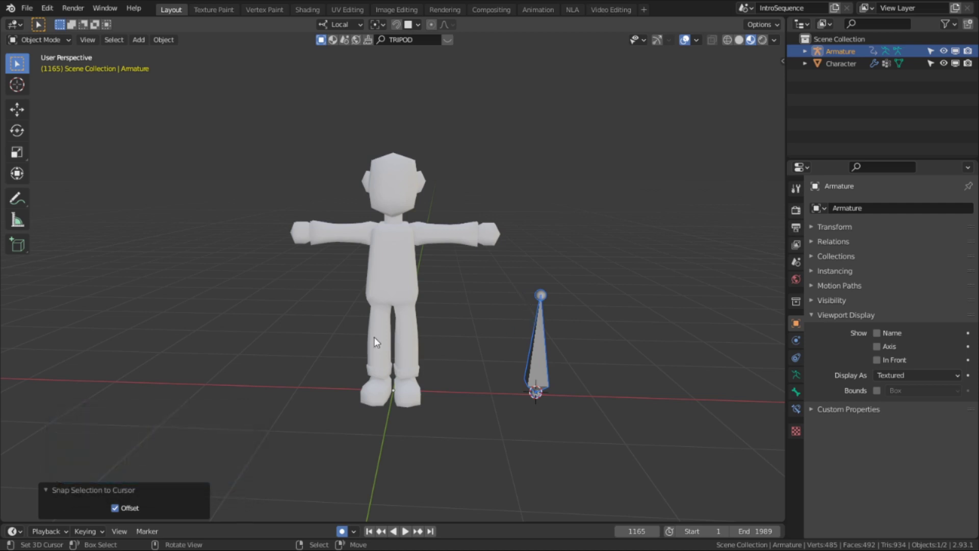
# Snap the 3D cursor to the character's origin and snap the armature to the cursor.
pyautogui.click(400, 337)
pyautogui.hotkey('shift', 's')
pyautogui.click(411, 408)
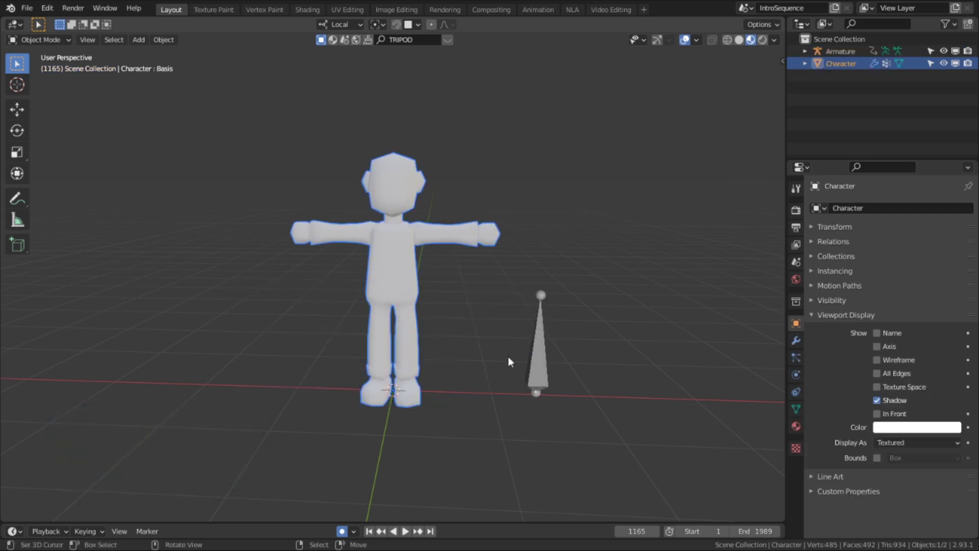
pyautogui.click(537, 362)
pyautogui.hotkey('shift', 's')
pyautogui.click(459, 357)
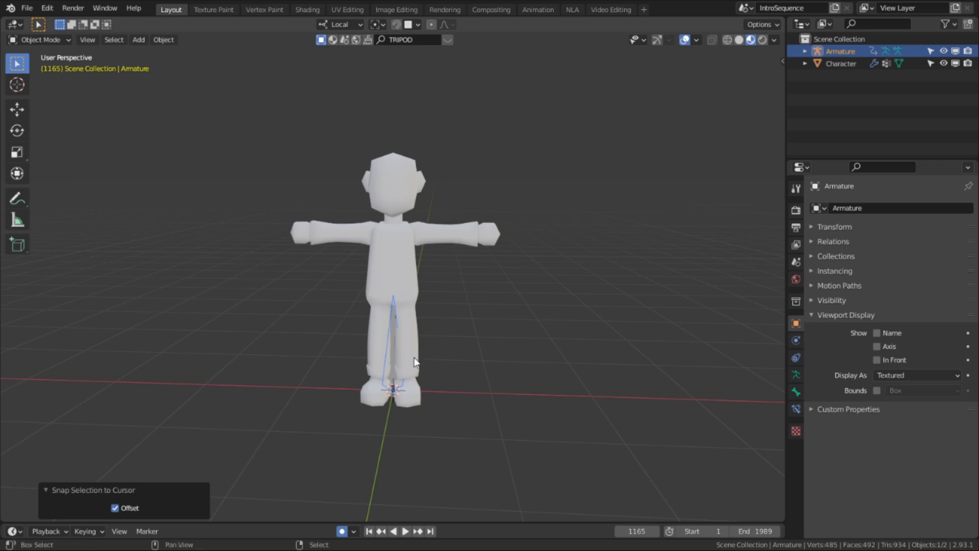
# Enter Edit Mode on the armature and set the transform pivot point to Individual Origins.
pyautogui.scroll(3, 452, 298)
pyautogui.press('Tab')
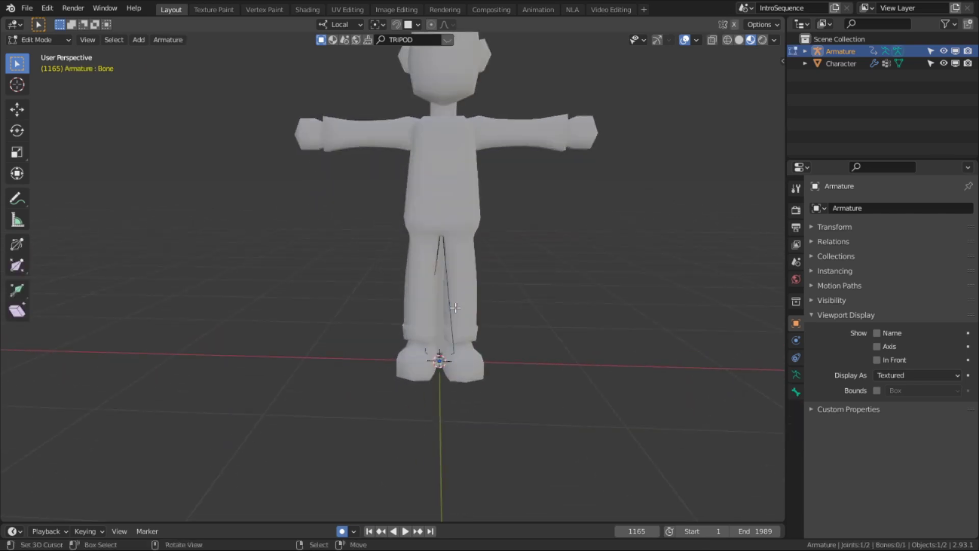
pyautogui.press('.')
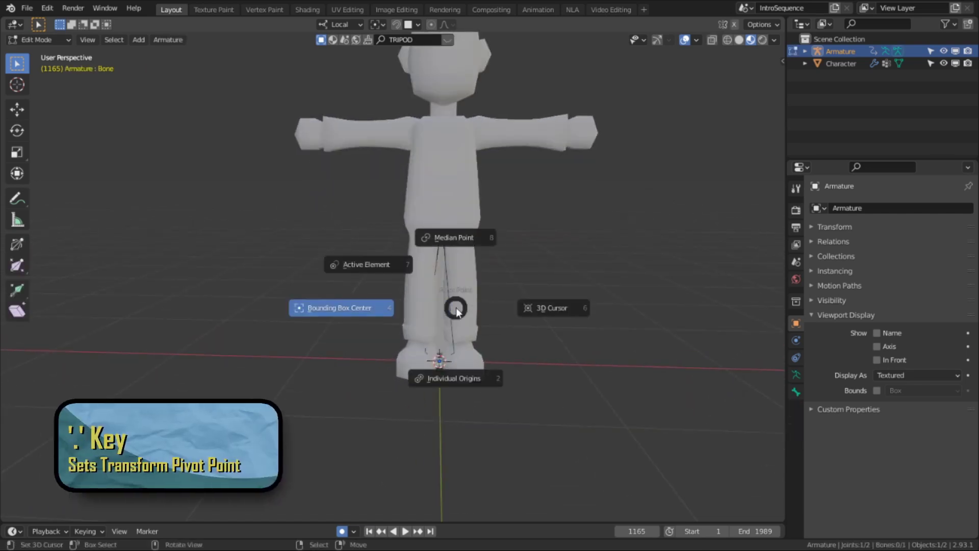
pyautogui.click(472, 375)
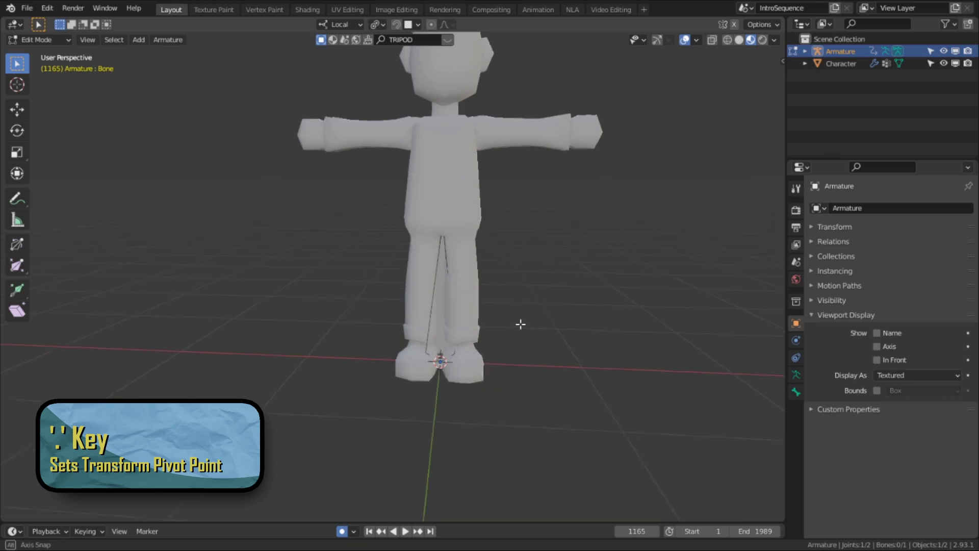
# Rotate the bone 90° about its local X axis and scale it down to about 0.693.
pyautogui.moveTo(516, 323); pyautogui.dragTo(574, 213, button='middle')
pyautogui.press('r')
pyautogui.press('x')
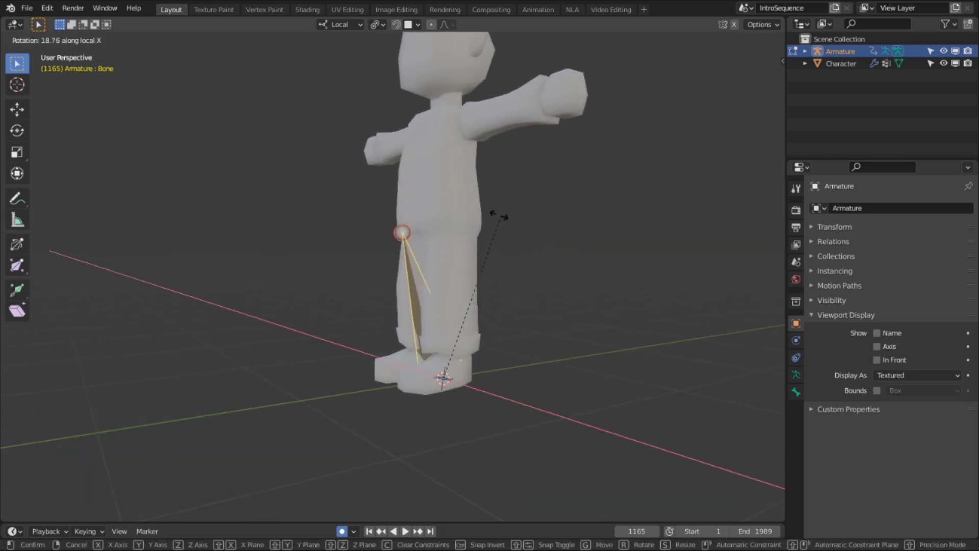
pyautogui.write('90')
pyautogui.press('Return')
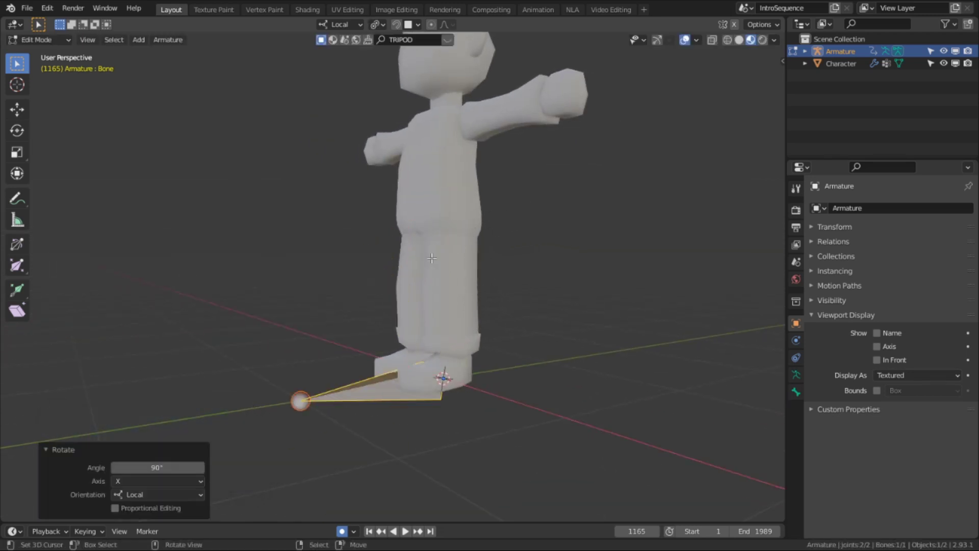
pyautogui.press('s')
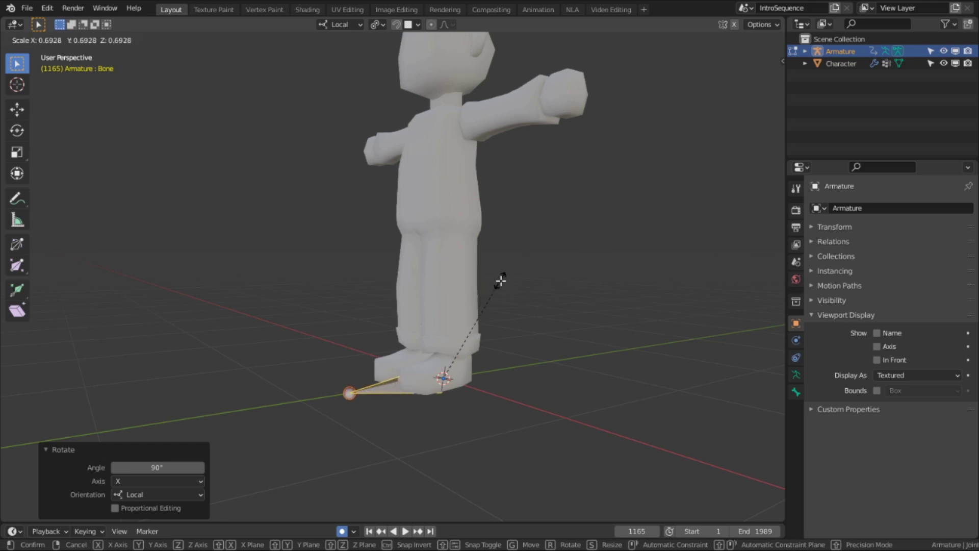
pyautogui.click(501, 280)
# Rename the ground-level bone Root and disable its Deform option.
pyautogui.moveTo(503, 280); pyautogui.dragTo(603, 310, button='middle')
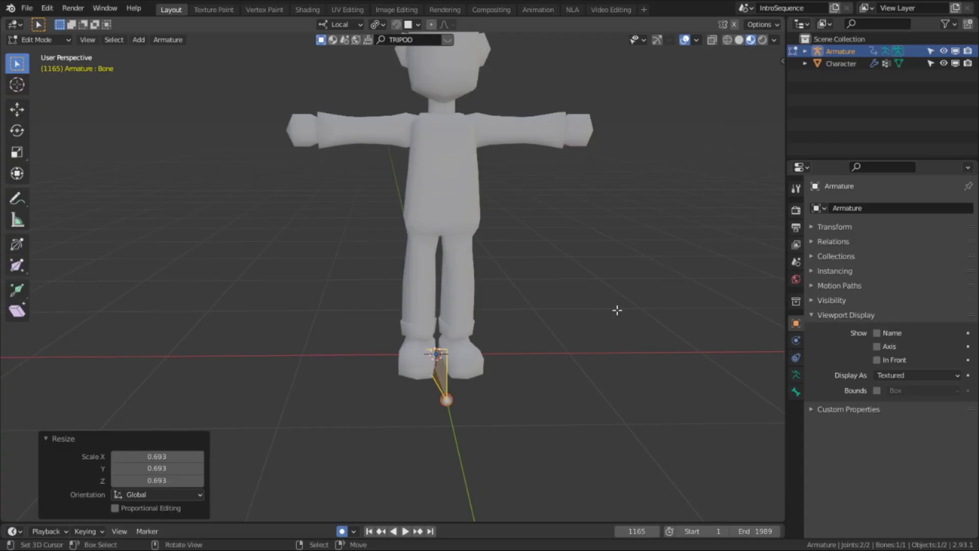
pyautogui.press('F2')
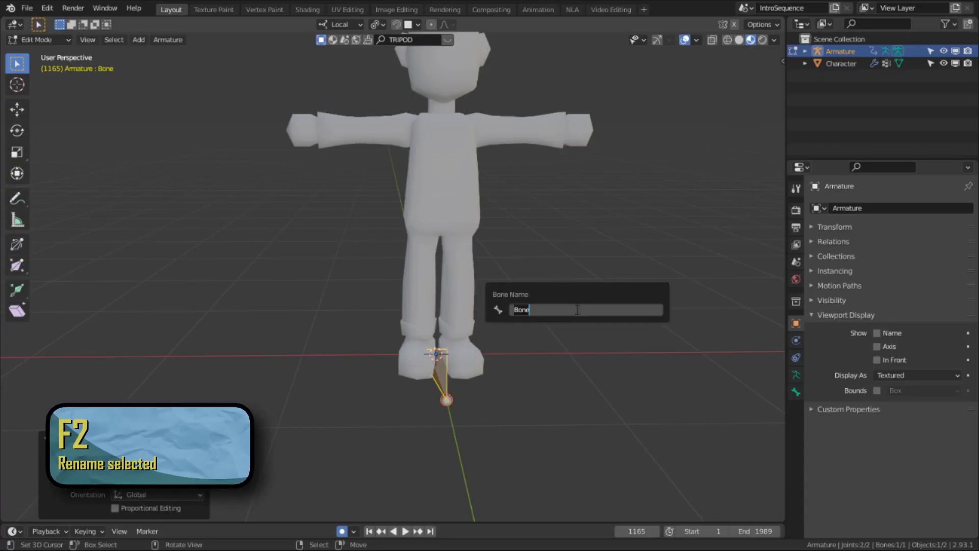
pyautogui.press('Return')
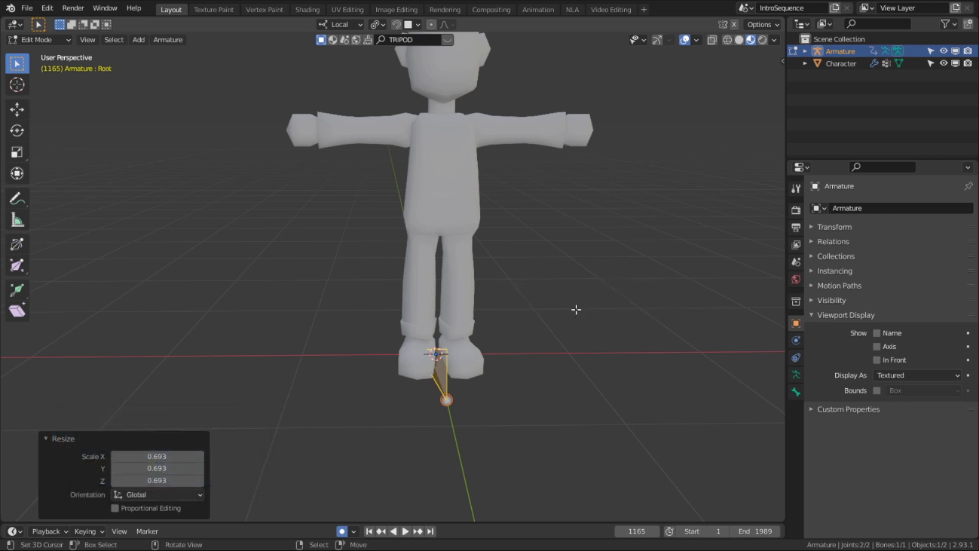
pyautogui.moveTo(552, 348)
pyautogui.keyDown('shift'); pyautogui.mouseDown(button='middle')
pyautogui.moveTo(520, 295)
pyautogui.moveTo(506, 387)
pyautogui.moveTo(479, 366)
pyautogui.moveTo(531, 354)
pyautogui.moveTo(525, 376)
pyautogui.moveTo(552, 334)
pyautogui.mouseUp(button='middle'); pyautogui.keyUp('shift')
pyautogui.hotkey('alt', 'w')
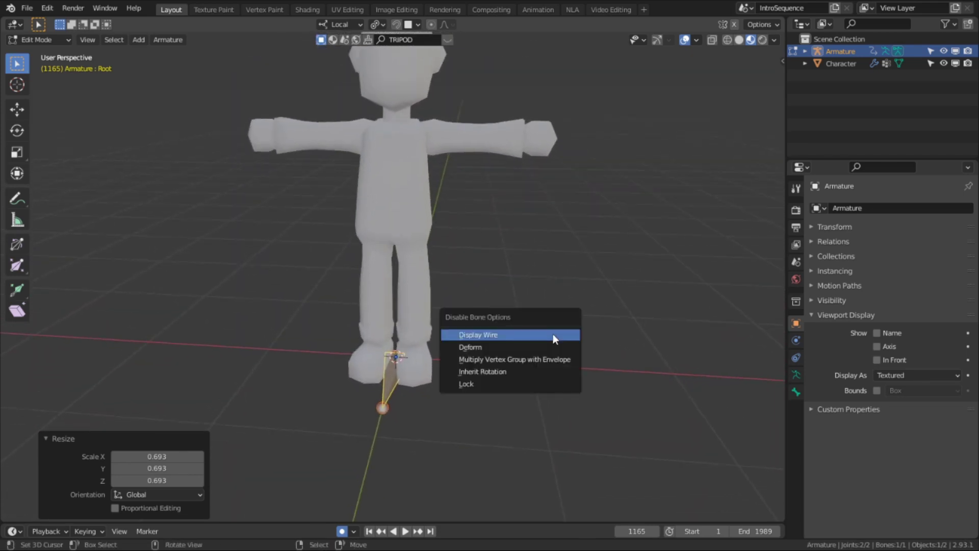
pyautogui.click(523, 347)
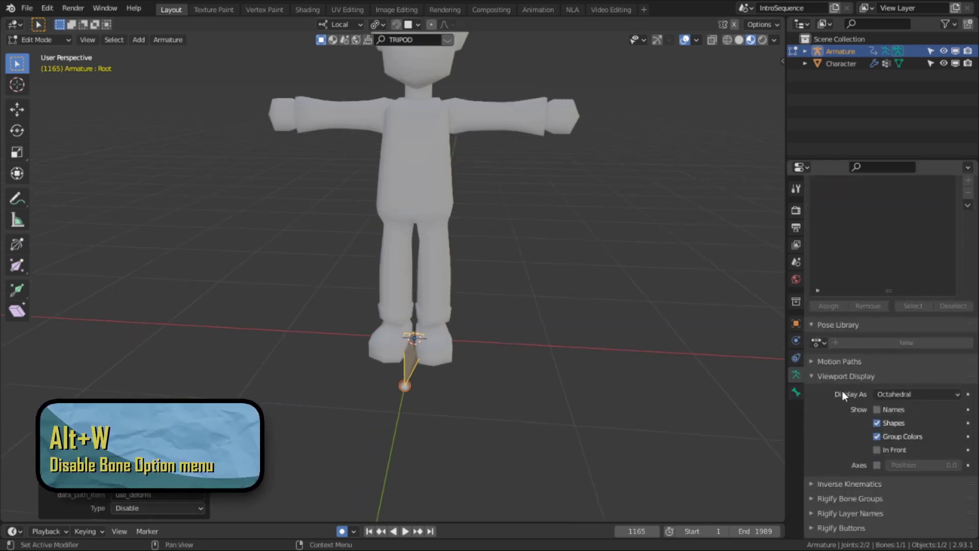
# Display the armature In Front of the mesh and turn on the wireframe overlay.
pyautogui.scroll(-3, 843, 390)
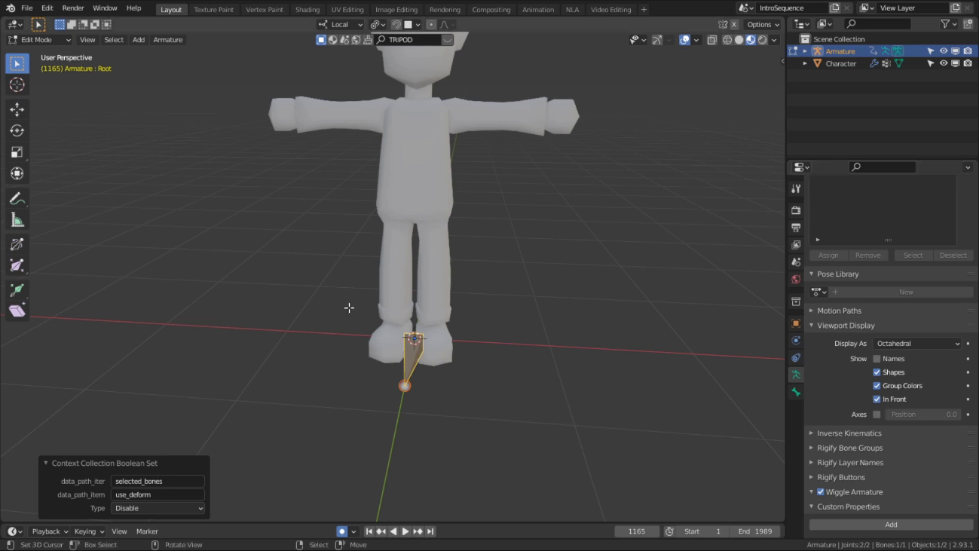
pyautogui.keyDown('shift'); pyautogui.moveTo(418, 253); pyautogui.dragTo(411, 289, button='middle'); pyautogui.keyUp('shift')
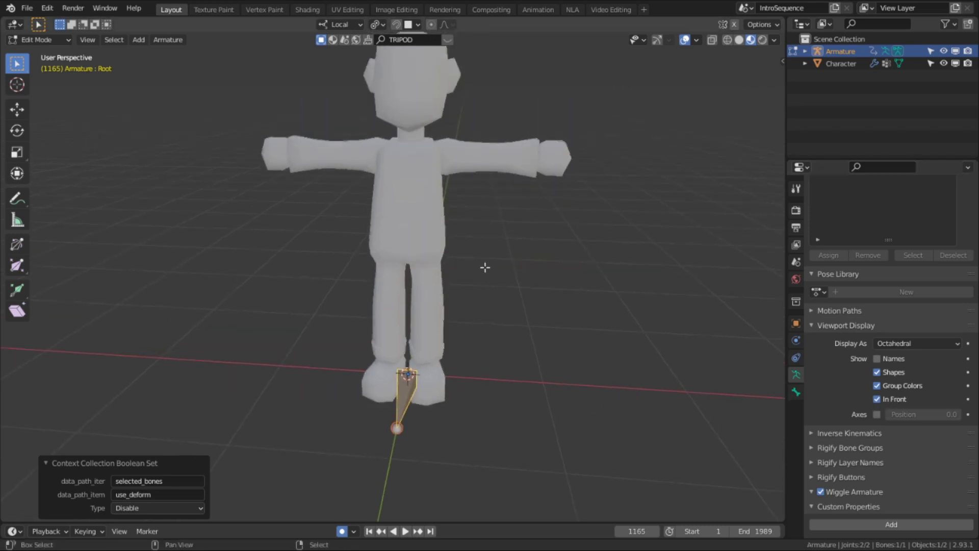
pyautogui.click(695, 40)
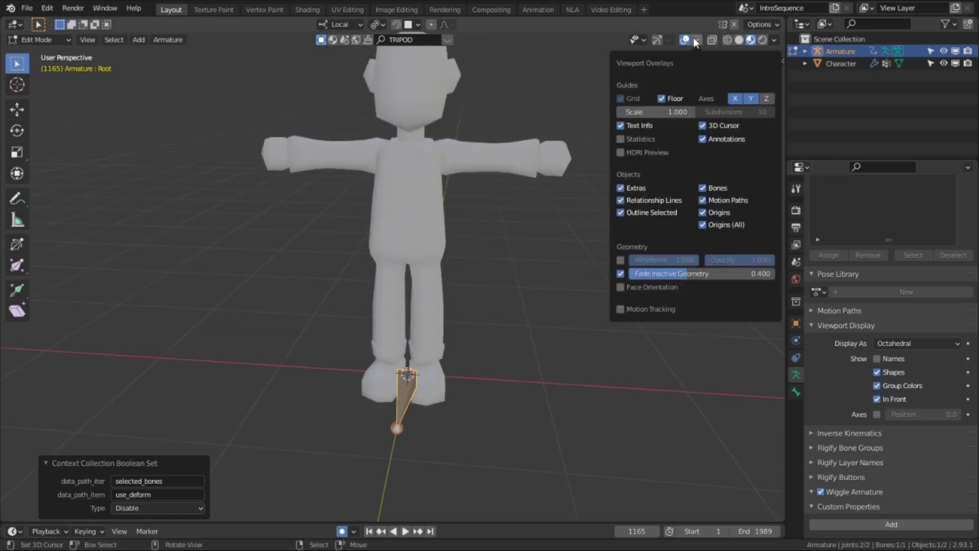
pyautogui.click(620, 260)
# Add a bone to the armature and, in right side view, move it to the hips, about -0.036 m on Y and 1.012 m on Z.
pyautogui.moveTo(473, 266); pyautogui.dragTo(462, 293, button='middle')
pyautogui.scroll(4, 419, 358)
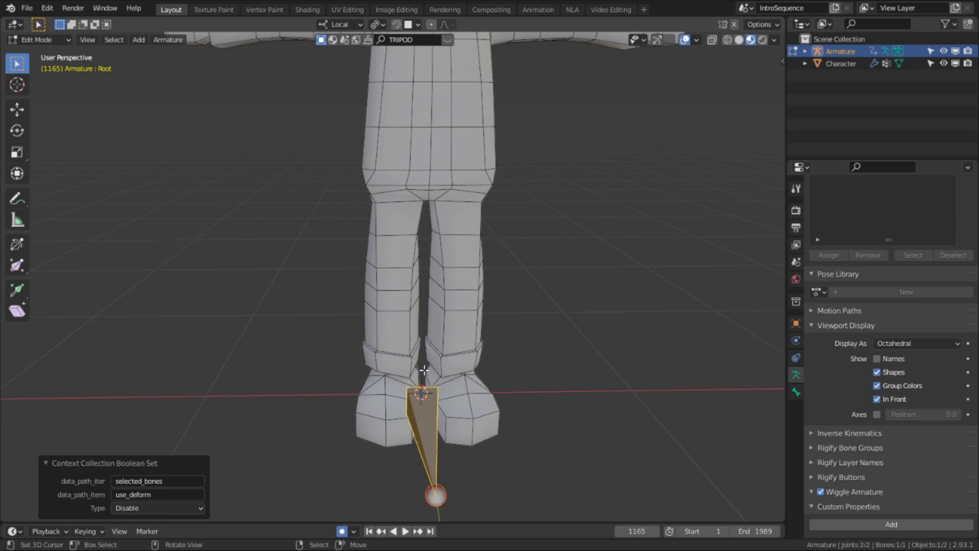
pyautogui.hotkey('shift', 'a')
pyautogui.scroll(-2, 426, 326)
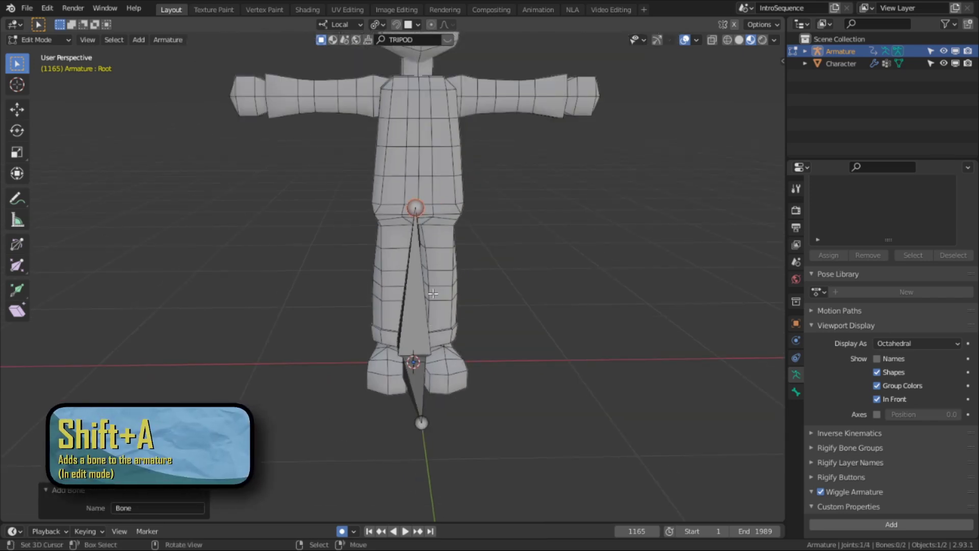
pyautogui.press('KP_3')
pyautogui.press('g')
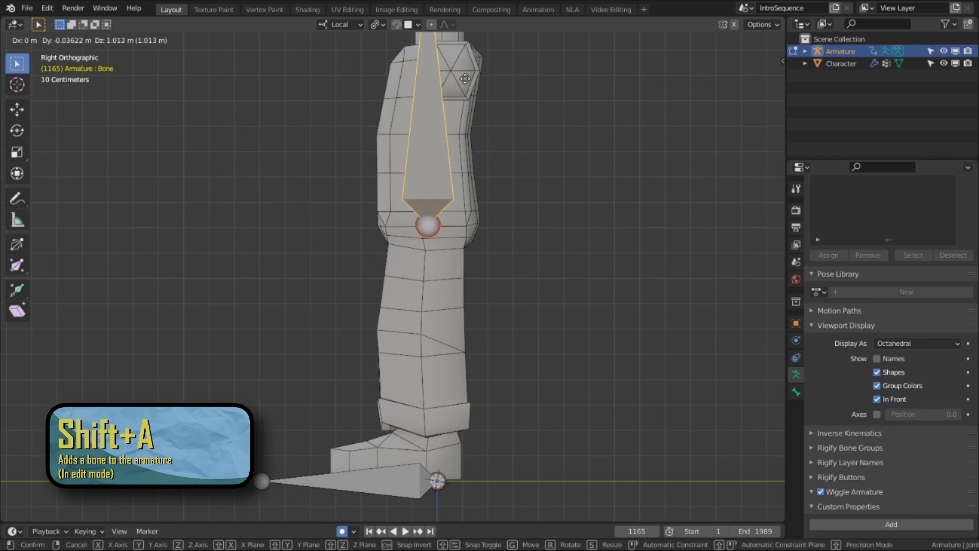
pyautogui.click(465, 79)
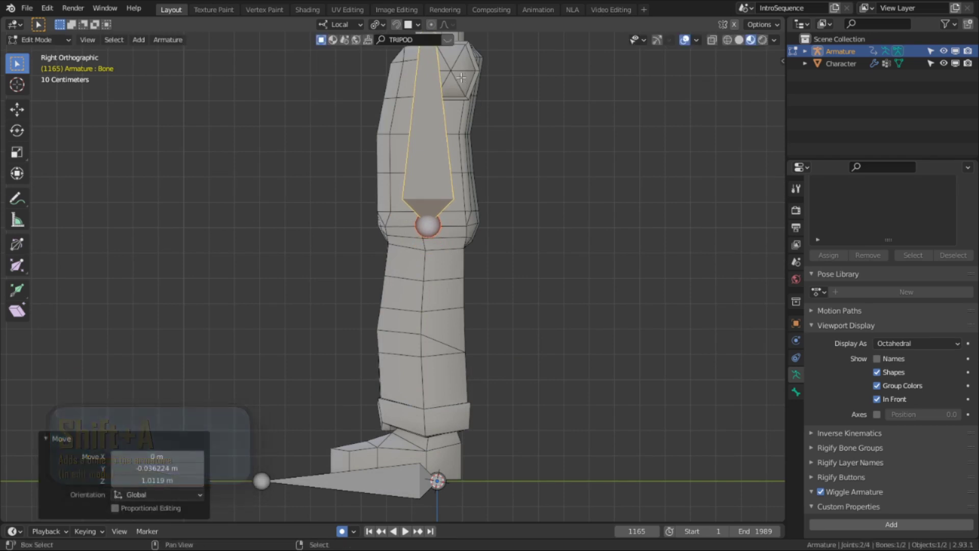
# Shorten the hip bone by lowering its tip into the lower torso.
pyautogui.keyDown('shift'); pyautogui.moveTo(444, 37); pyautogui.dragTo(422, 130, button='middle'); pyautogui.keyUp('shift')
pyautogui.moveTo(408, 83); pyautogui.dragTo(402, 290, button='right')
pyautogui.keyDown('ctrl'); pyautogui.click(398, 254); pyautogui.keyUp('ctrl')
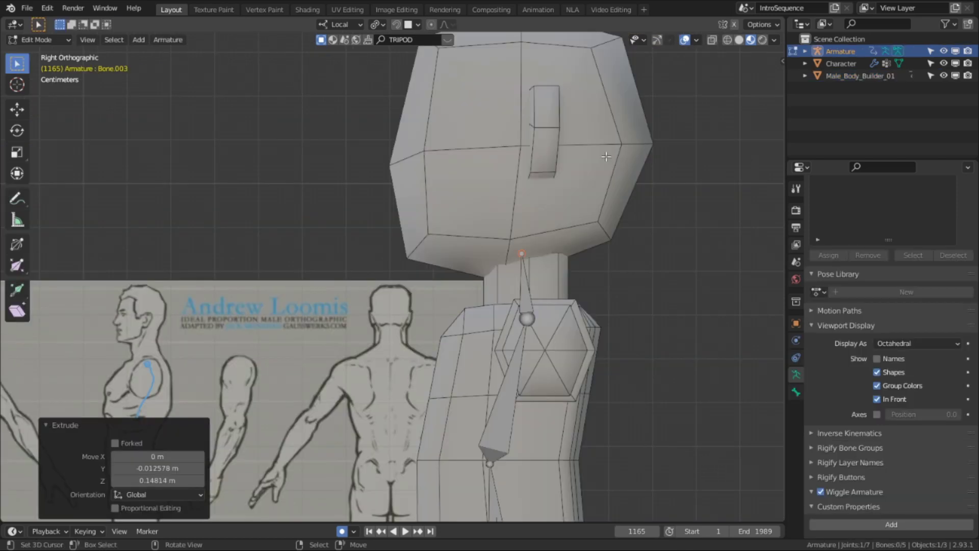
# Extrude the head bone from the neck bone's tip about 0.49 m up along Z to the top of the head.
pyautogui.press('e')
pyautogui.press('z')
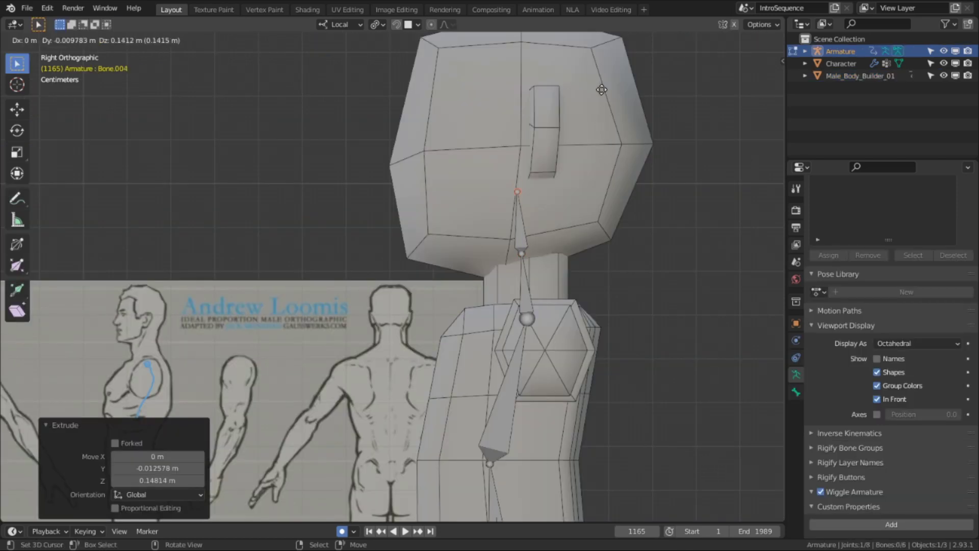
pyautogui.click(622, 428)
pyautogui.scroll(-4, 570, 354)
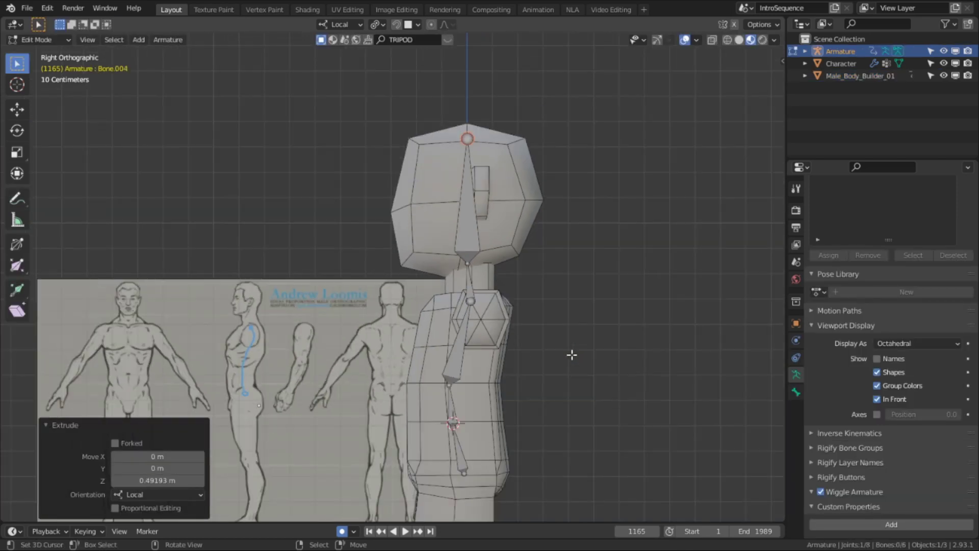
pyautogui.keyDown('shift'); pyautogui.moveTo(567, 354); pyautogui.dragTo(566, 323, button='middle'); pyautogui.keyUp('shift')
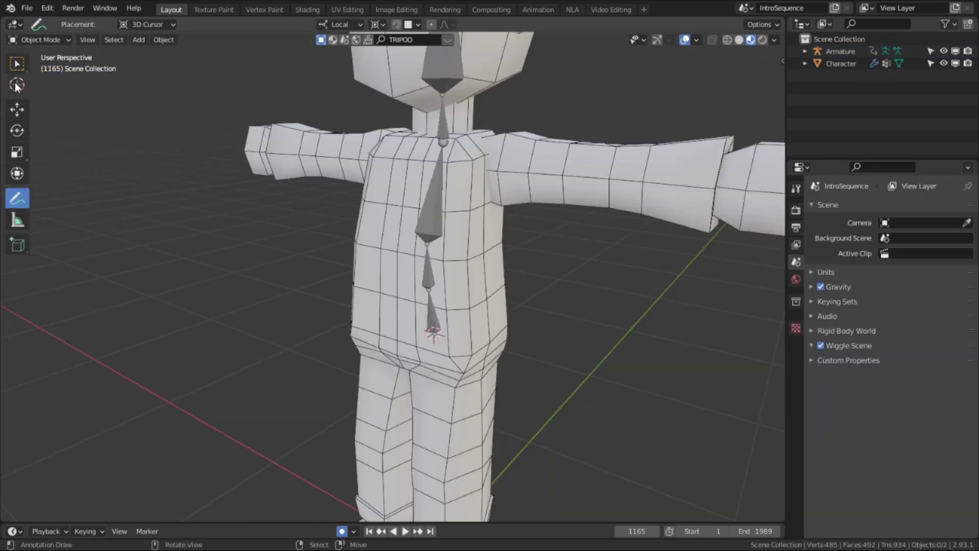
# Activate the 3D Cursor tool, and rename the lowest spine bone Spine1 in the armature's Edit Mode.
pyautogui.click(16, 85)
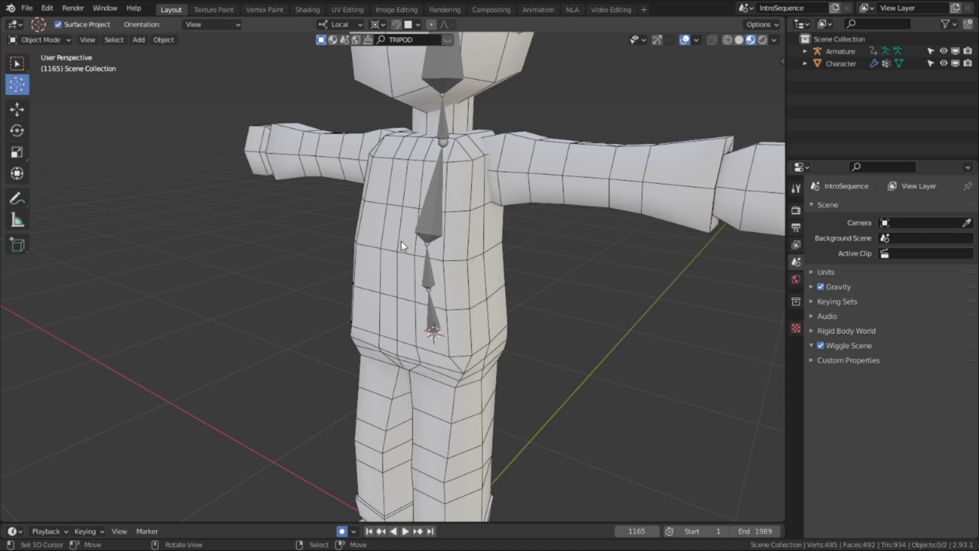
pyautogui.keyDown('shift'); pyautogui.moveTo(482, 282); pyautogui.dragTo(464, 434, button='middle'); pyautogui.keyUp('shift')
pyautogui.moveTo(480, 297); pyautogui.dragTo(509, 189, button='middle')
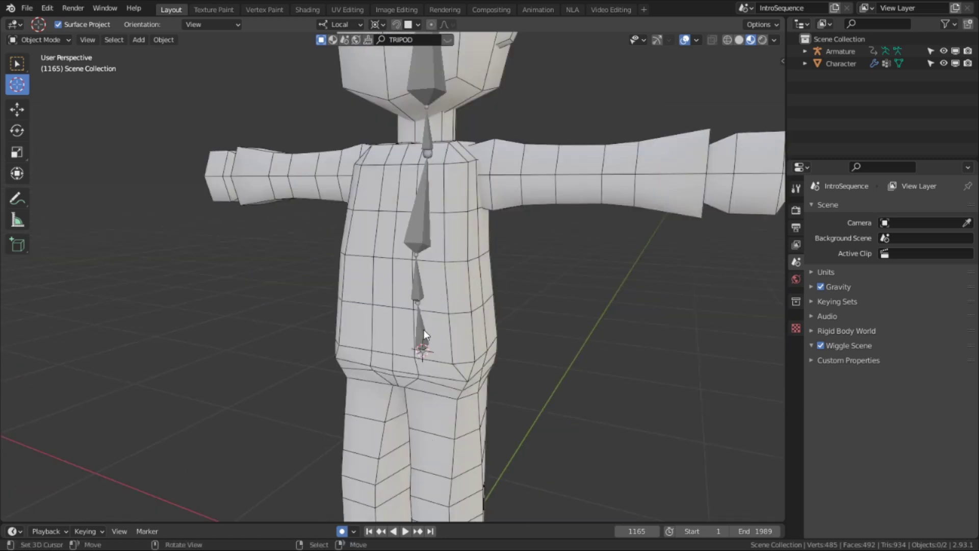
pyautogui.rightClick(424, 330)
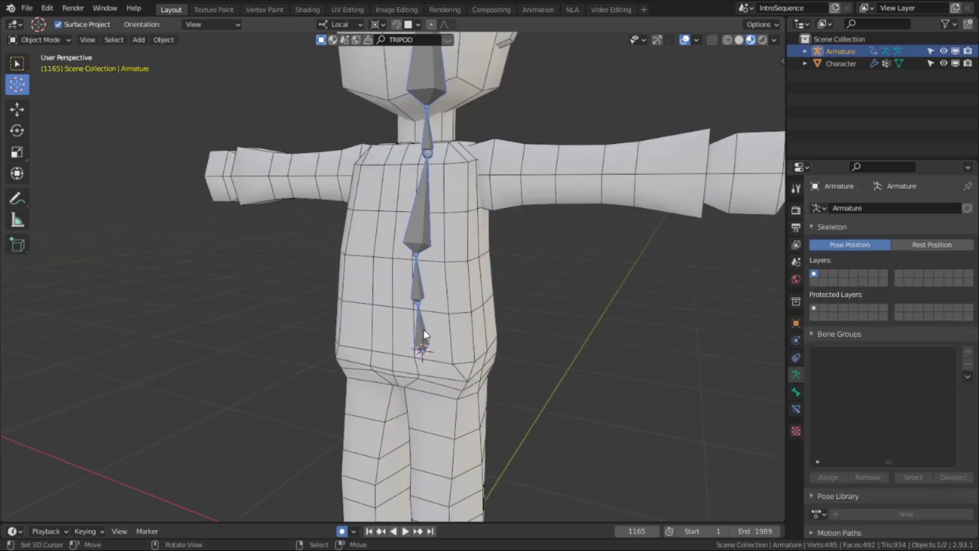
pyautogui.press('Tab')
pyautogui.rightClick(424, 330)
pyautogui.press('F2')
pyautogui.write('Spine1')
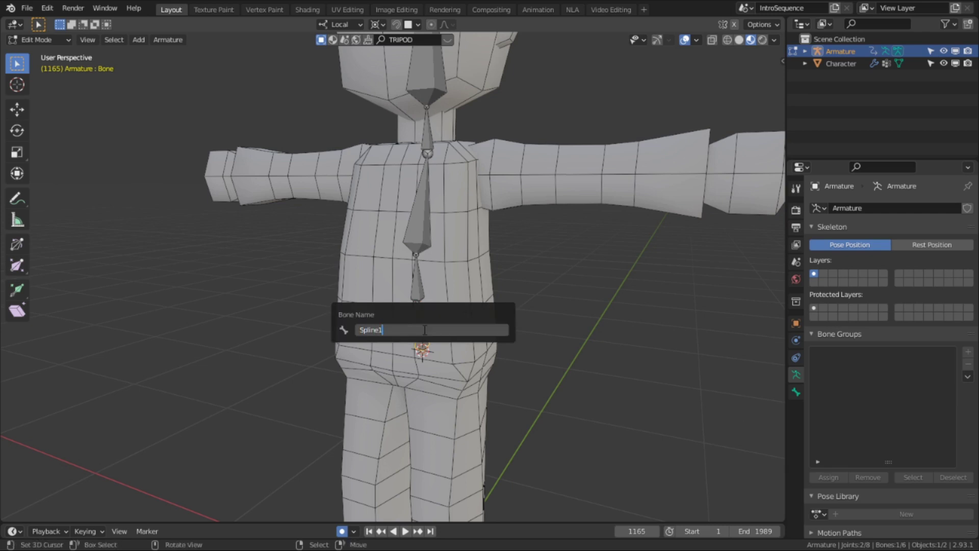
pyautogui.press('Return')
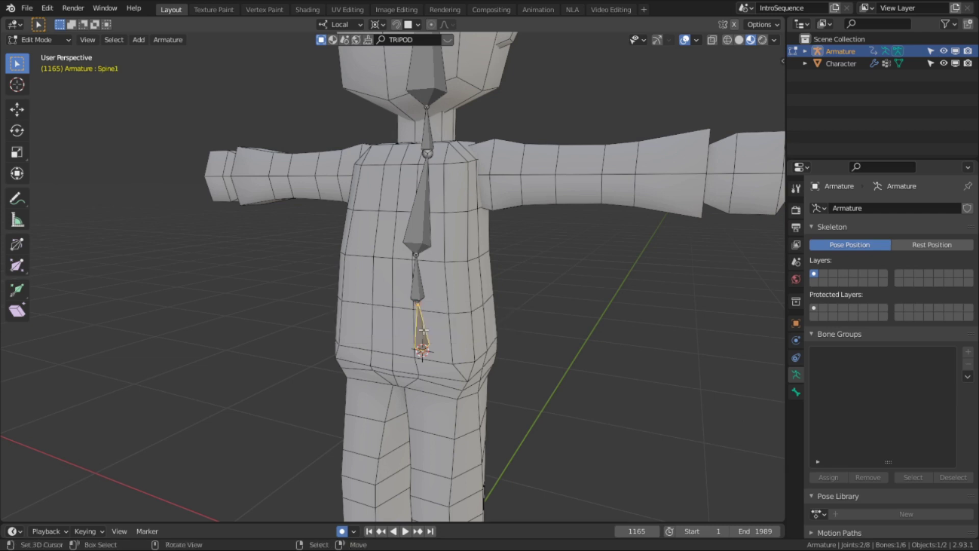
# Rename the neck bone Neck and the head bone Head.
pyautogui.rightClick(422, 204)
pyautogui.press('F2')
pyautogui.write('Neck')
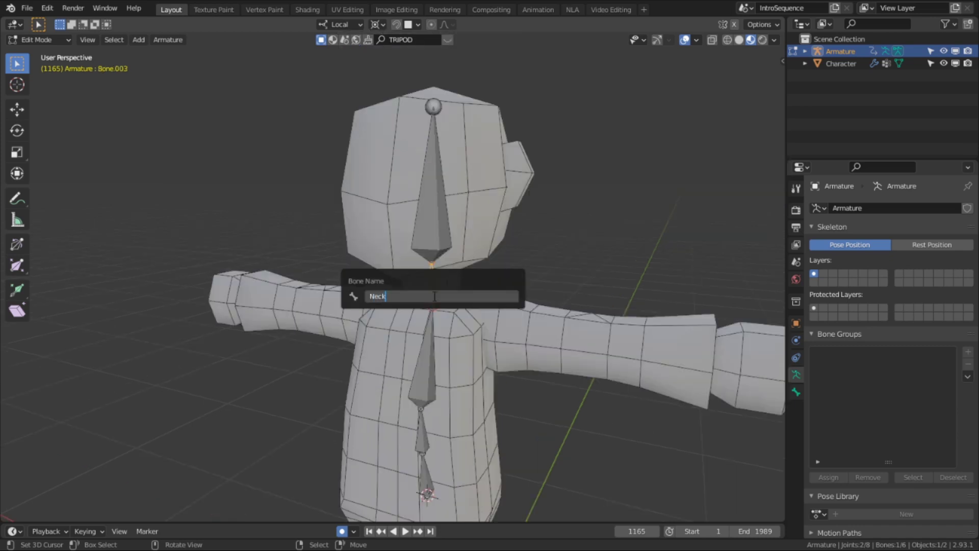
pyautogui.press('Return')
pyautogui.rightClick(443, 251)
pyautogui.press('F2')
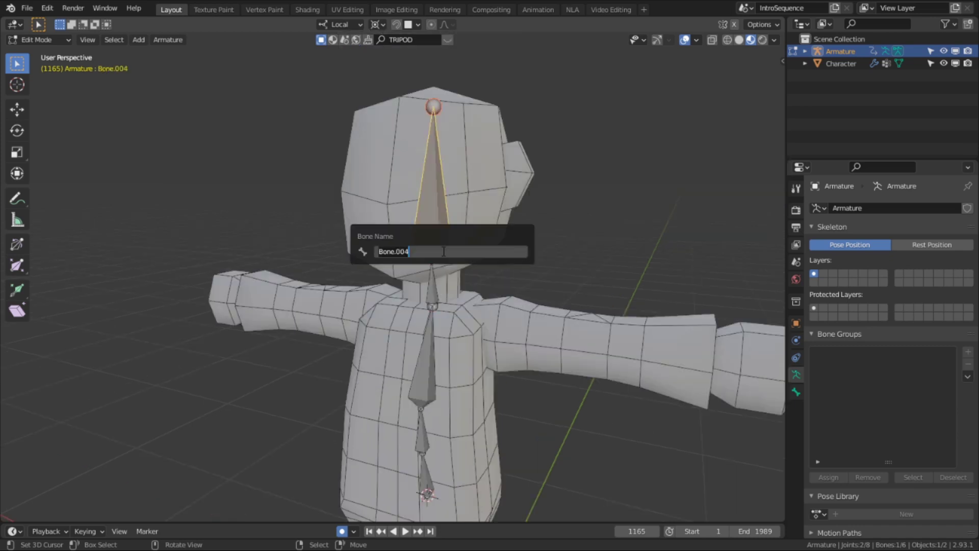
pyautogui.write('Head')
pyautogui.press('Return')
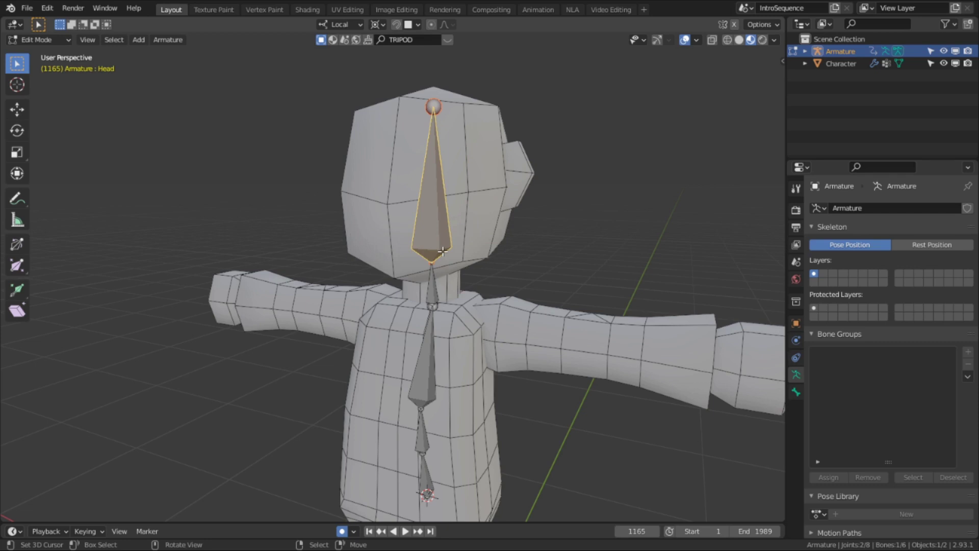
# In front view, place the 3D cursor on the upper chest beside the spine and add a bone there.
pyautogui.scroll(2, 490, 311)
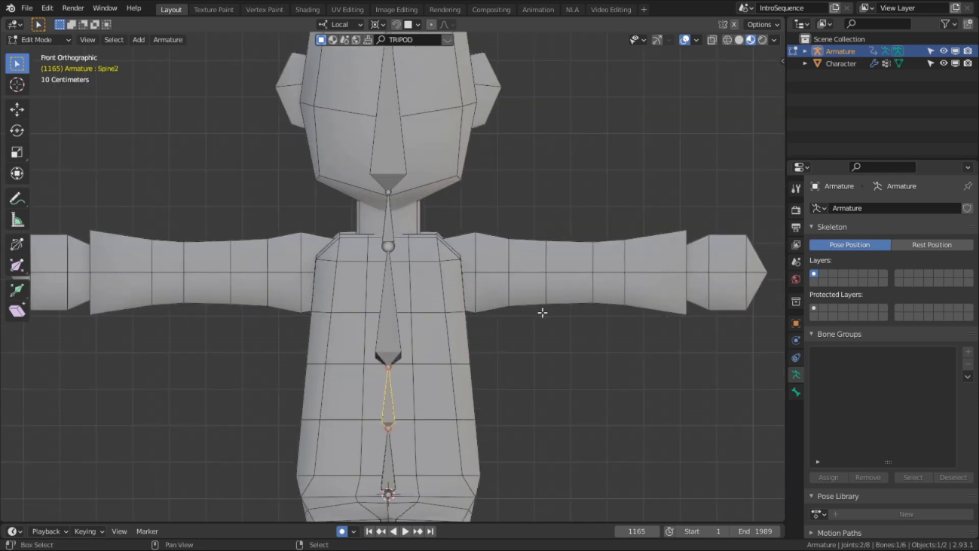
pyautogui.keyDown('shift'); pyautogui.moveTo(529, 265); pyautogui.dragTo(472, 209, button='middle'); pyautogui.keyUp('shift')
pyautogui.click(23, 85)
pyautogui.moveTo(318, 244); pyautogui.dragTo(380, 230, button='middle')
pyautogui.hotkey('shift', 'a')
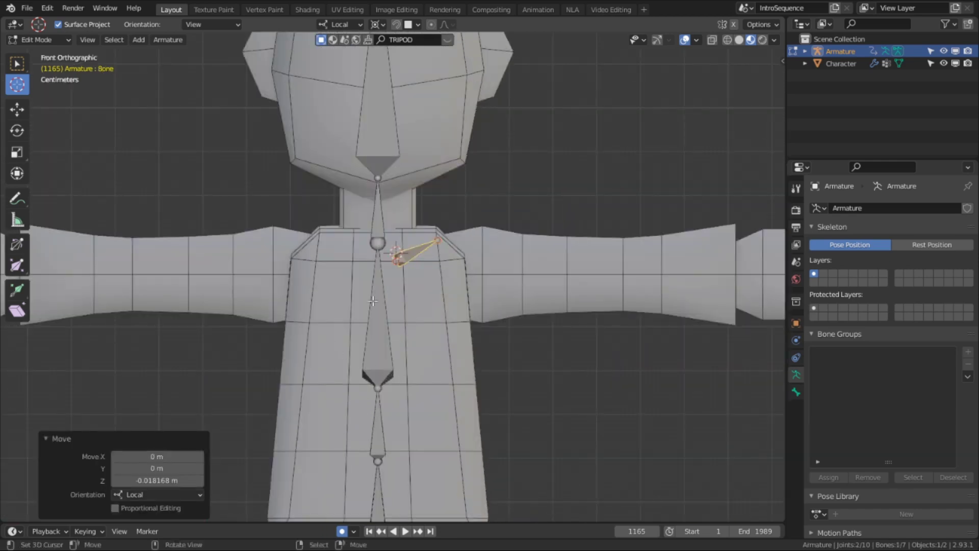
# In right side view, move the new chest bone about 0.063 m along local Y.
pyautogui.moveTo(373, 301); pyautogui.dragTo(362, 236, button='middle')
pyautogui.press('KP_3')
pyautogui.press('g')
pyautogui.rightClick(498, 236)
pyautogui.press('h')
pyautogui.hotkey('ctrl', 'z')
pyautogui.press('g')
pyautogui.press('y')
pyautogui.click(473, 211)
pyautogui.press('KP_1')
pyautogui.scroll(-6, 424, 153)
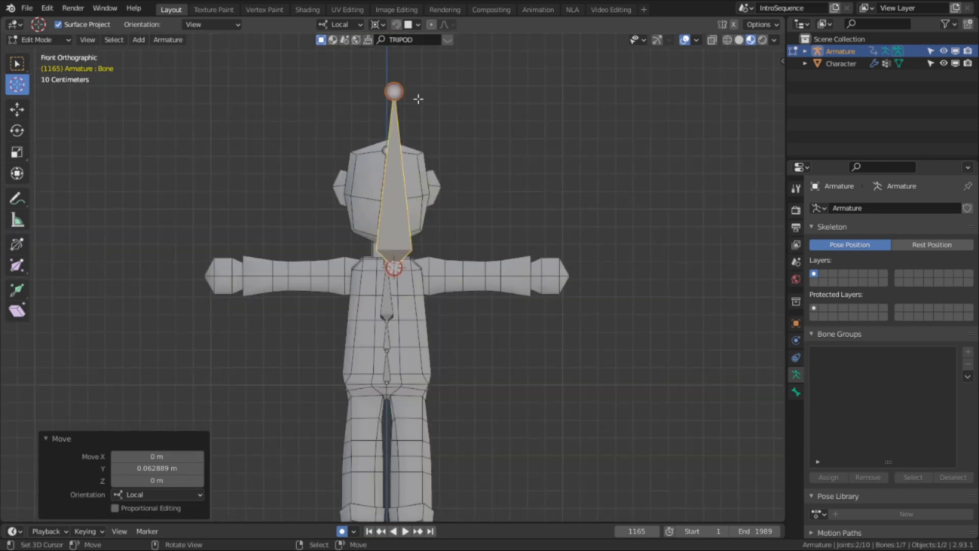
# Shorten the chest bone by bringing its tip down to the character's left shoulder, and adjust its depth along Y.
pyautogui.rightClick(413, 96)
pyautogui.press('g')
pyautogui.scroll(4, 438, 255)
pyautogui.click(455, 510)
pyautogui.moveTo(502, 454); pyautogui.dragTo(436, 382, button='middle')
pyautogui.press('g')
pyautogui.press('y')
pyautogui.click(383, 245)
# In front view, move the clavicle bone about -0.018 m along local Z.
pyautogui.press('KP_1')
pyautogui.rightClick(417, 246)
pyautogui.press('g')
pyautogui.press('z')
pyautogui.click(417, 262)
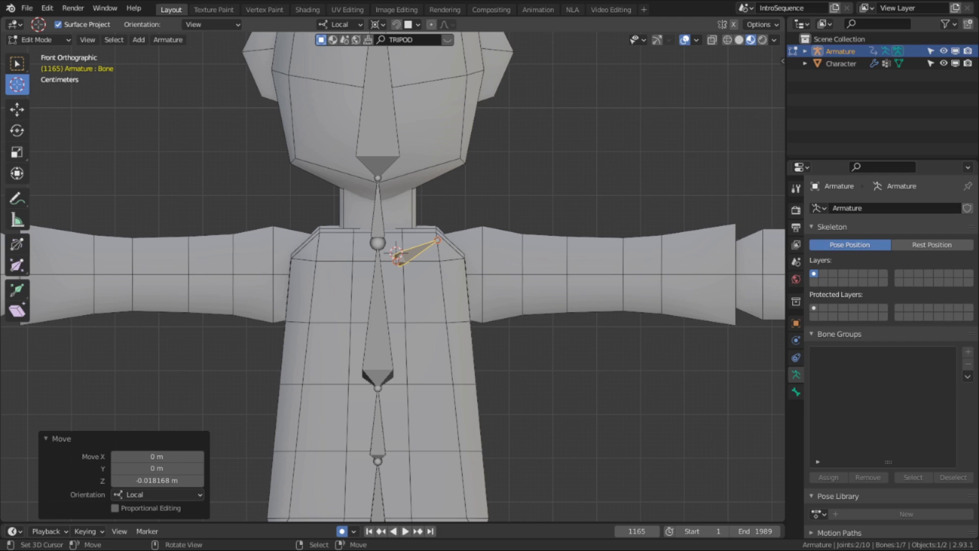
# Rename the shoulder bone Clavicle.L.
pyautogui.moveTo(421, 375); pyautogui.dragTo(476, 252, button='middle')
pyautogui.press('F2')
pyautogui.write('Clavicle.L')
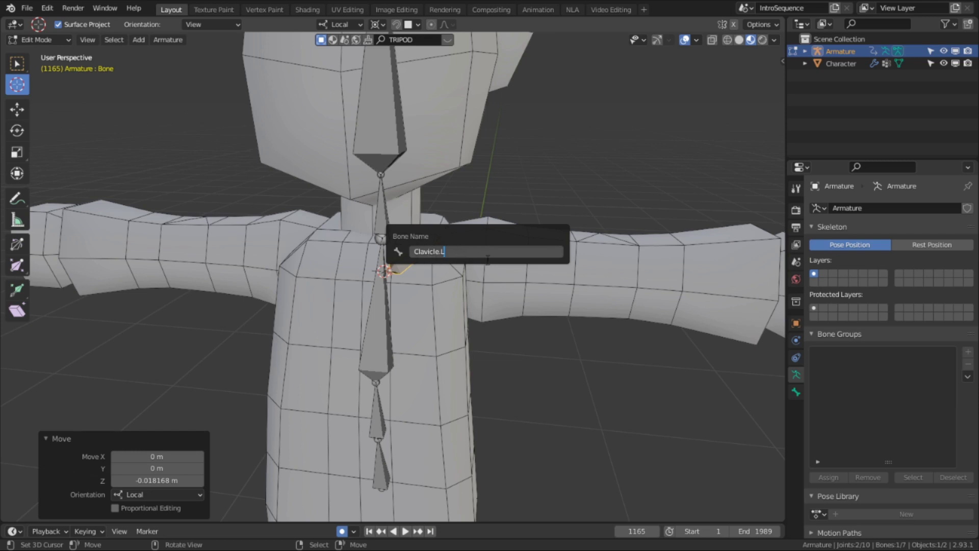
pyautogui.press('Return')
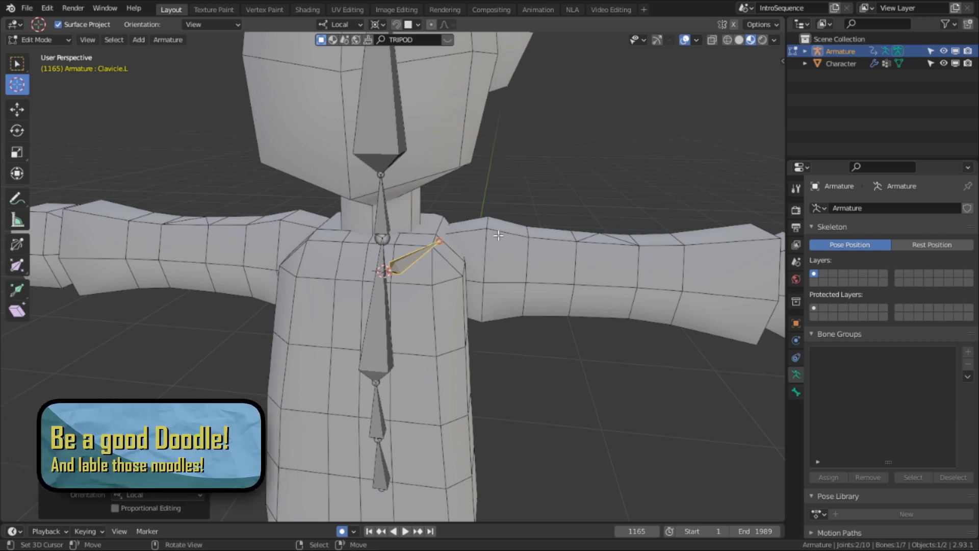
# Add a bone from the left shoulder to the elbow and extrude a forearm bone along local X to the wrist.
pyautogui.press('KP_1')
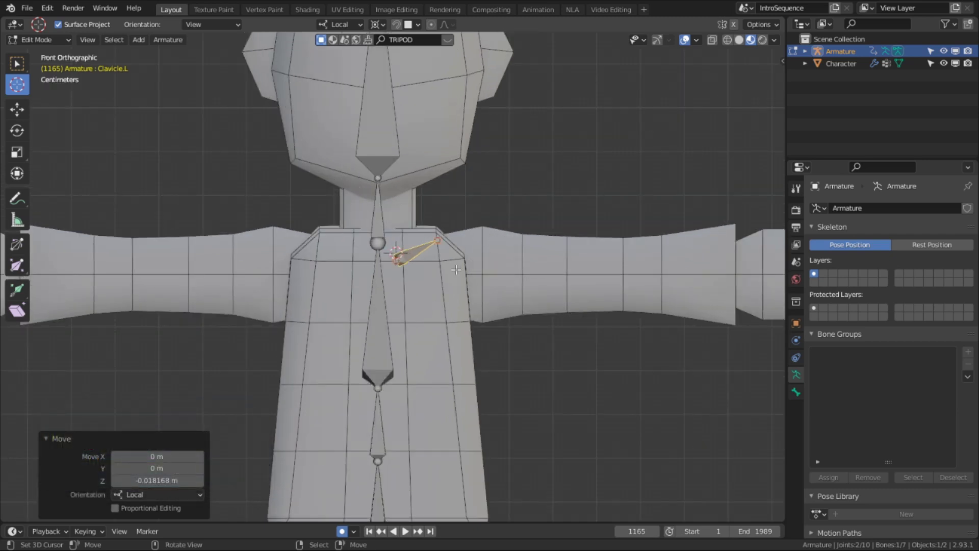
pyautogui.hotkey('shift', 'a')
pyautogui.keyDown('shift'); pyautogui.moveTo(540, 266); pyautogui.dragTo(470, 298, button='middle'); pyautogui.keyUp('shift')
pyautogui.scroll(-1, 462, 298)
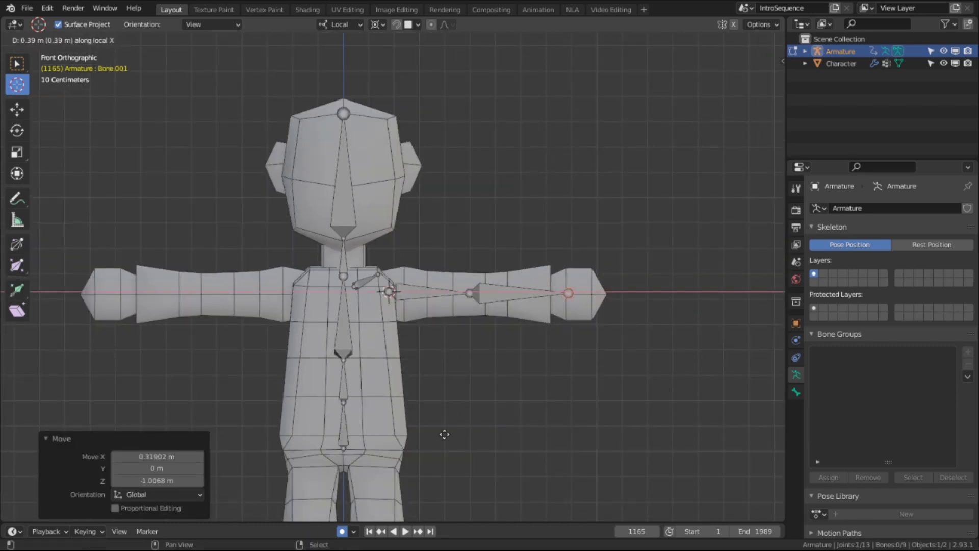
pyautogui.click(215, 418)
# Select both arm bones and, in top view, move them about 0.2 m along local Y into the arm mesh.
pyautogui.moveTo(215, 418); pyautogui.dragTo(515, 336, button='middle')
pyautogui.hotkey('alt', 'a')
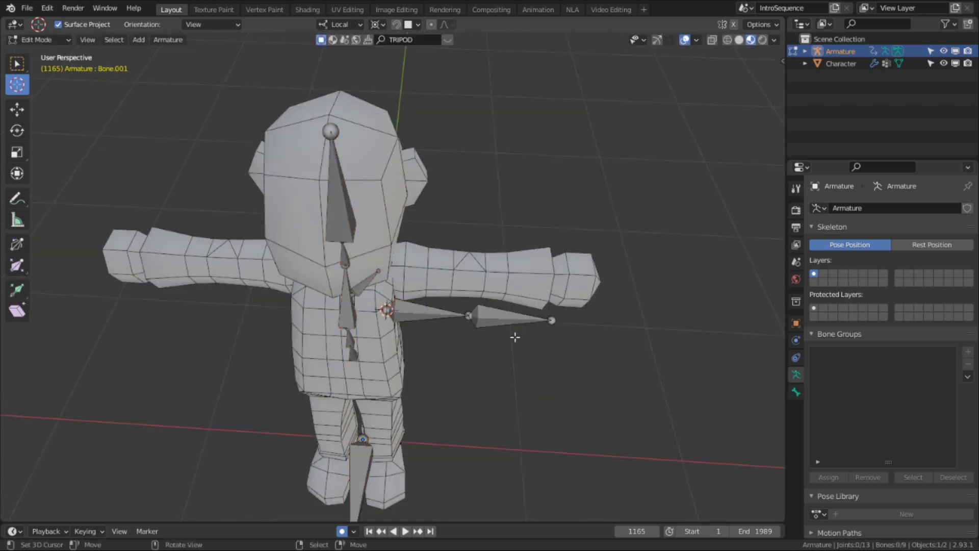
pyautogui.click(397, 325)
pyautogui.keyDown('shift'); pyautogui.click(496, 331); pyautogui.keyUp('shift')
pyautogui.press('KP_7')
pyautogui.scroll(6, 511, 325)
pyautogui.keyDown('shift'); pyautogui.moveTo(512, 324); pyautogui.dragTo(396, 327, button='middle'); pyautogui.keyUp('shift')
pyautogui.press('g')
pyautogui.press('z')
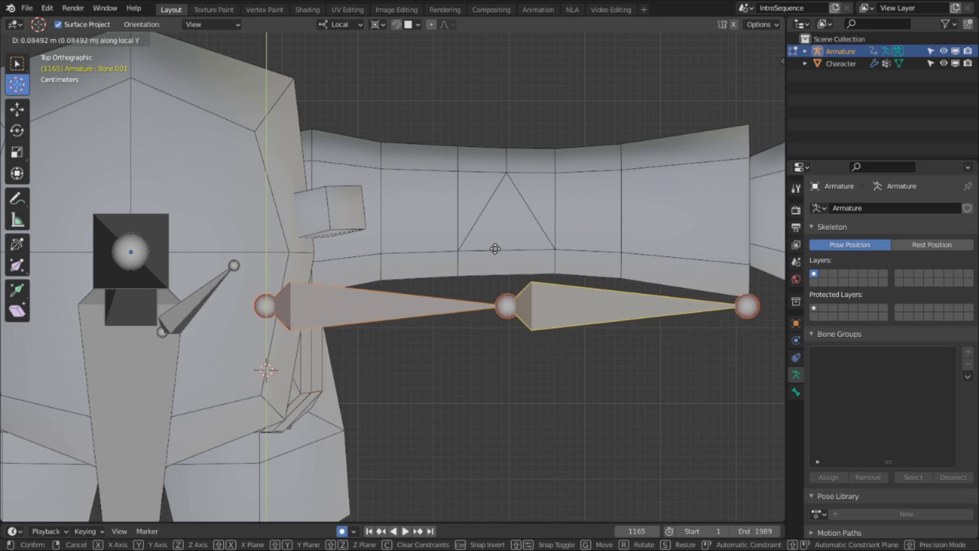
pyautogui.click(503, 171)
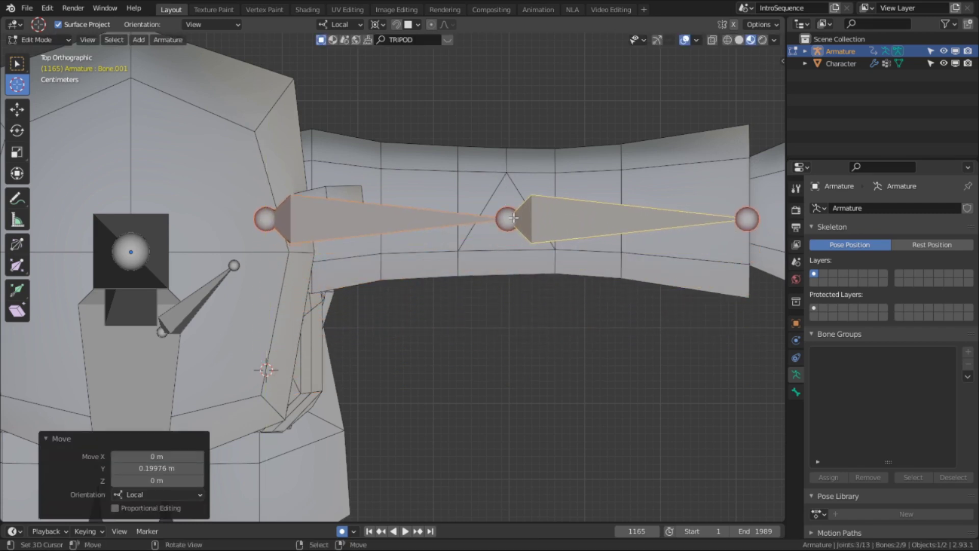
# Extrude a hand bone from the forearm bone's tip about 0.199 m along local X.
pyautogui.press('g')
pyautogui.press('y')
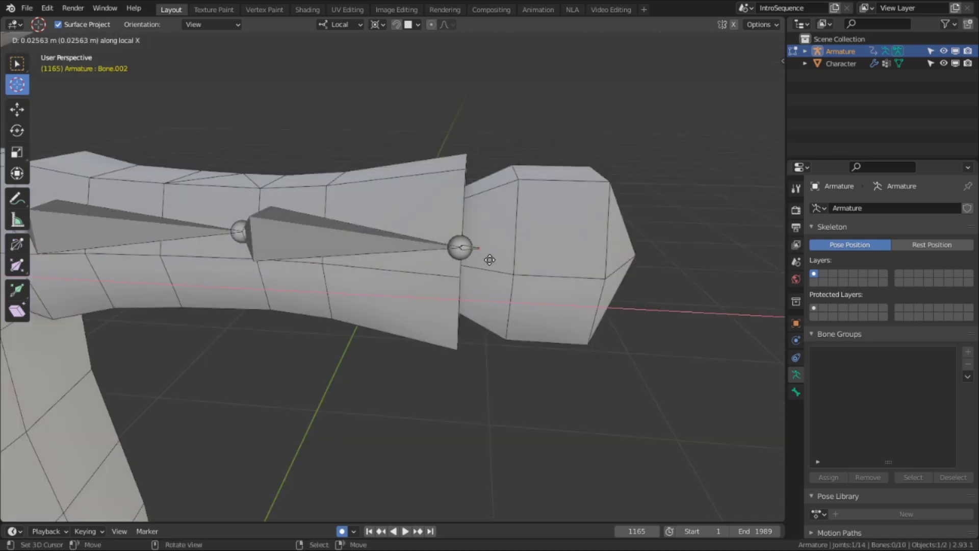
pyautogui.click(629, 295)
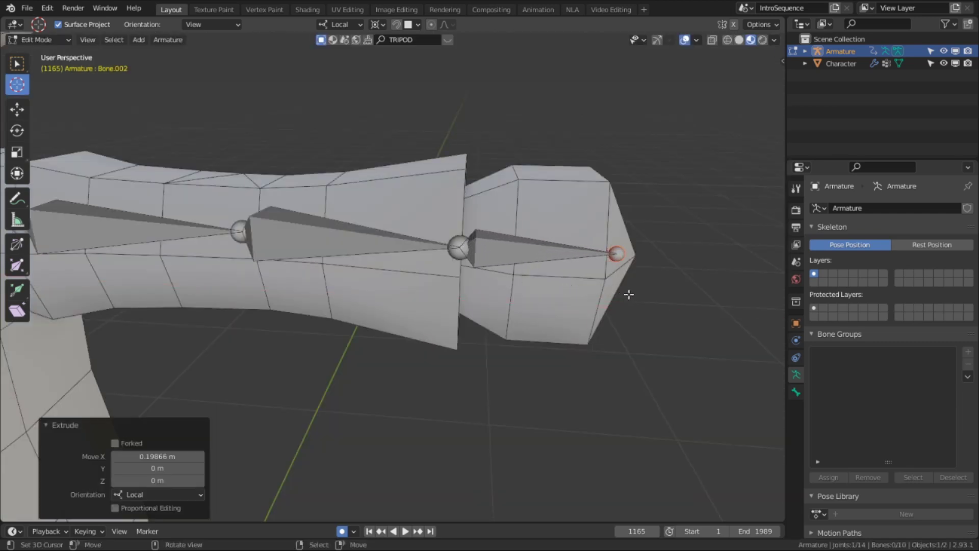
# Rename the upper arm bone UpperArm.L.
pyautogui.scroll(-2, 518, 186)
pyautogui.scroll(2, 518, 186)
pyautogui.scroll(-2, 519, 186)
pyautogui.moveTo(519, 185); pyautogui.dragTo(505, 232, button='middle')
pyautogui.keyDown('shift'); pyautogui.moveTo(127, 265); pyautogui.dragTo(324, 219, button='middle'); pyautogui.keyUp('shift')
pyautogui.rightClick(323, 223)
pyautogui.press('F2')
pyautogui.write('UpperArm.')
# Rename the forearm bone LowerArm.L and the hand bone Hand.L.
pyautogui.rightClick(512, 209)
pyautogui.press('F2')
pyautogui.write('LowerArm.')
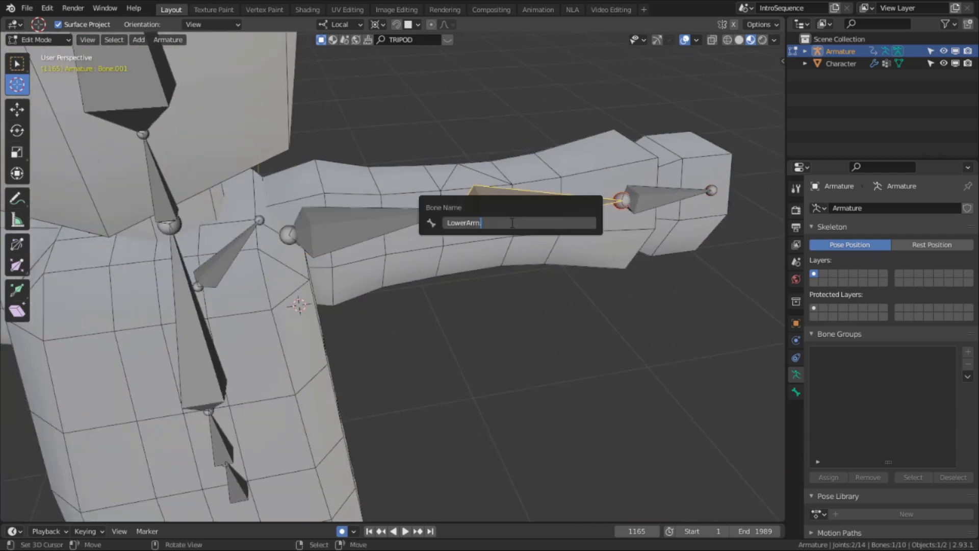
pyautogui.press('Return')
pyautogui.click(686, 196)
pyautogui.press('F2')
pyautogui.write('Hand.L')
pyautogui.press('Return')
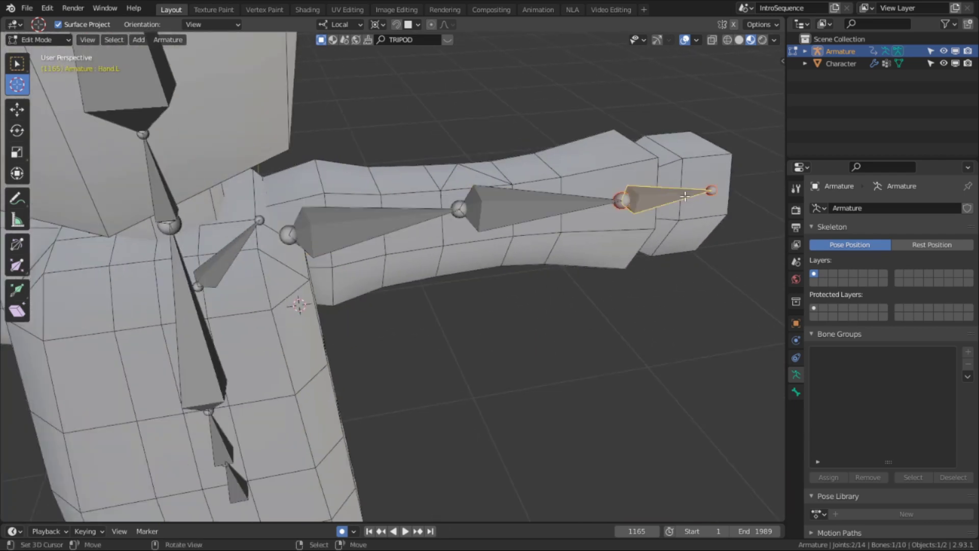
# Parent UpperArm.L to Clavicle.L, and Clavicle.L to Spine3, both with Keep Offset.
pyautogui.moveTo(253, 223); pyautogui.dragTo(469, 225, button='middle')
pyautogui.click(369, 204)
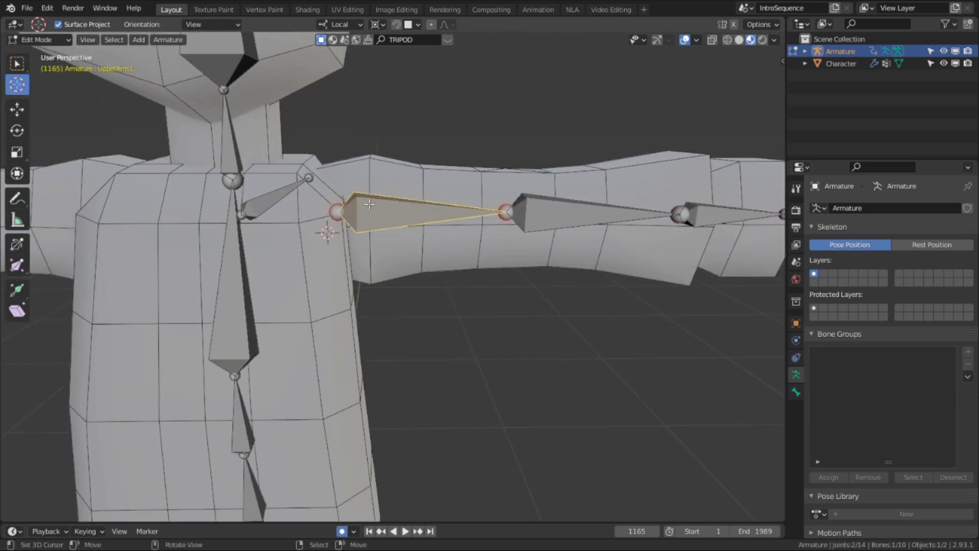
pyautogui.keyDown('shift'); pyautogui.click(272, 194); pyautogui.keyUp('shift')
pyautogui.hotkey('ctrl', 'p')
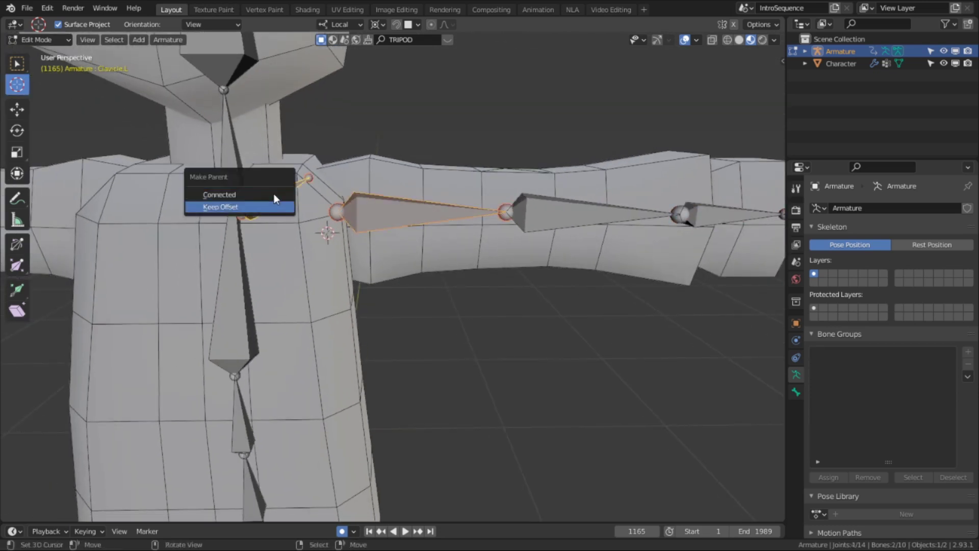
pyautogui.click(275, 207)
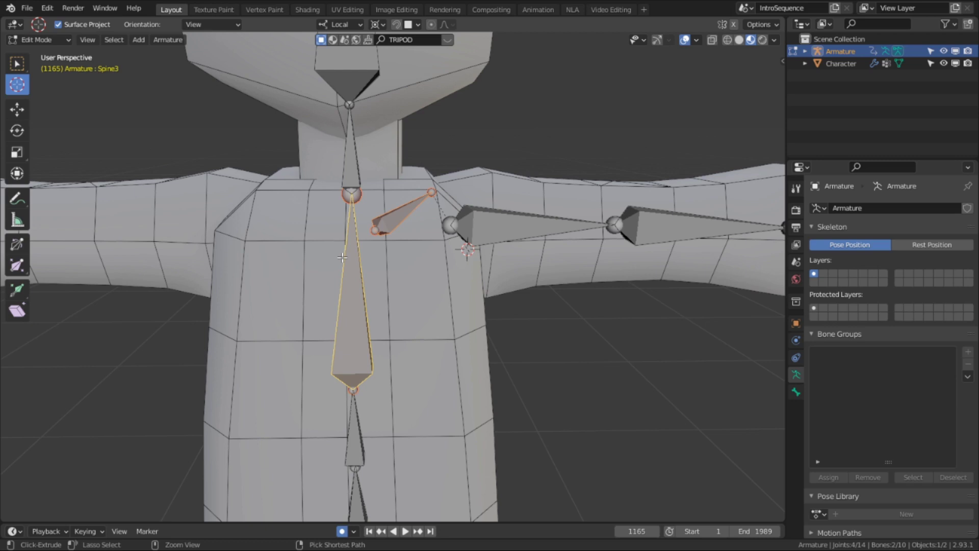
pyautogui.hotkey('ctrl', 'p')
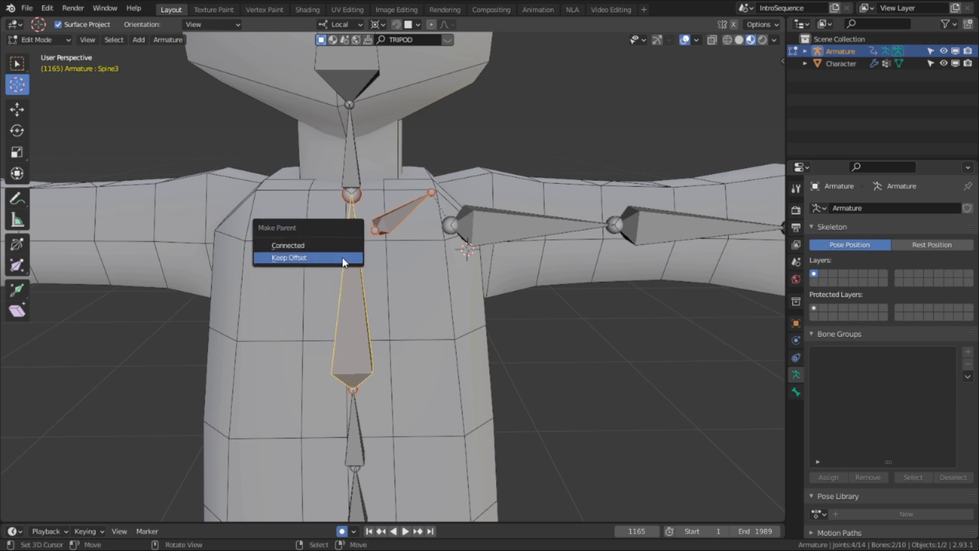
pyautogui.click(342, 257)
# Add a bone at the hips in right side view and, in front view, shift it inward and slightly up into the left hip.
pyautogui.scroll(-2, 365, 258)
pyautogui.moveTo(456, 304)
pyautogui.keyDown('shift'); pyautogui.mouseDown(button='middle')
pyautogui.moveTo(439, 273)
pyautogui.moveTo(456, 307)
pyautogui.mouseUp(button='middle'); pyautogui.keyUp('shift')
pyautogui.moveTo(527, 285); pyautogui.dragTo(496, 248, button='middle')
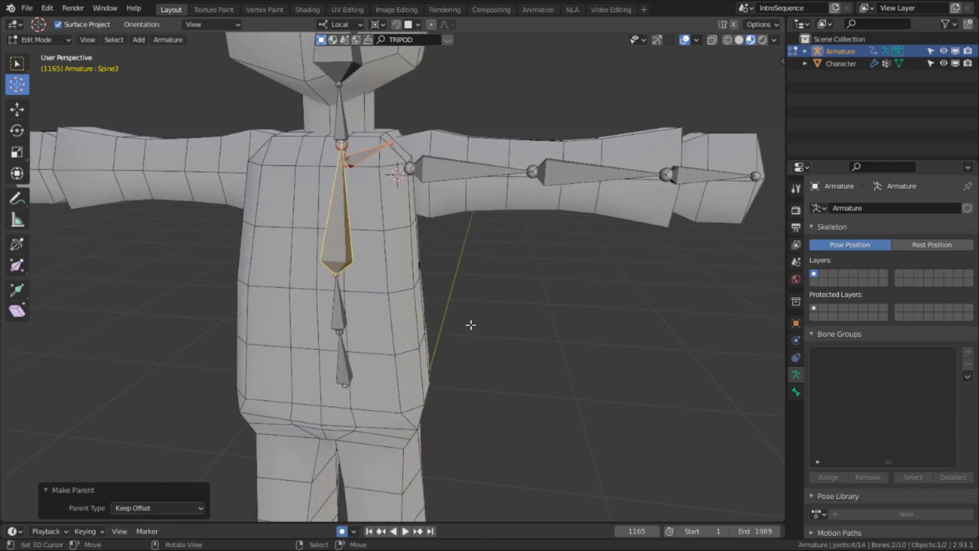
pyautogui.keyDown('alt'); pyautogui.middleClick(388, 384); pyautogui.keyUp('alt')
pyautogui.moveTo(388, 383); pyautogui.dragTo(583, 257, button='middle')
pyautogui.scroll(2, 394, 336)
pyautogui.scroll(3, 583, 256)
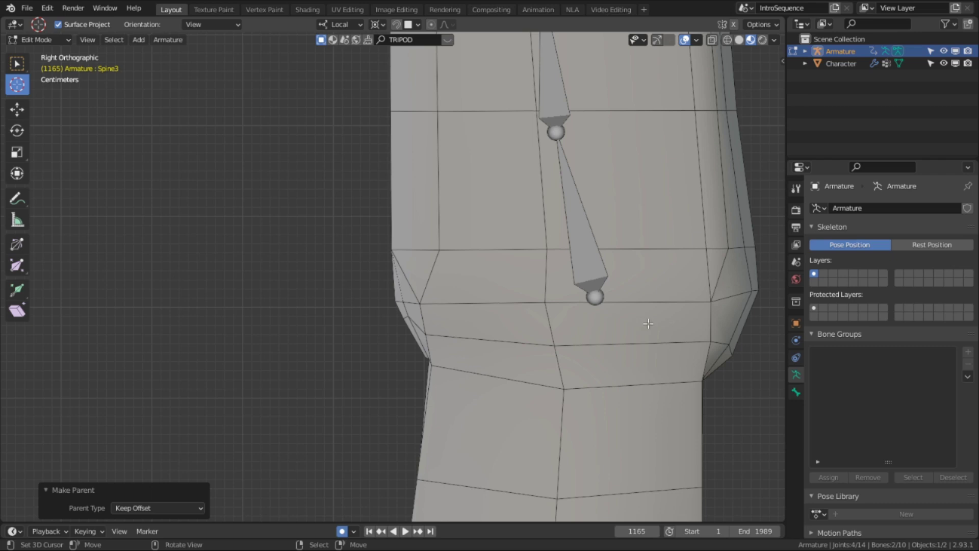
pyautogui.hotkey('shift', 'a')
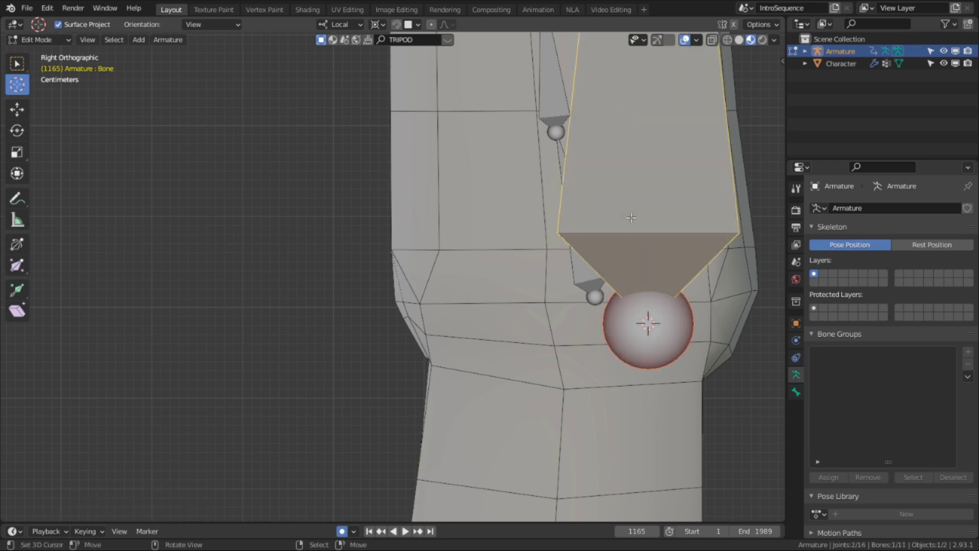
pyautogui.press('KP_1')
pyautogui.press('g')
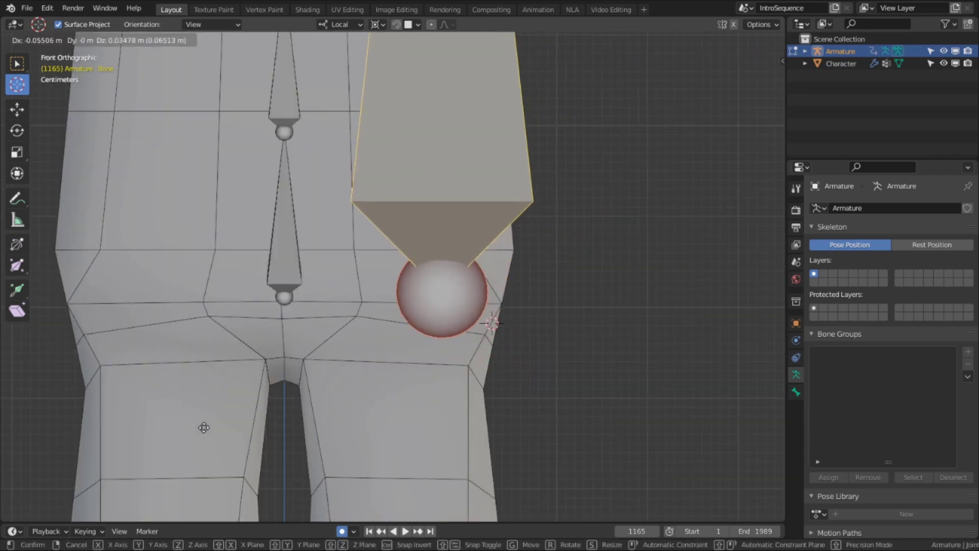
pyautogui.click(217, 433)
# Lower the hip bone's tip about 0.803 m in front view, and move it toward the front of the abdomen in right side view.
pyautogui.scroll(-9, 280, 324)
pyautogui.click(403, 104)
pyautogui.press('g')
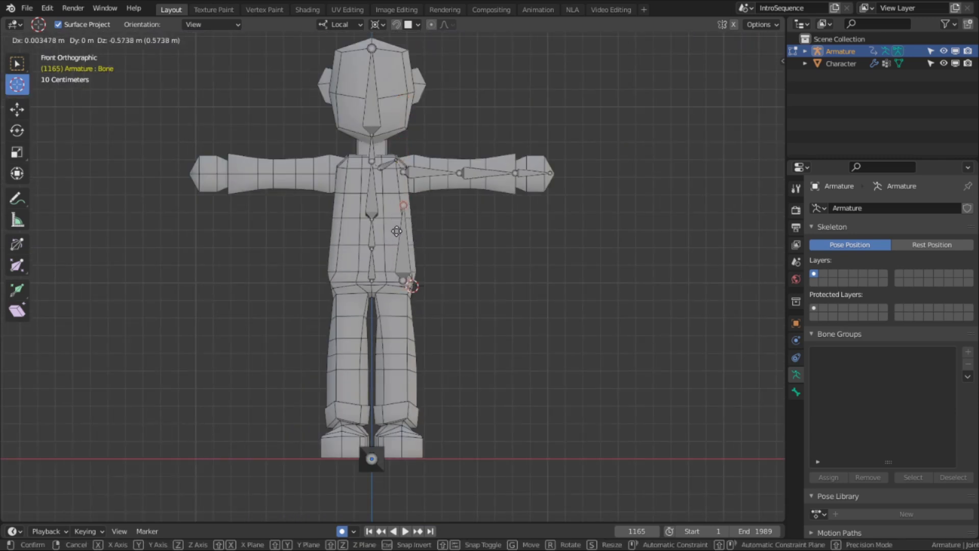
pyautogui.click(406, 278)
pyautogui.press('KP_3')
pyautogui.scroll(5, 389, 267)
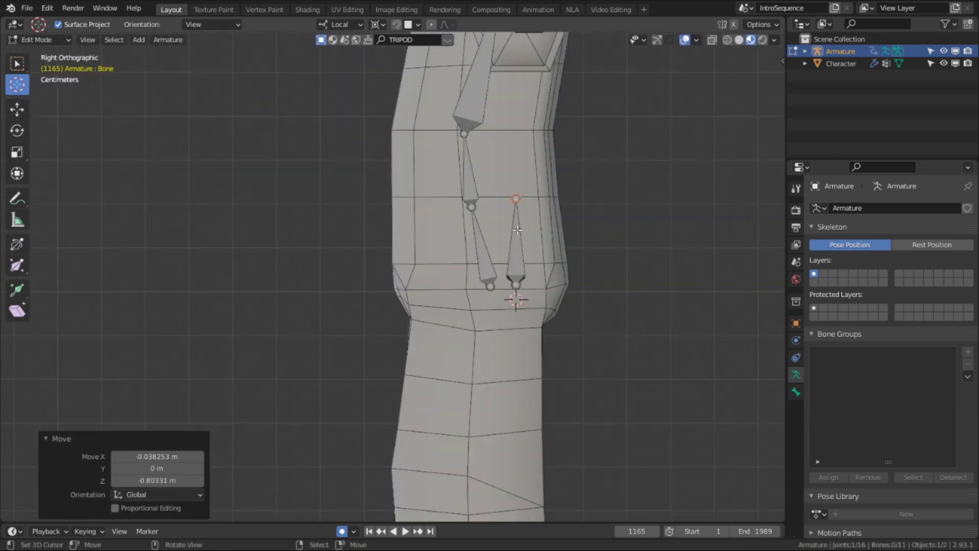
pyautogui.press('g')
pyautogui.click(424, 241)
# In front view, move the hip bone's base inward next to the lowest spine bone and its tip outward and slightly up.
pyautogui.rightClick(521, 287)
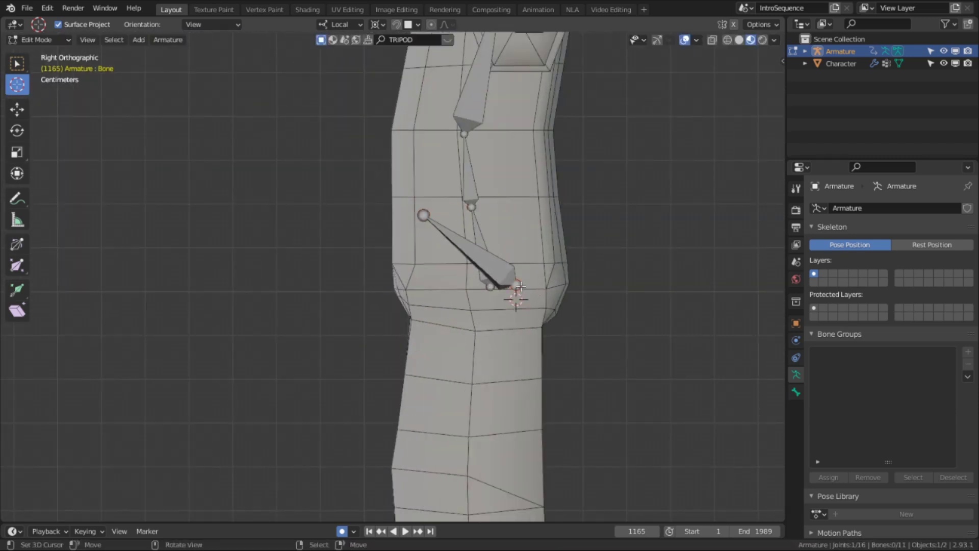
pyautogui.press('KP_1')
pyautogui.press('g')
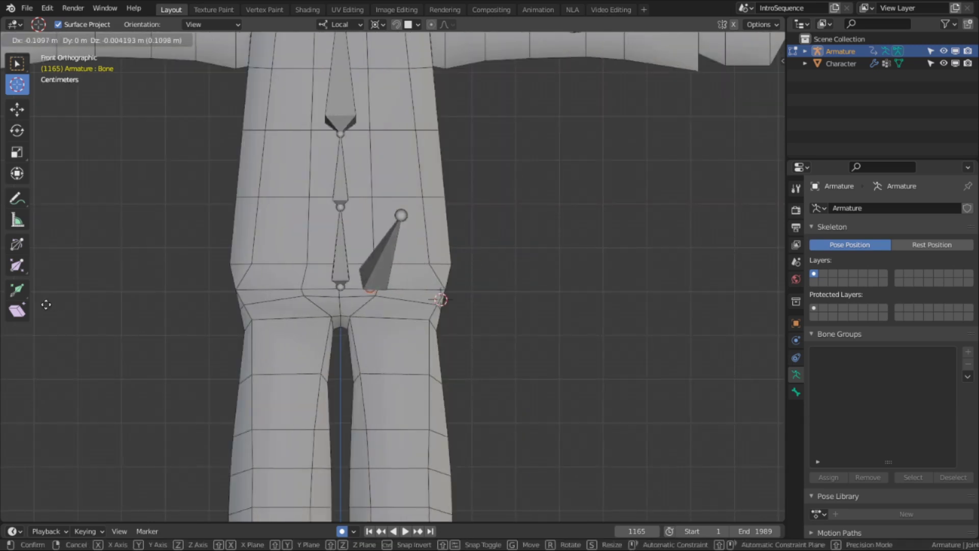
pyautogui.click(38, 304)
pyautogui.click(402, 215)
pyautogui.press('g')
pyautogui.click(607, 91)
# Add an upper leg bone at the left hip and, in right side view, bring its tip down to the knee.
pyautogui.click(388, 263)
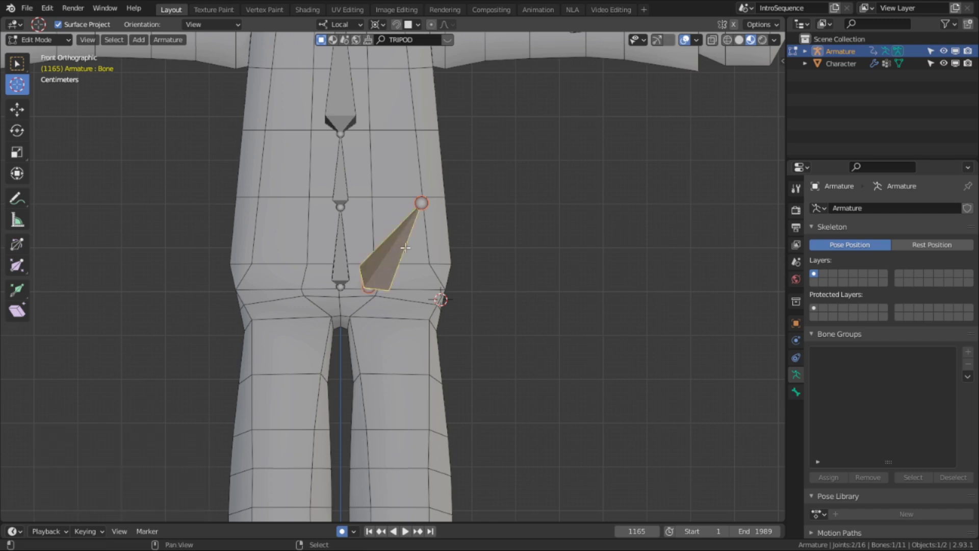
pyautogui.moveTo(388, 264); pyautogui.dragTo(325, 315, button='middle')
pyautogui.hotkey('shift', 'a')
pyautogui.click(498, 184)
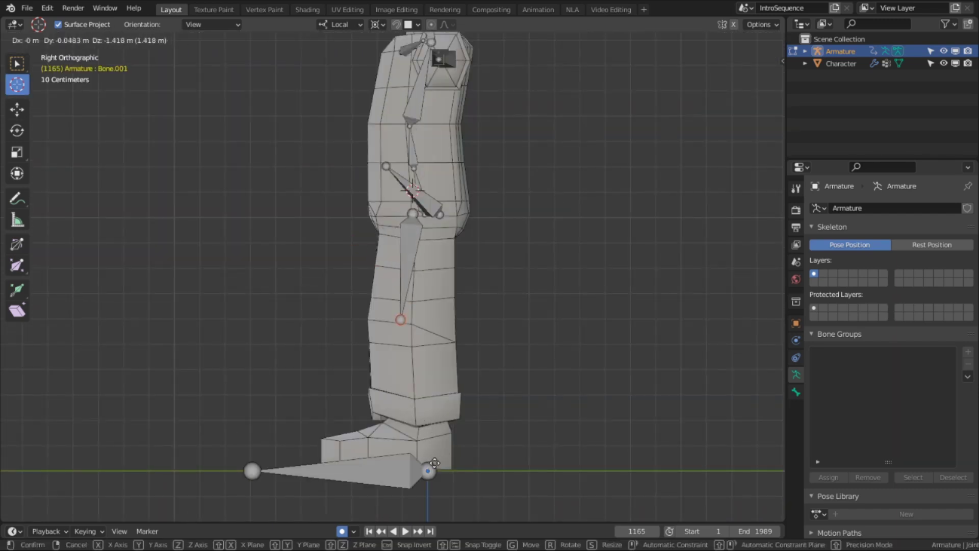
pyautogui.click(438, 467)
# Extrude lower leg, foot and toe bones from the knee down to the shoe, and rename the lower leg bone LowerLeg.L.
pyautogui.keyDown('shift'); pyautogui.moveTo(442, 383); pyautogui.dragTo(421, 294, button='middle'); pyautogui.keyUp('shift')
pyautogui.keyDown('ctrl'); pyautogui.rightClick(398, 324); pyautogui.keyUp('ctrl')
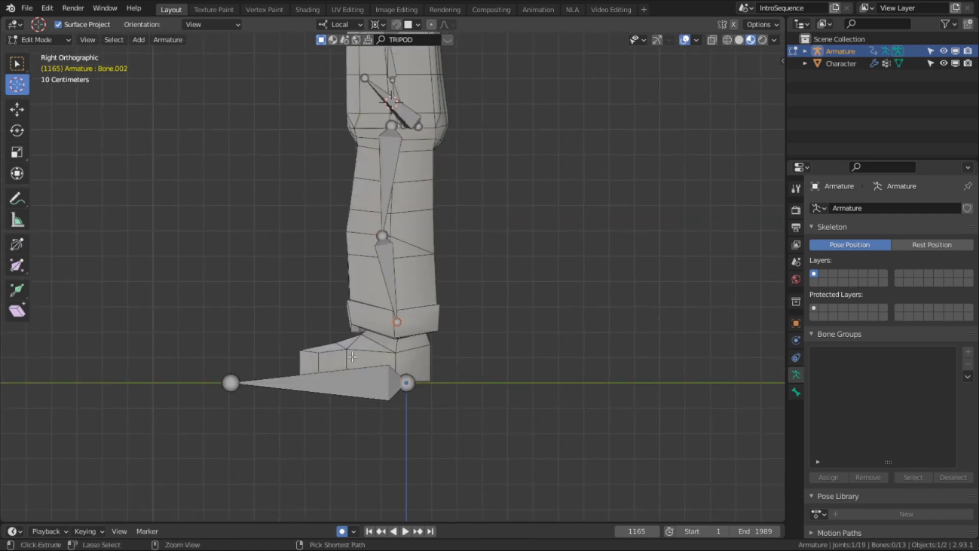
pyautogui.keyDown('ctrl'); pyautogui.rightClick(313, 369); pyautogui.keyUp('ctrl')
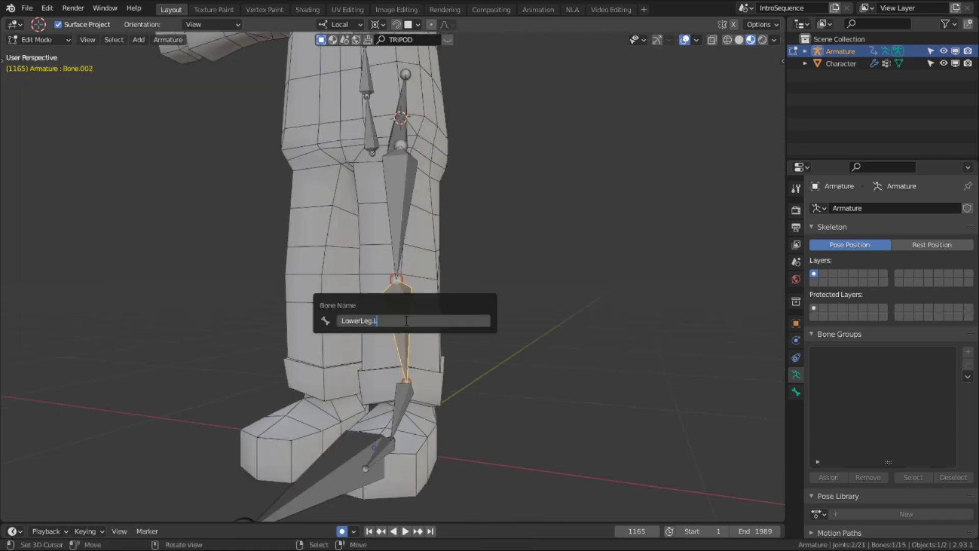
pyautogui.press('Return')
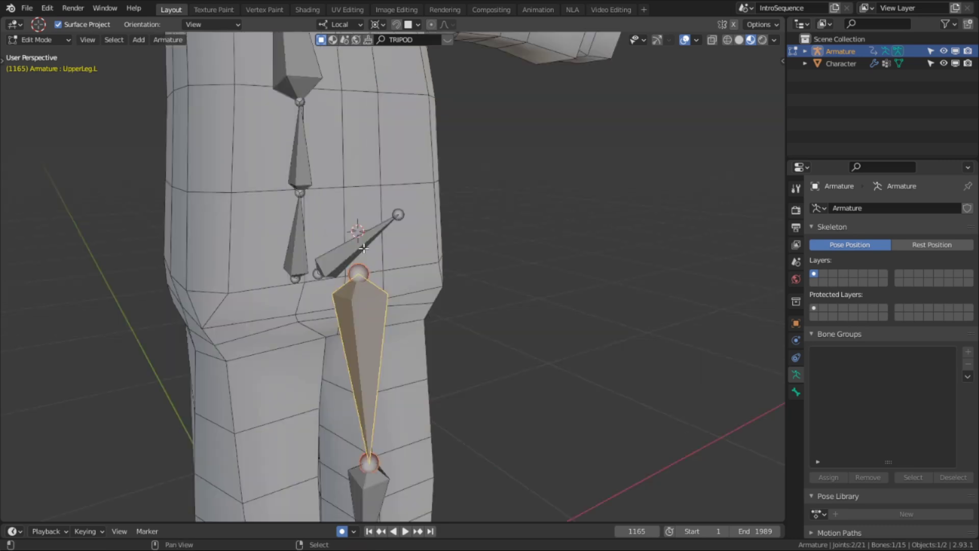
# Parent the left upper leg bone to the Hip.L bone with Keep Offset.
pyautogui.keyDown('shift'); pyautogui.click(363, 248); pyautogui.keyUp('shift')
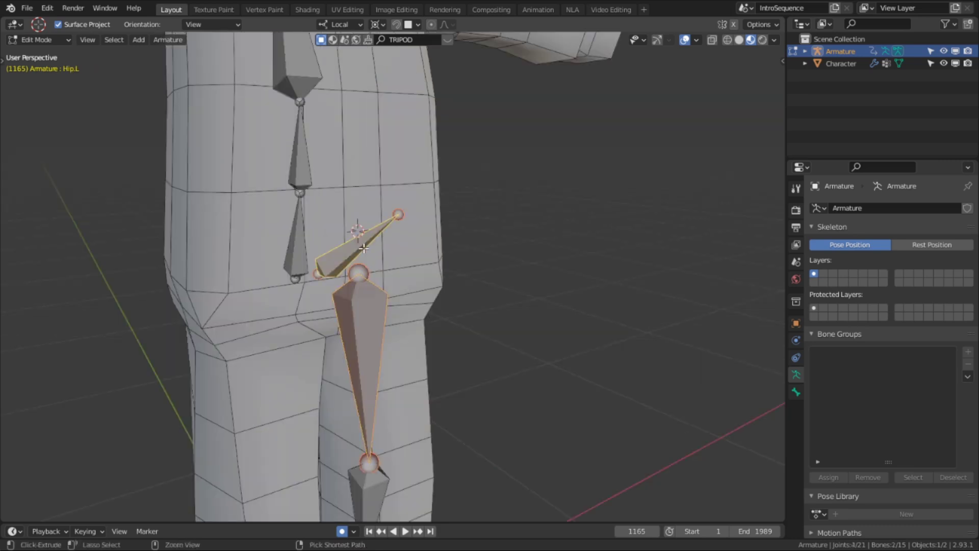
pyautogui.hotkey('ctrl', 'p')
pyautogui.click(363, 248)
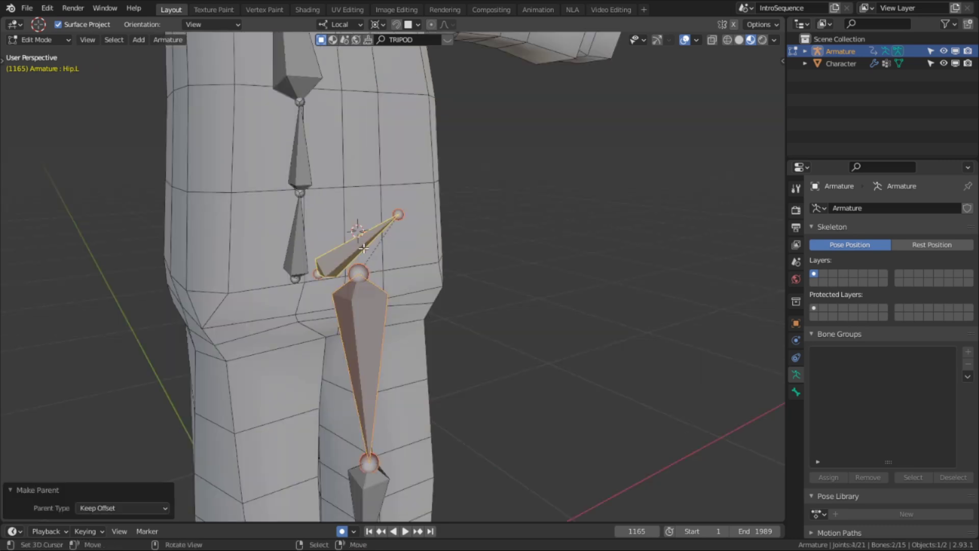
pyautogui.moveTo(395, 251); pyautogui.dragTo(364, 256, button='middle')
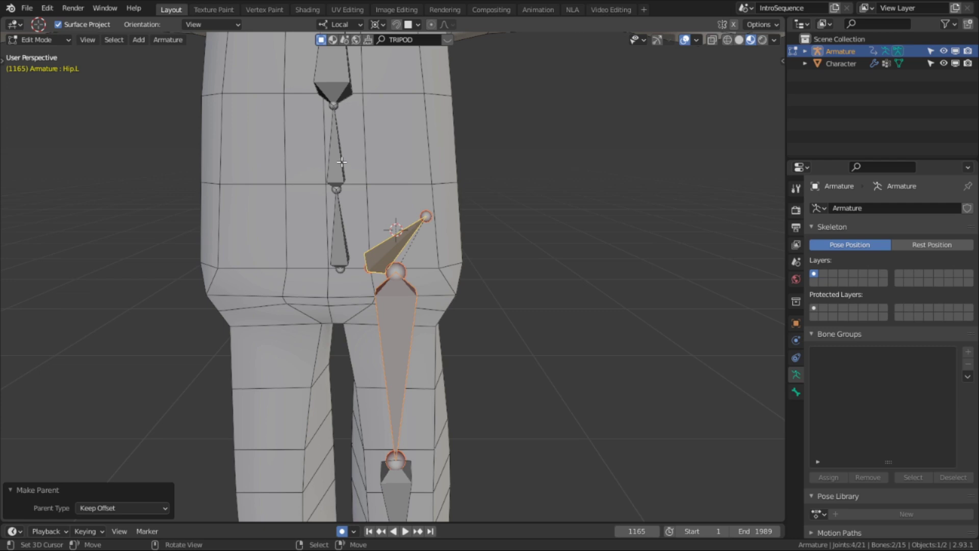
# Extrude a bone about 0.145 m straight down from the tip of Spine1 and disable its Deform option.
pyautogui.click(333, 188)
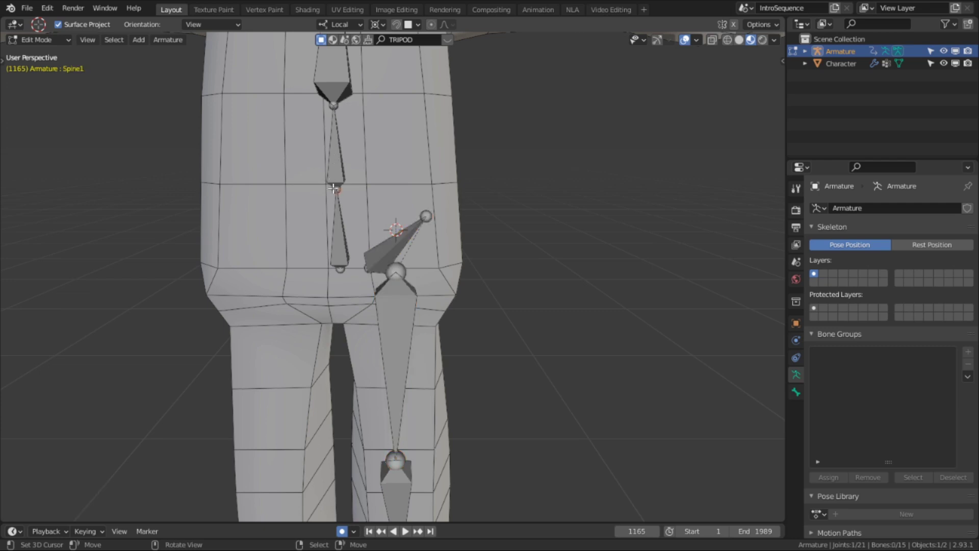
pyautogui.press('KP_3')
pyautogui.scroll(5, 614, 124)
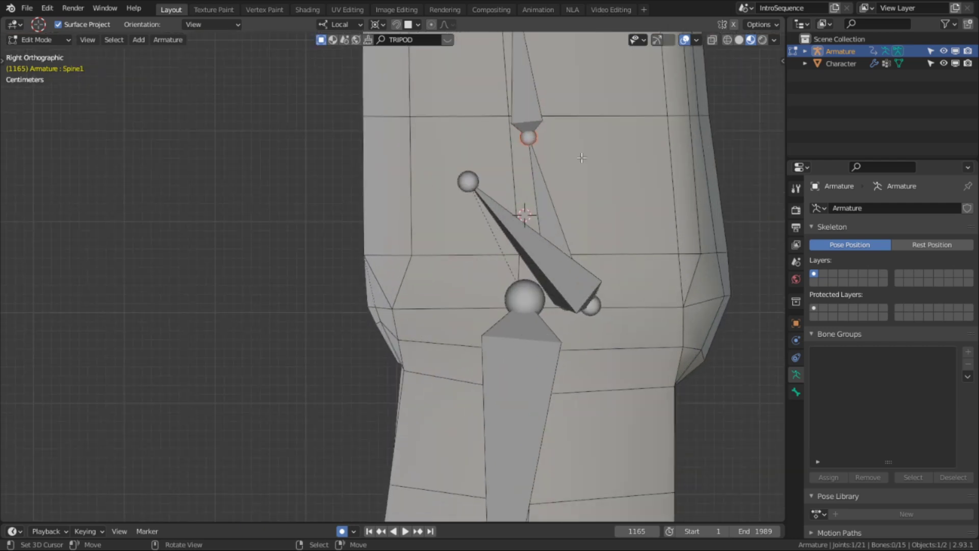
pyautogui.scroll(-2, 614, 124)
pyautogui.press('e')
pyautogui.press('z')
pyautogui.click(608, 234)
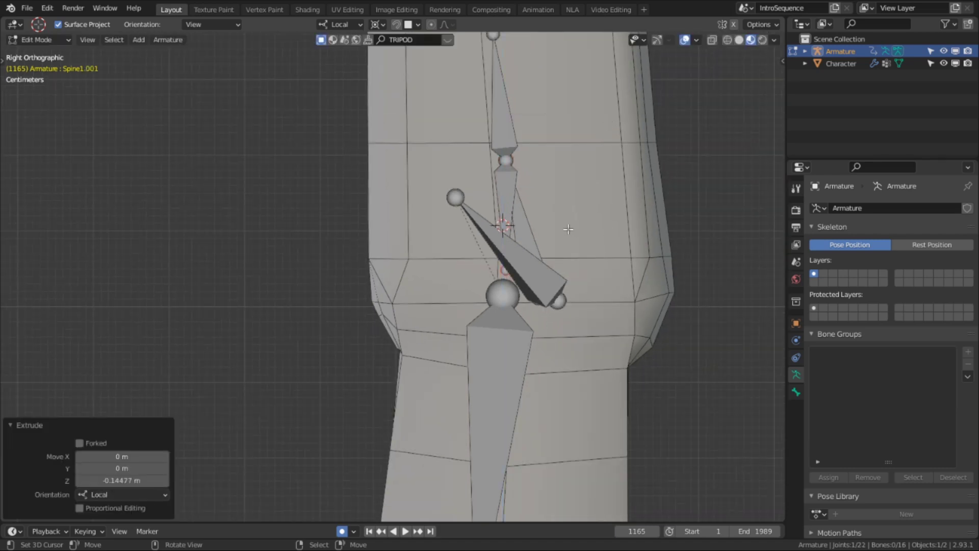
pyautogui.click(509, 200)
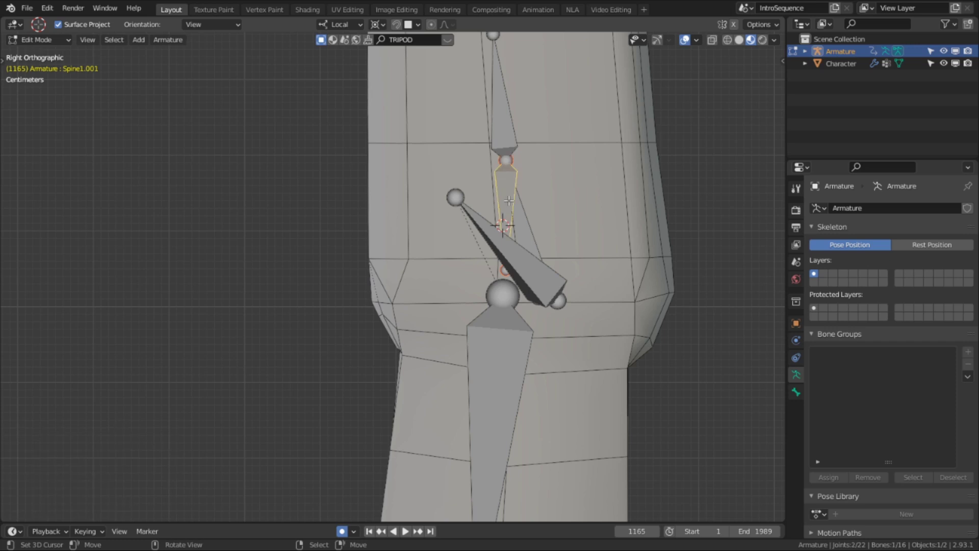
pyautogui.moveTo(509, 201); pyautogui.dragTo(621, 201, button='middle')
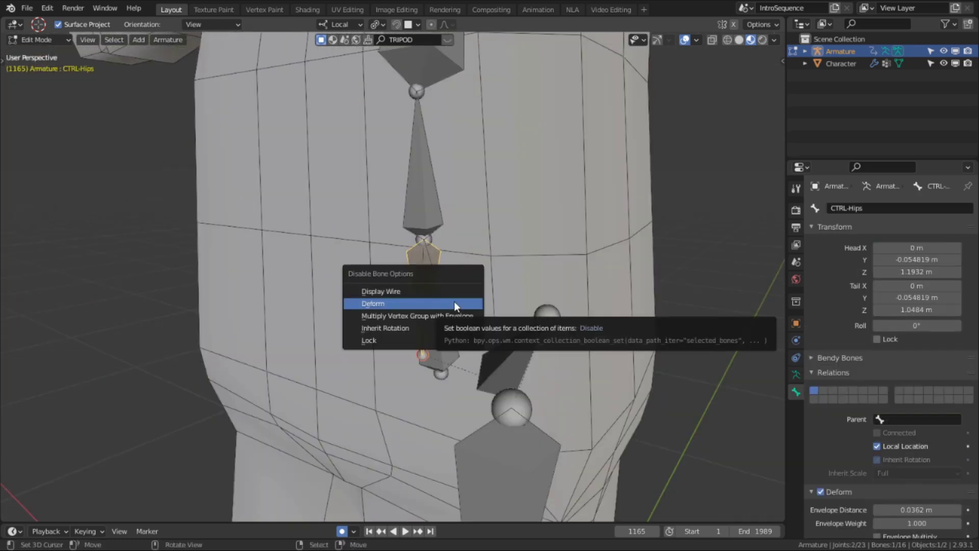
pyautogui.click(454, 303)
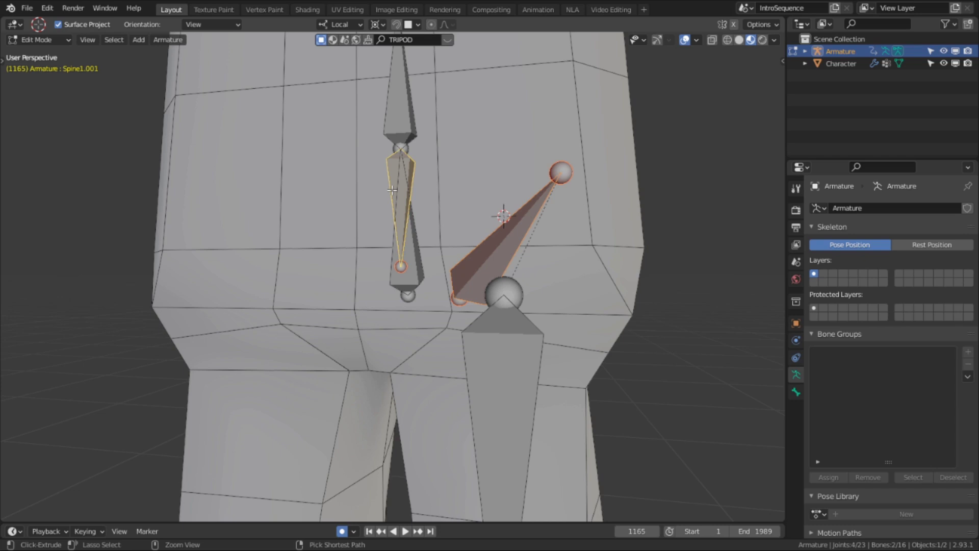
# Parent Hip.L to the new downward bone with Keep Offset and rename that bone CTRL-Hips.
pyautogui.hotkey('ctrl', 'p')
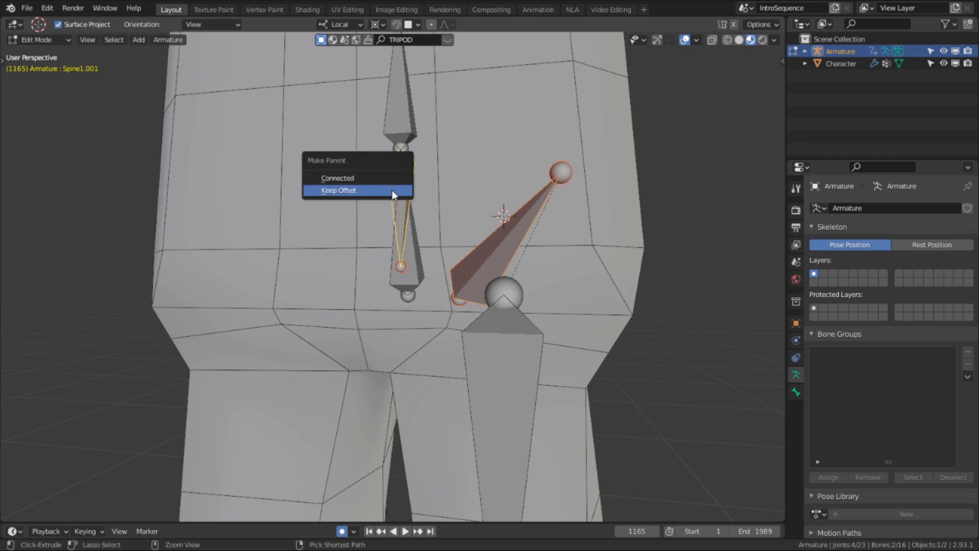
pyautogui.click(392, 190)
pyautogui.moveTo(392, 189); pyautogui.dragTo(375, 270, button='middle')
pyautogui.press('F2')
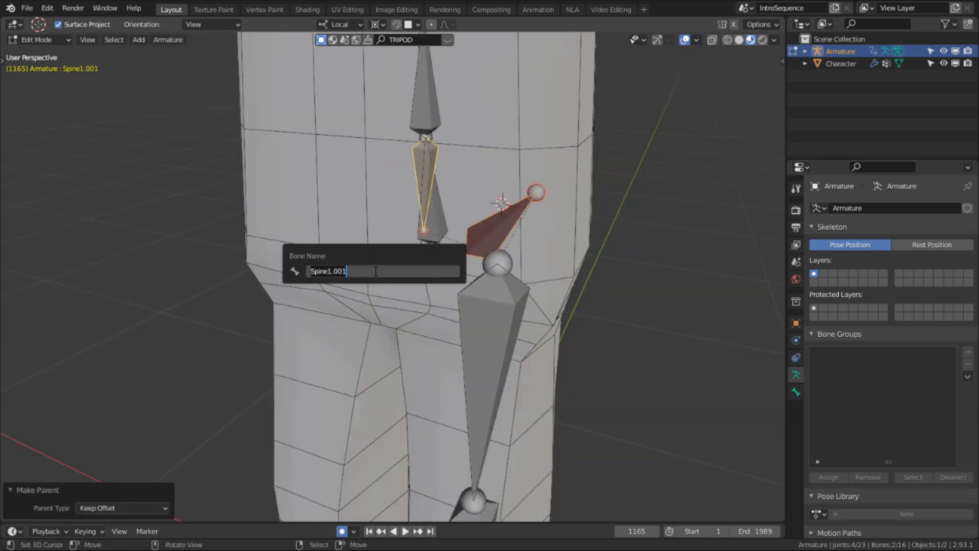
pyautogui.write('CTRL-Hips')
pyautogui.press('Return')
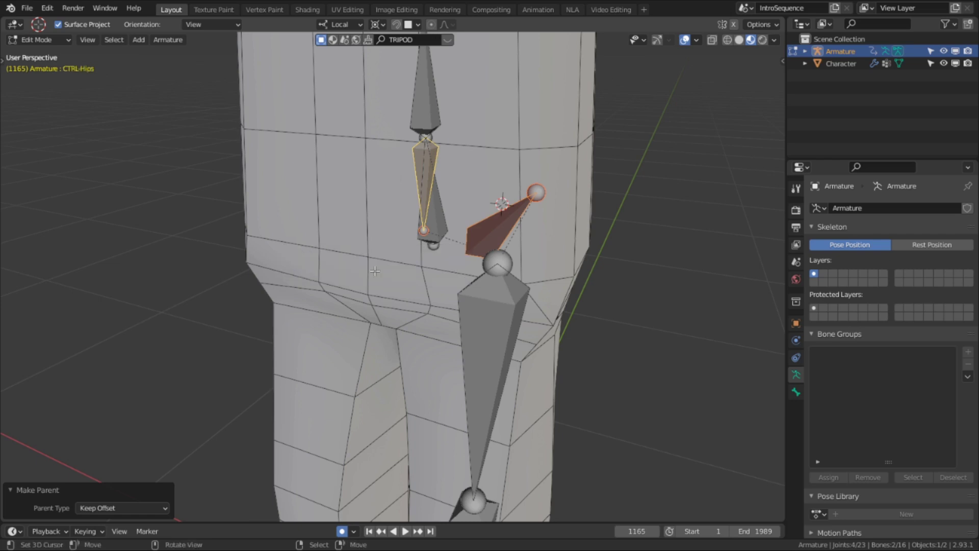
# Switch the armature to Pose Mode and select the left upper leg bone.
pyautogui.hotkey('ctrl', 'Tab')
pyautogui.click(366, 339)
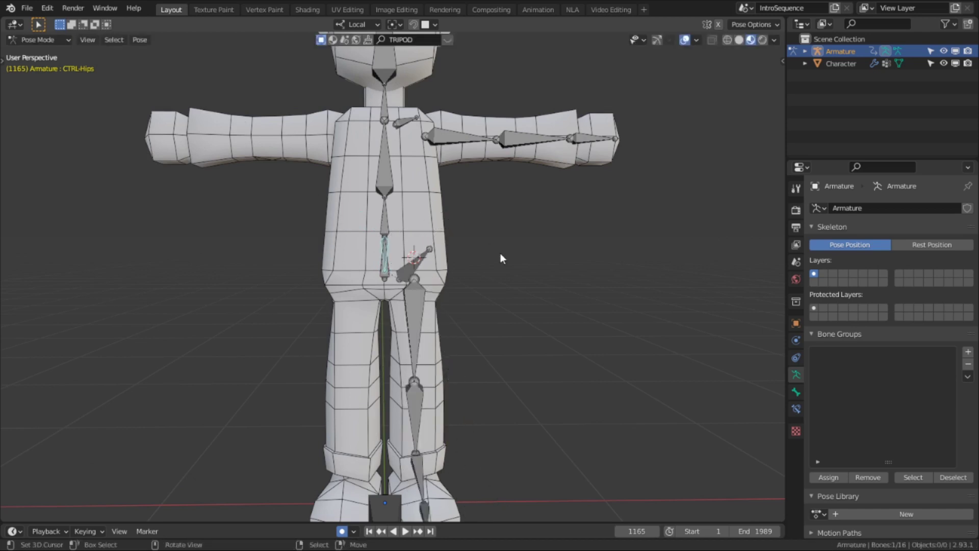
pyautogui.press('Escape')
pyautogui.click(420, 281)
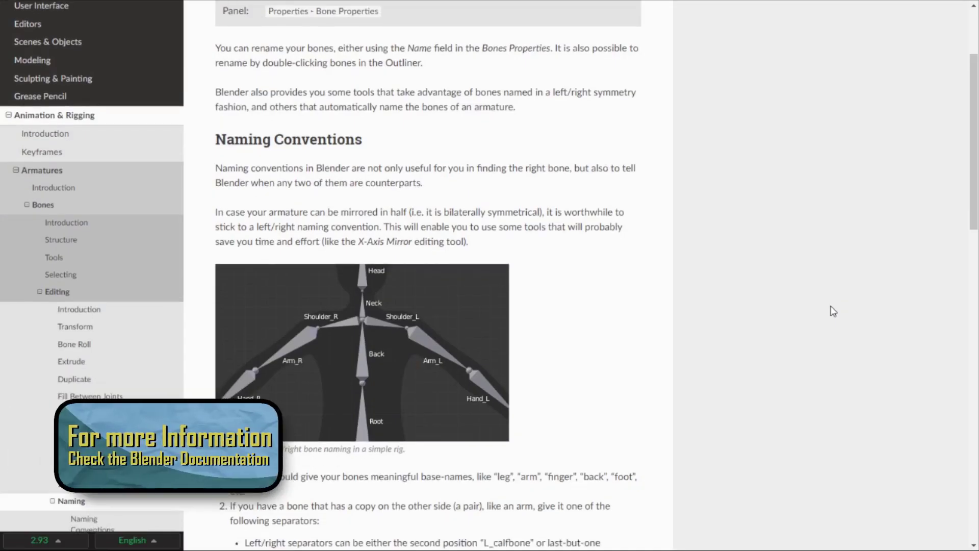
# Read the bone naming conventions, AutoName and Flip Names sections in the Blender manual.
pyautogui.scroll(-5, 832, 310)
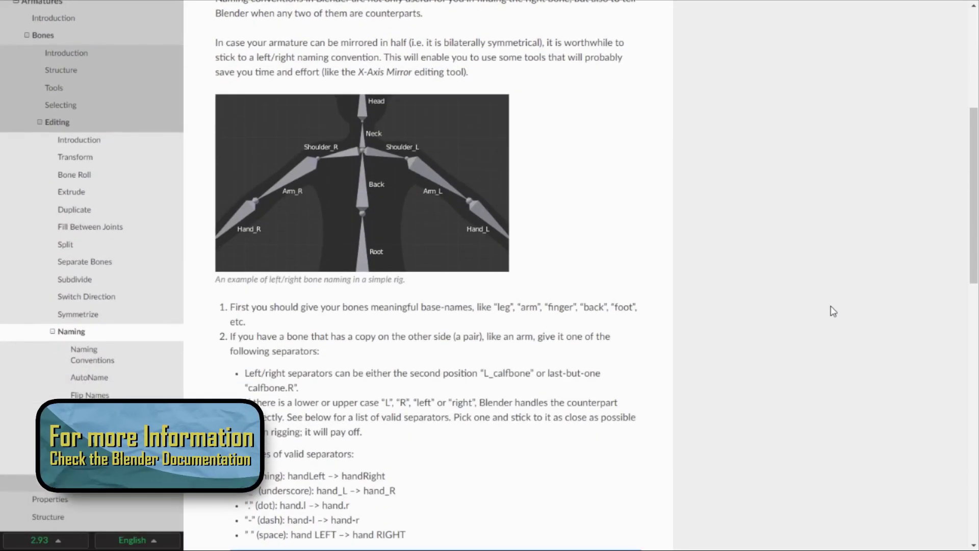
pyautogui.scroll(-5, 833, 311)
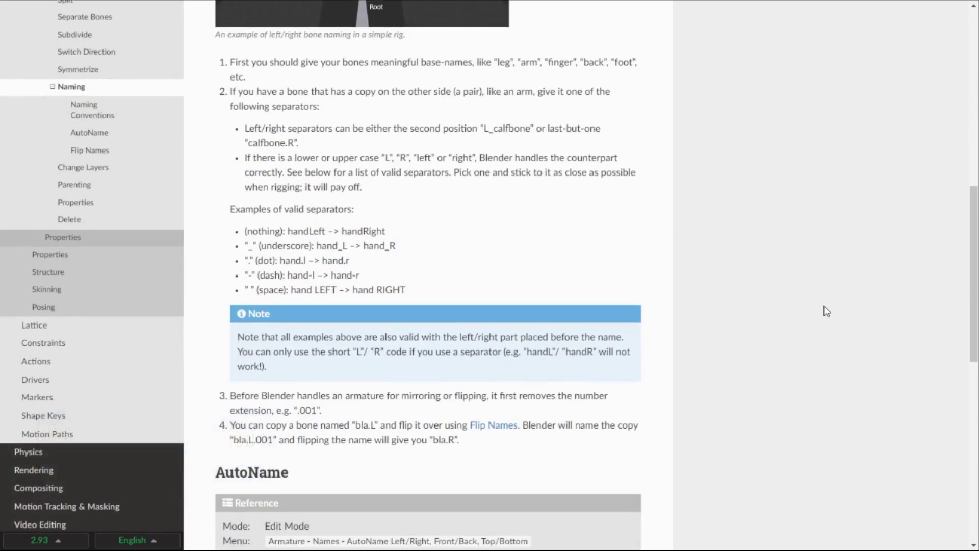
pyautogui.scroll(-4, 827, 311)
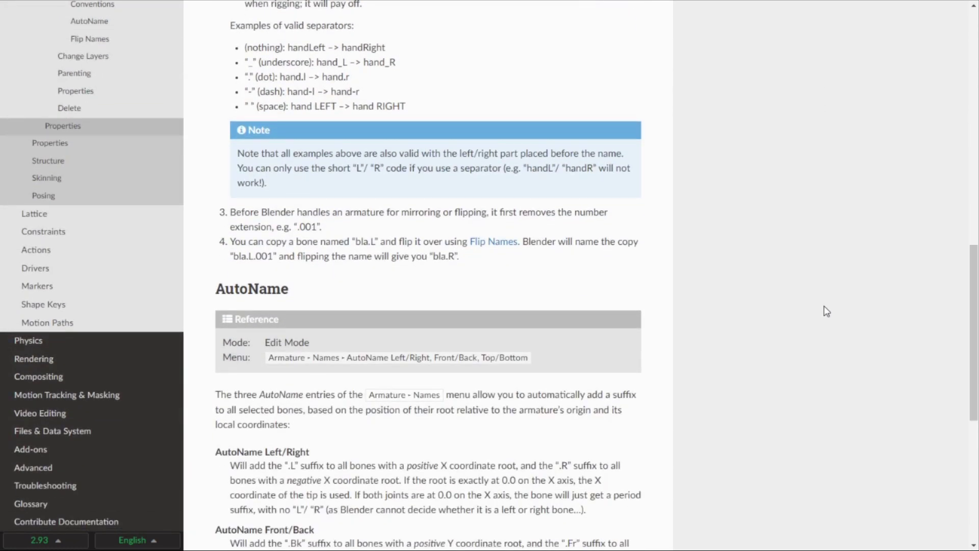
pyautogui.scroll(-5, 827, 312)
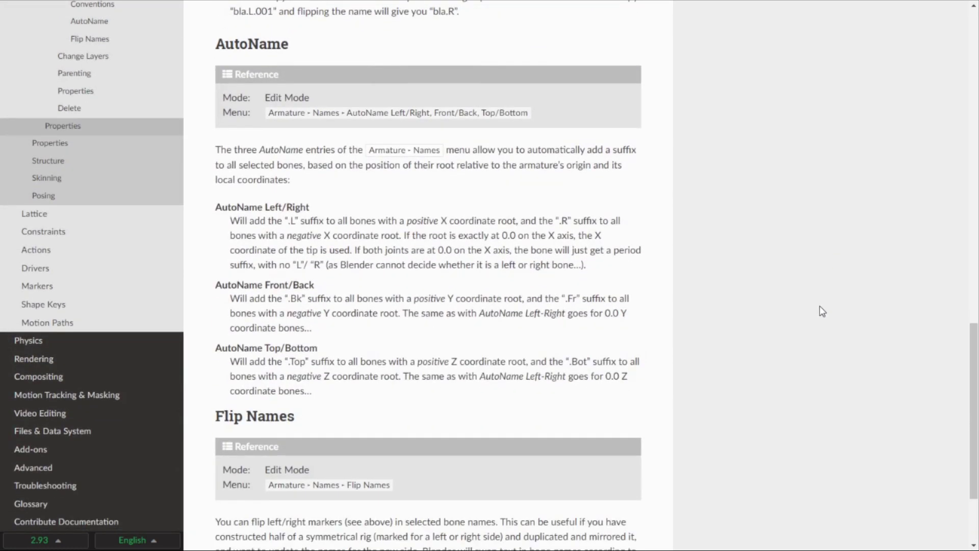
pyautogui.scroll(-3, 819, 306)
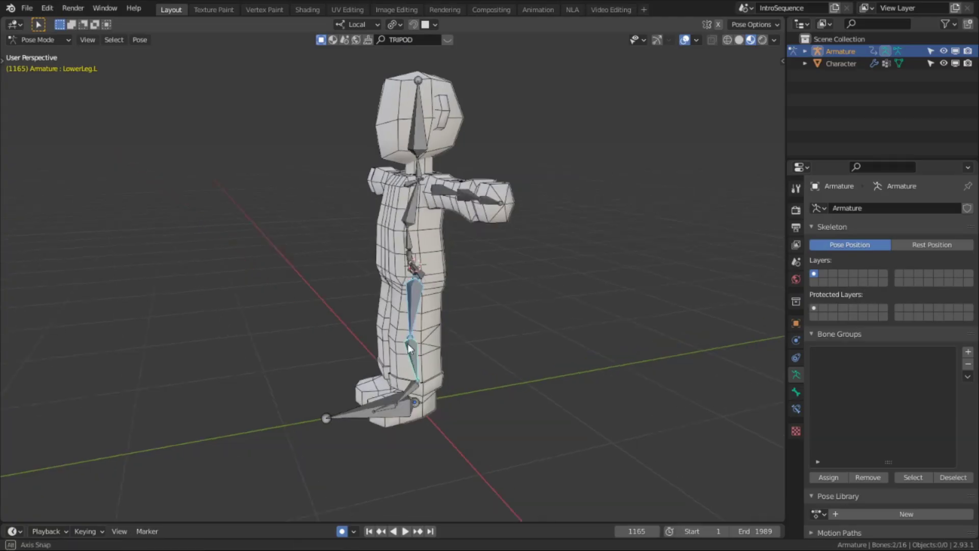
# Try rotating the left upper and lower leg bones together in Pose Mode.
pyautogui.moveTo(408, 344); pyautogui.dragTo(459, 347, button='middle')
pyautogui.press('r')
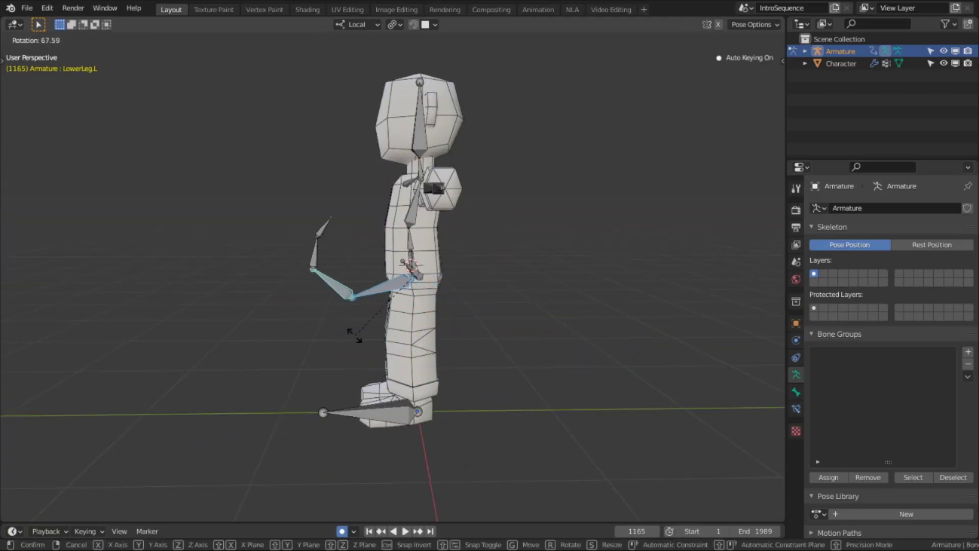
pyautogui.rightClick(355, 336)
pyautogui.moveTo(365, 337); pyautogui.dragTo(492, 339, button='middle')
pyautogui.scroll(6, 492, 339)
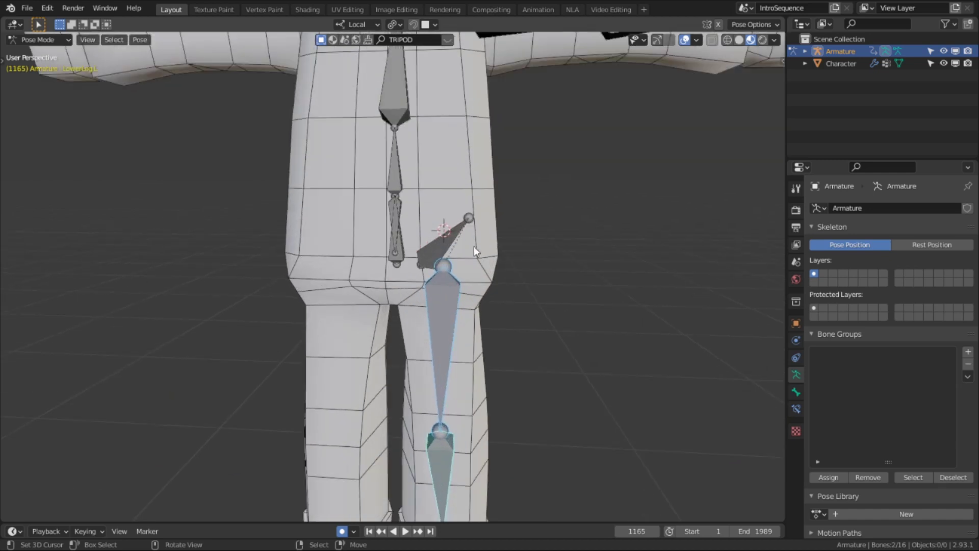
pyautogui.scroll(1, 404, 210)
# In Edit Mode and right side view, extrude a bone about 0.14 m forward along Y from the tip of Spine1.
pyautogui.press('Tab')
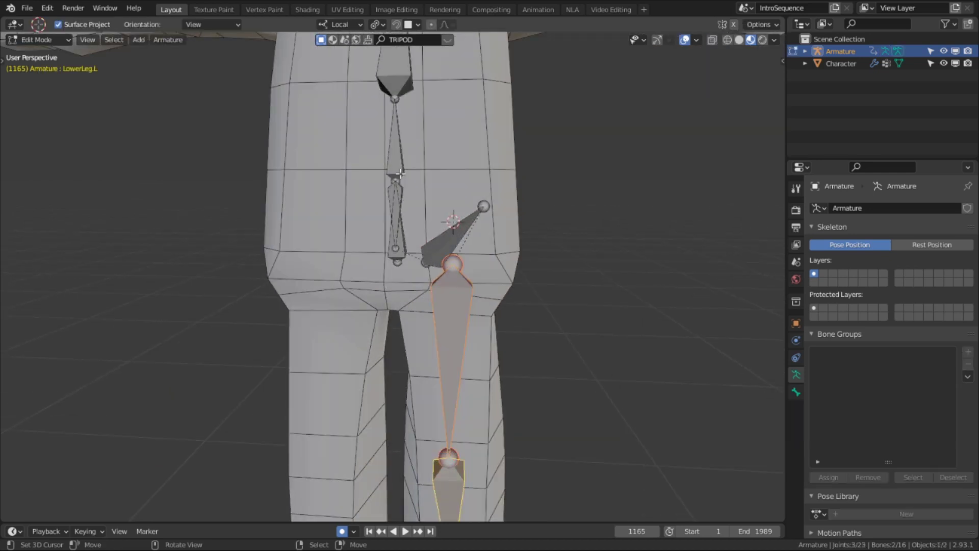
pyautogui.click(403, 183)
pyautogui.press('KP_3')
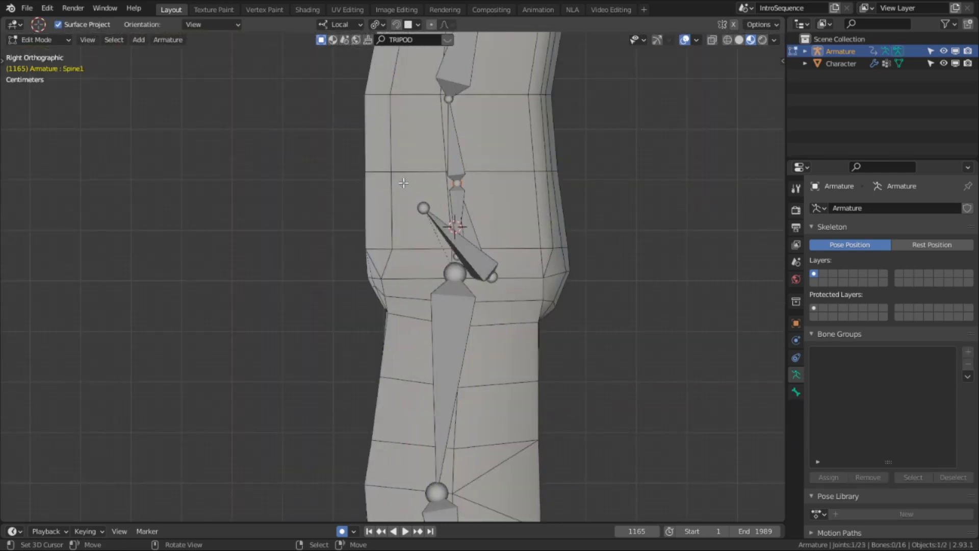
pyautogui.keyDown('shift'); pyautogui.moveTo(362, 274); pyautogui.dragTo(346, 289, button='middle'); pyautogui.keyUp('shift')
pyautogui.keyDown('shift'); pyautogui.moveTo(559, 233); pyautogui.dragTo(484, 307, button='middle'); pyautogui.keyUp('shift')
pyautogui.scroll(3, 483, 307)
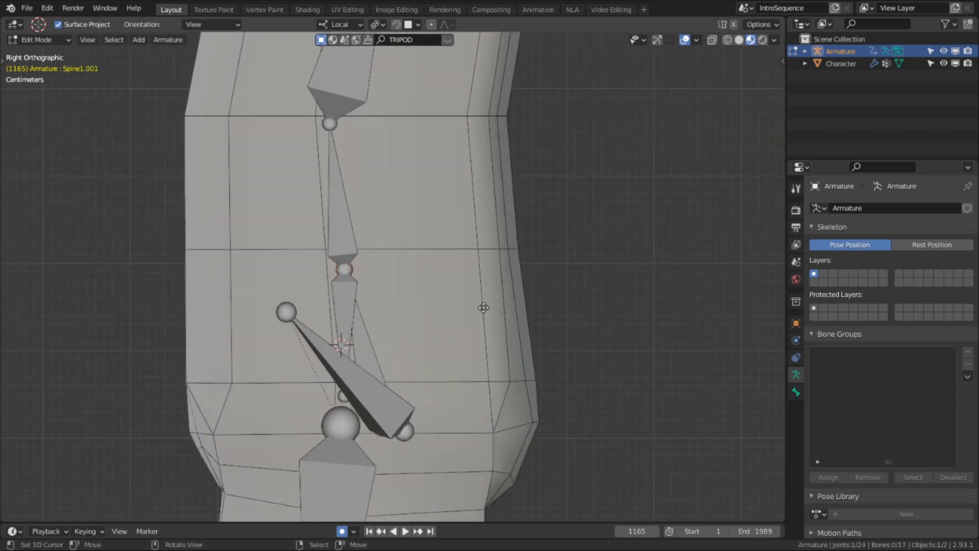
pyautogui.press('e')
pyautogui.press('y')
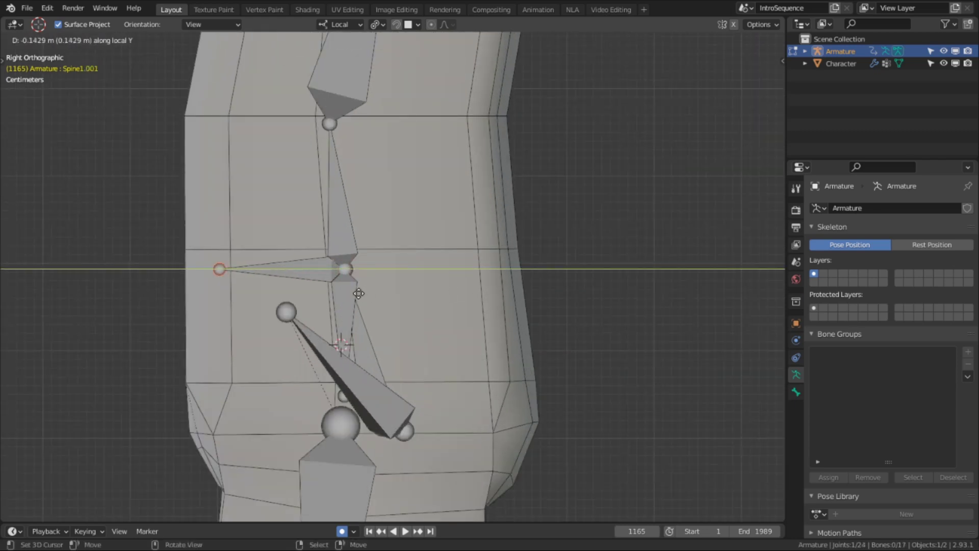
pyautogui.click(356, 293)
# Move the detached forward-pointing bone up and adjust its height along Z to just above the Spine1 tip.
pyautogui.click(304, 266)
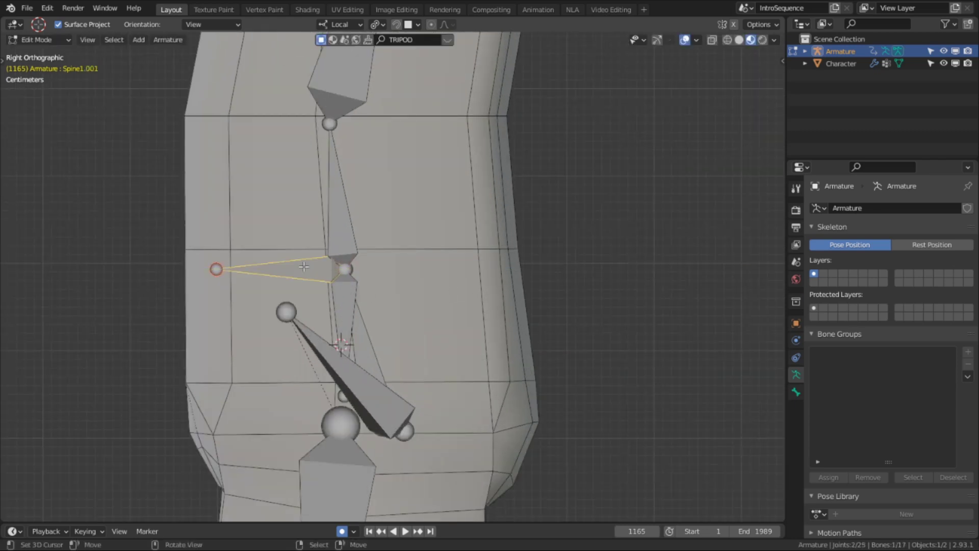
pyautogui.press('g')
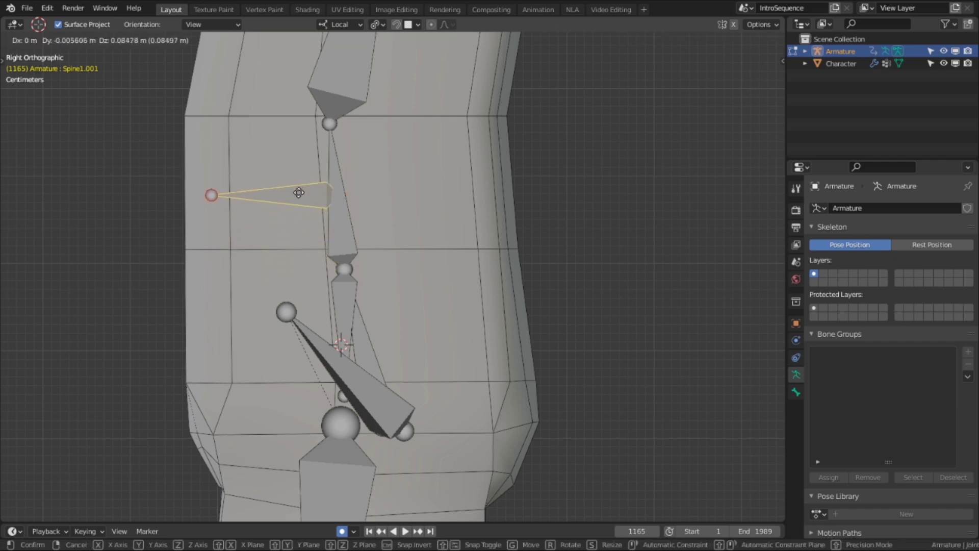
pyautogui.click(294, 192)
pyautogui.moveTo(295, 192); pyautogui.dragTo(452, 251, button='middle')
pyautogui.press('g')
pyautogui.press('z')
pyautogui.press('z')
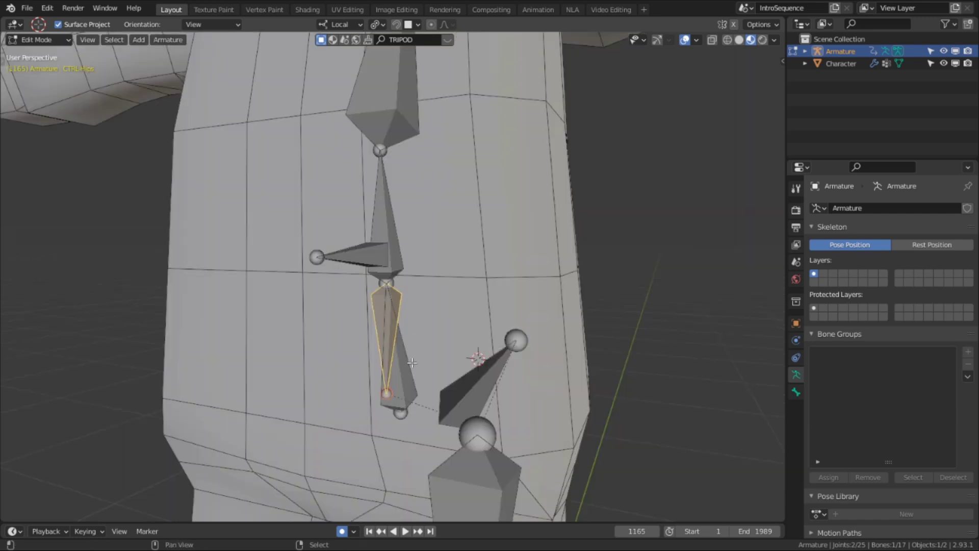
# Parent CTRL-Hips and Spine1 to the forward-pointing CTRL-COG bone with Keep Offset.
pyautogui.keyDown('shift'); pyautogui.click(413, 362); pyautogui.keyUp('shift')
pyautogui.keyDown('shift'); pyautogui.click(367, 252); pyautogui.keyUp('shift')
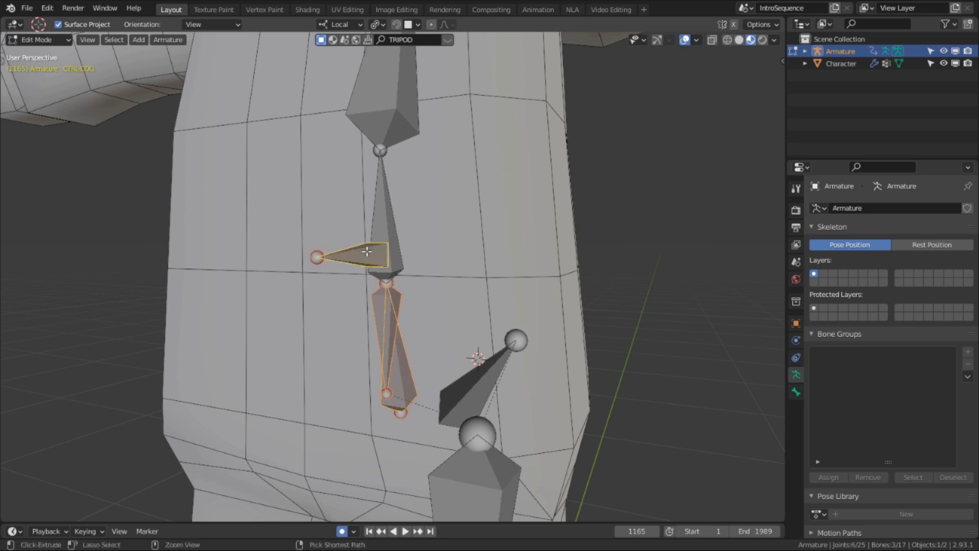
pyautogui.hotkey('ctrl', 'p')
pyautogui.click(366, 251)
# Parent CTRL-COG to the Root bone at the character's feet with Keep Offset.
pyautogui.scroll(-8, 367, 251)
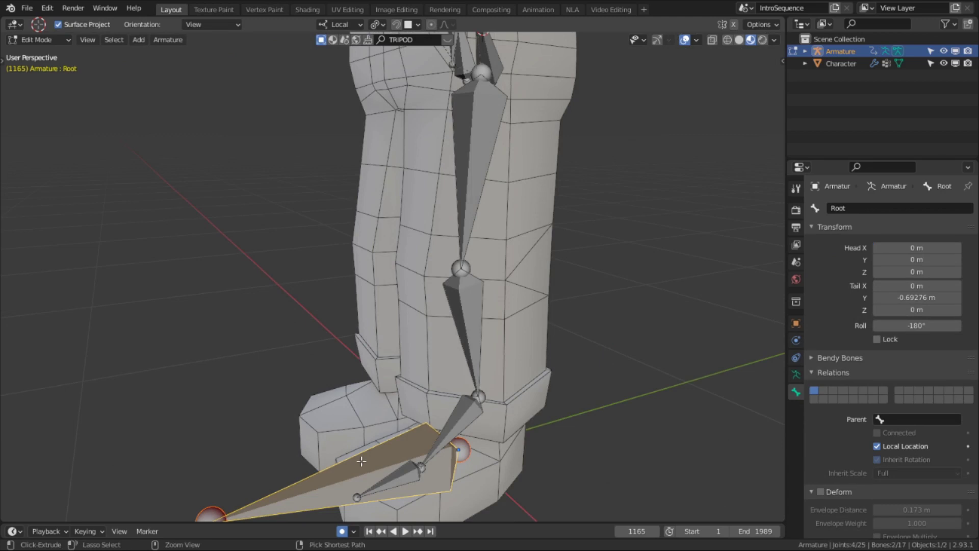
pyautogui.hotkey('ctrl', 'p')
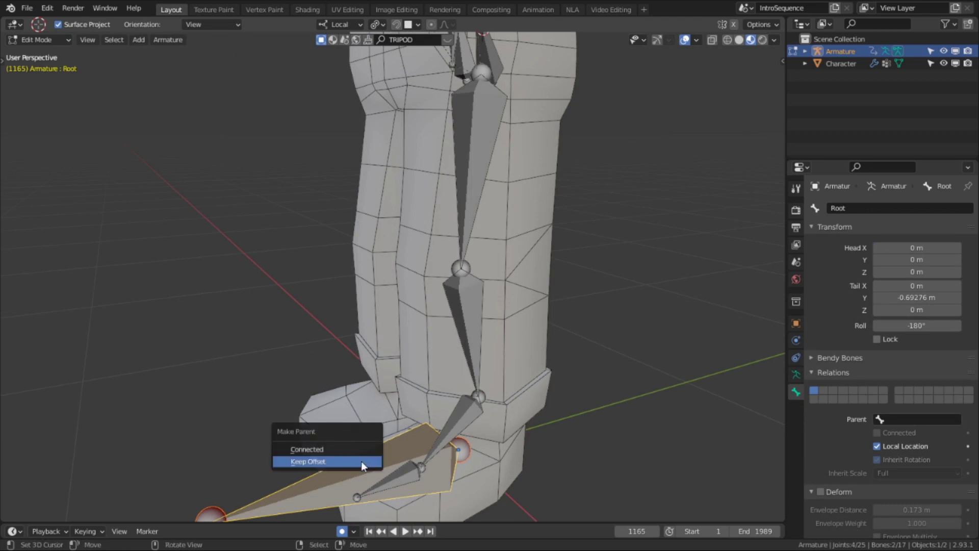
pyautogui.click(361, 462)
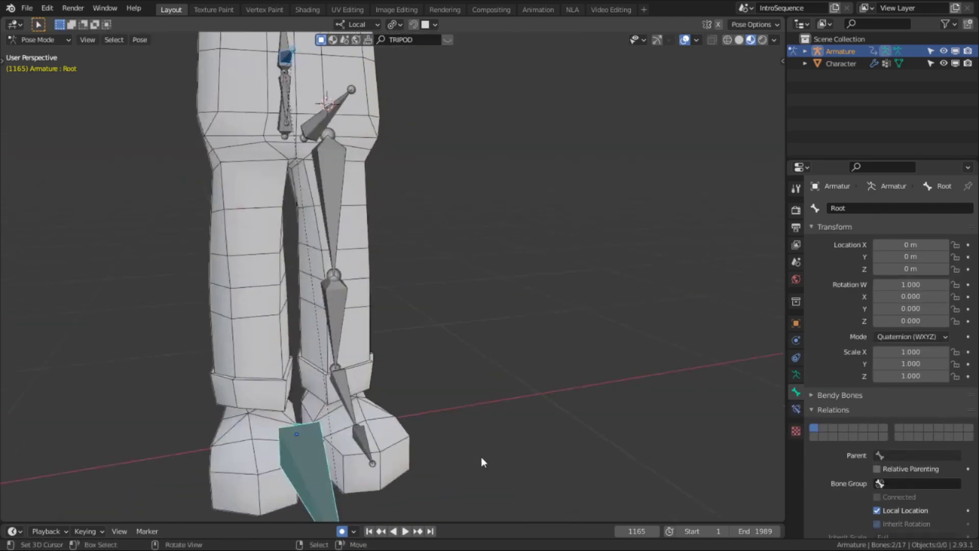
# Try a trackball rotation of the Root bone in Pose Mode to test the whole bone hierarchy.
pyautogui.scroll(-5, 482, 457)
pyautogui.moveTo(482, 457); pyautogui.dragTo(434, 304, button='middle')
pyautogui.scroll(-3, 343, 405)
pyautogui.press('r')
pyautogui.press('r')
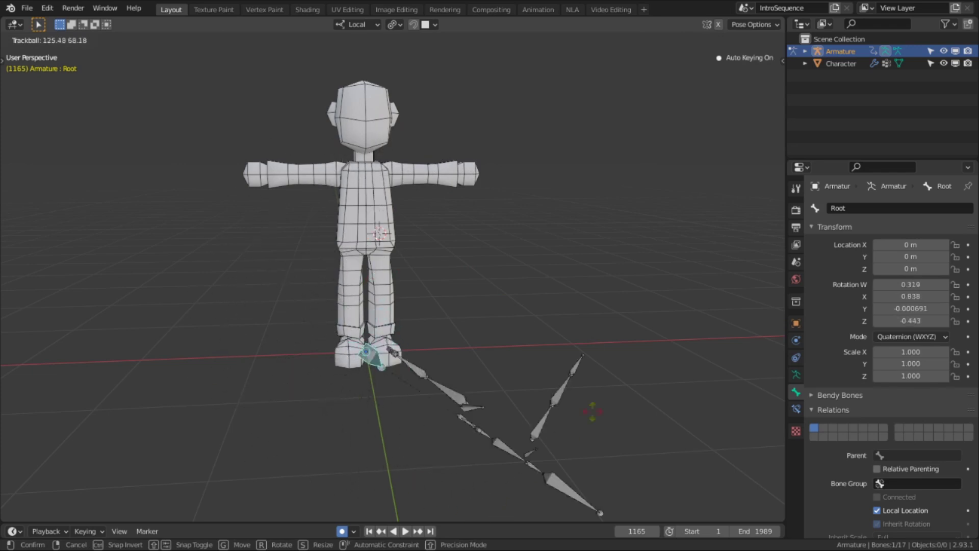
pyautogui.rightClick(448, 247)
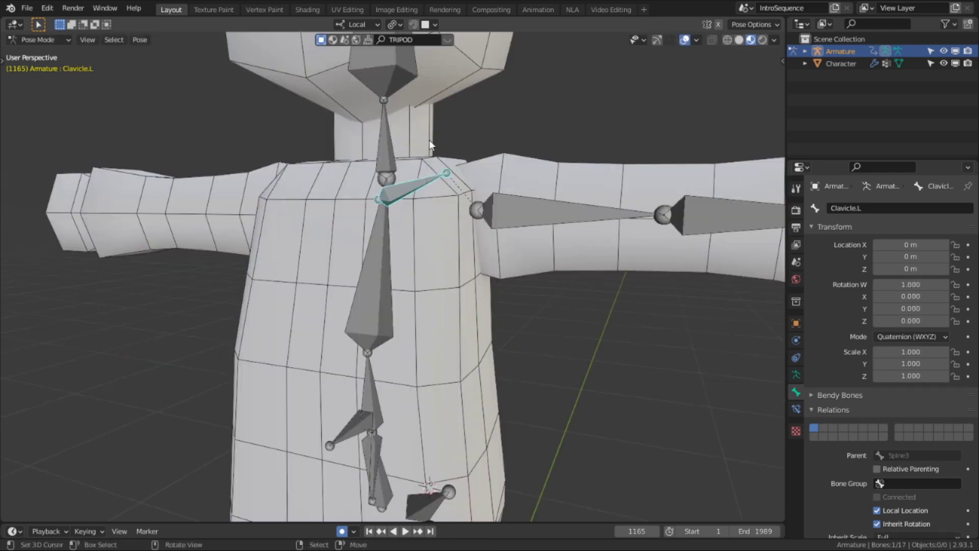
pyautogui.click(380, 144)
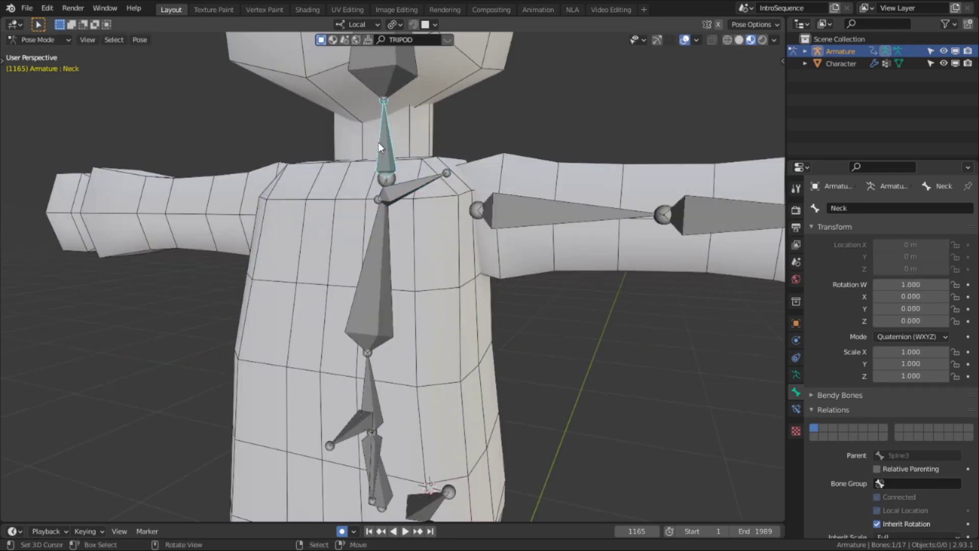
pyautogui.click(394, 73)
pyautogui.click(486, 208)
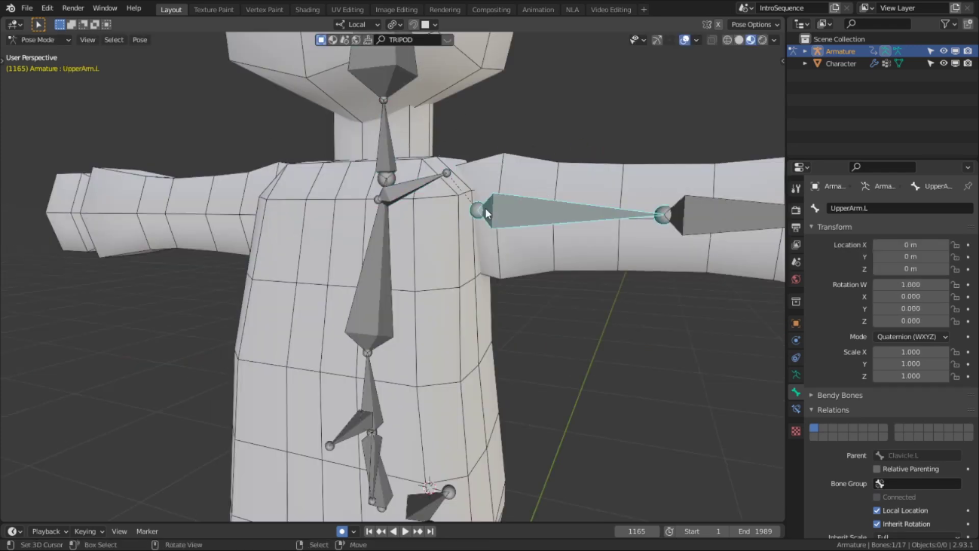
pyautogui.moveTo(486, 208); pyautogui.dragTo(630, 232, button='middle')
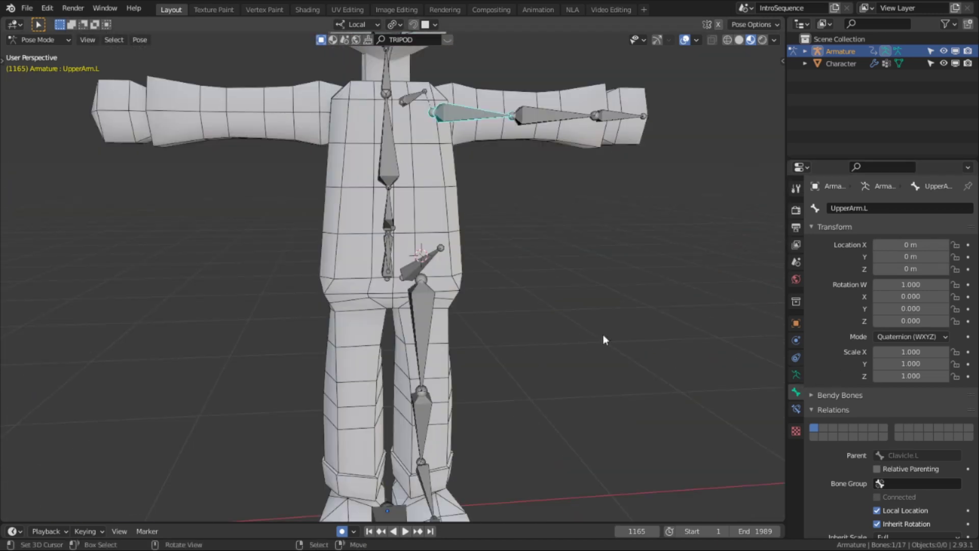
# Enable the display of bone axes for the armature in its viewport display settings.
pyautogui.scroll(-3, 562, 316)
pyautogui.scroll(-1, 430, 243)
pyautogui.moveTo(431, 243); pyautogui.dragTo(450, 259, button='middle')
pyautogui.click(796, 375)
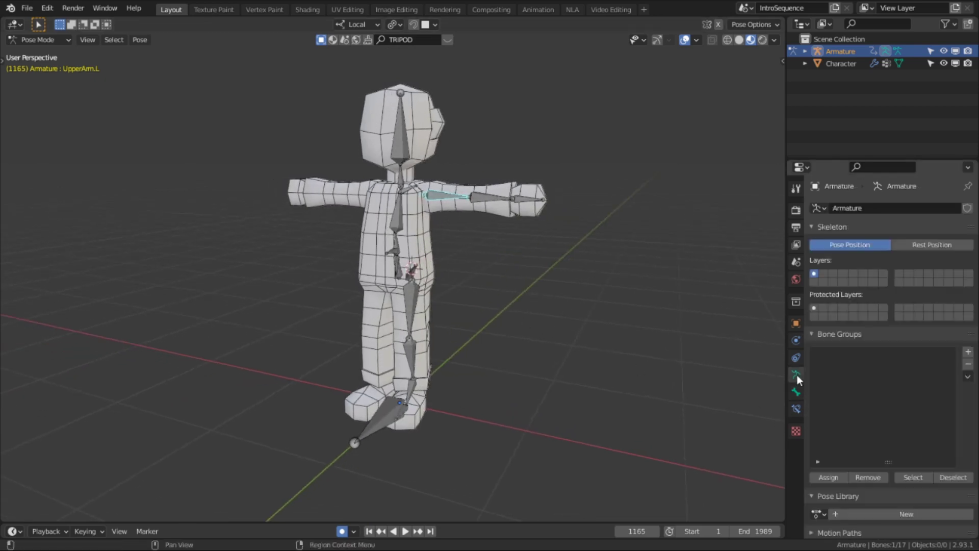
pyautogui.scroll(-5, 845, 406)
pyautogui.scroll(-3, 842, 406)
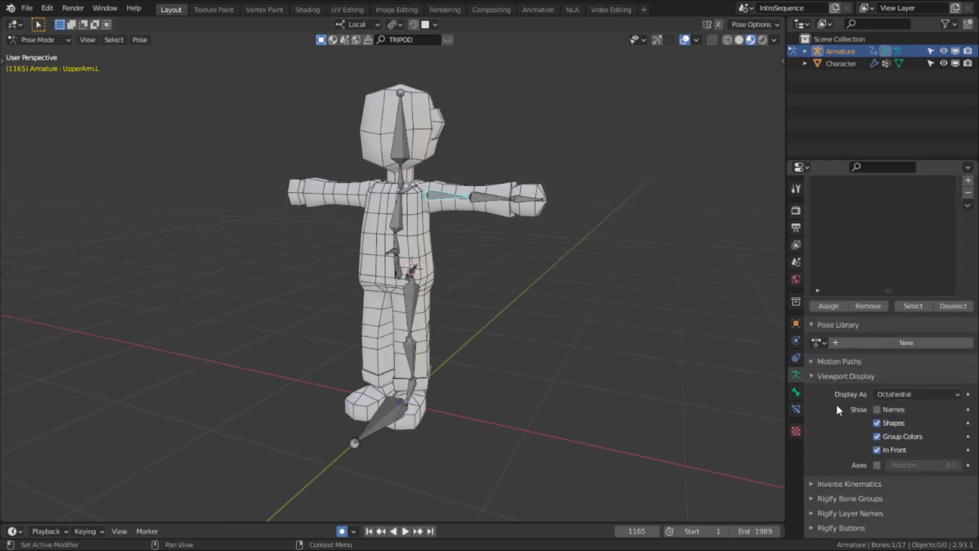
pyautogui.click(878, 465)
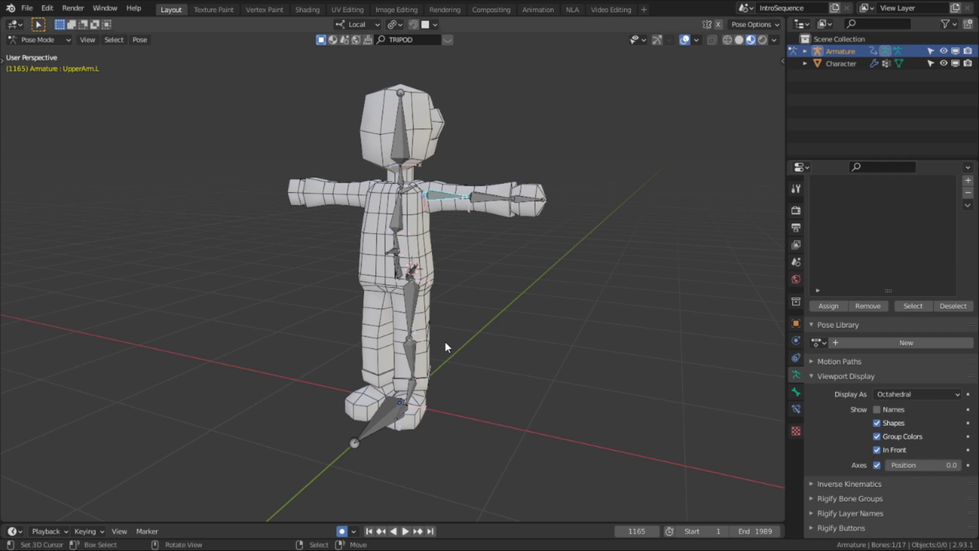
# Reset the Spine3 bone's roll to 0° in Edit Mode and select the neck bone.
pyautogui.scroll(5, 423, 322)
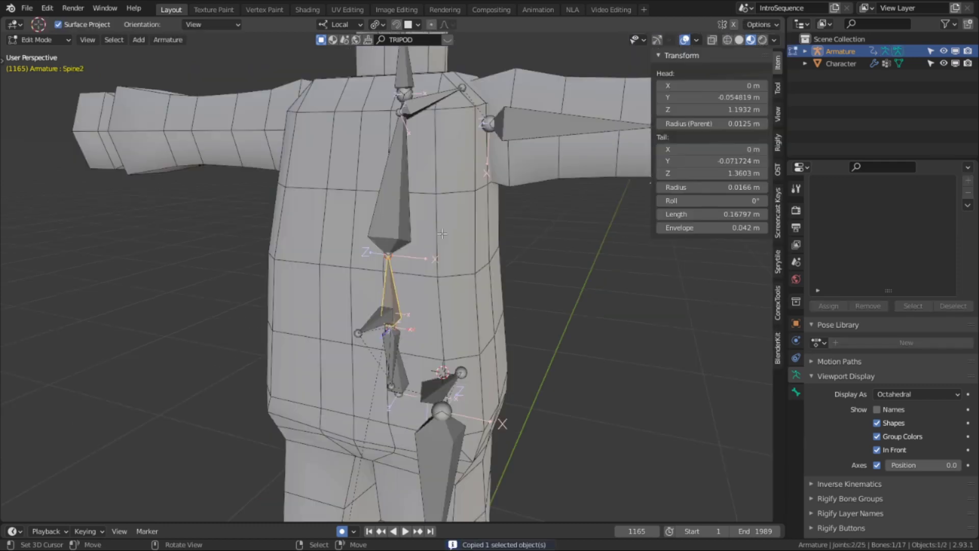
pyautogui.click(390, 204)
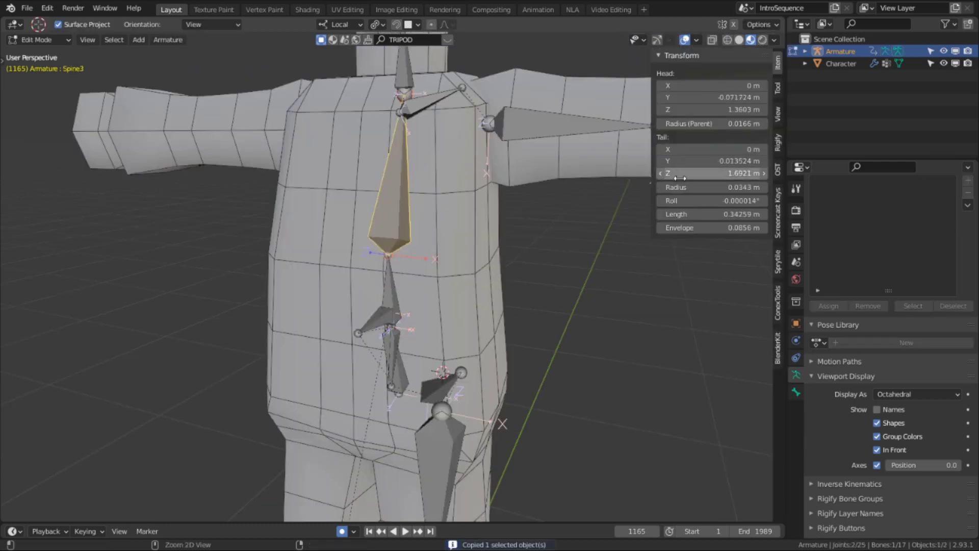
pyautogui.press('BackSpace')
pyautogui.keyDown('shift'); pyautogui.moveTo(430, 119); pyautogui.dragTo(426, 167, button='middle'); pyautogui.keyUp('shift')
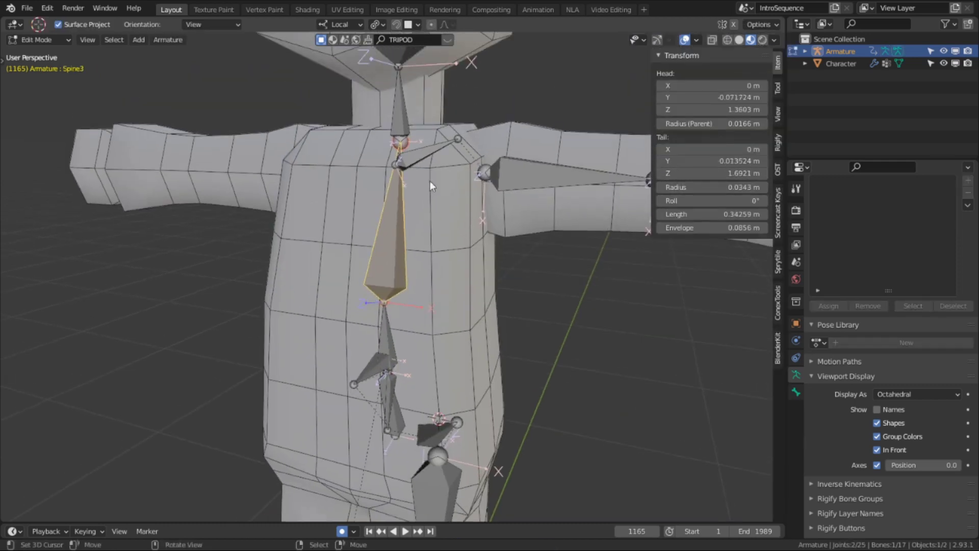
pyautogui.click(407, 123)
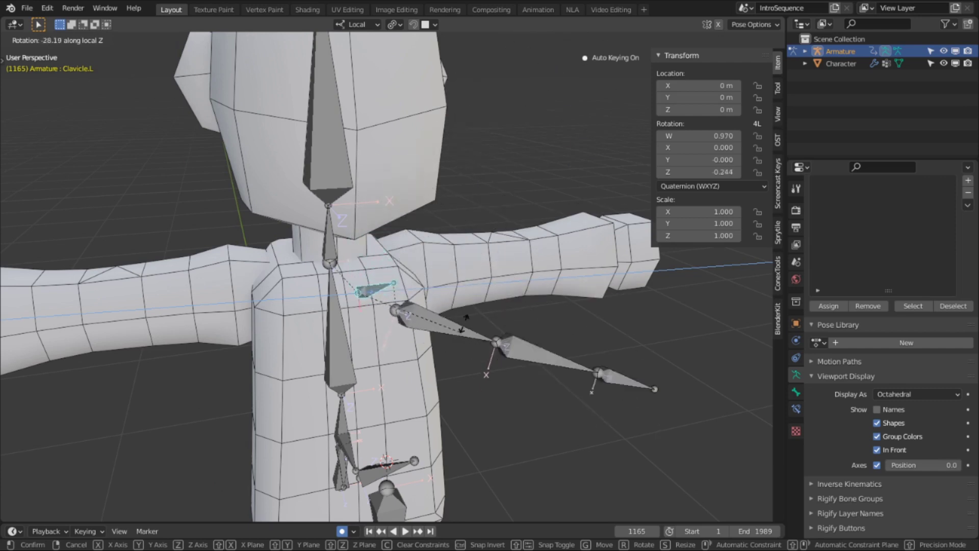
# Try rotating the left clavicle bone about its local Z and X axes in Pose Mode.
pyautogui.press('Escape')
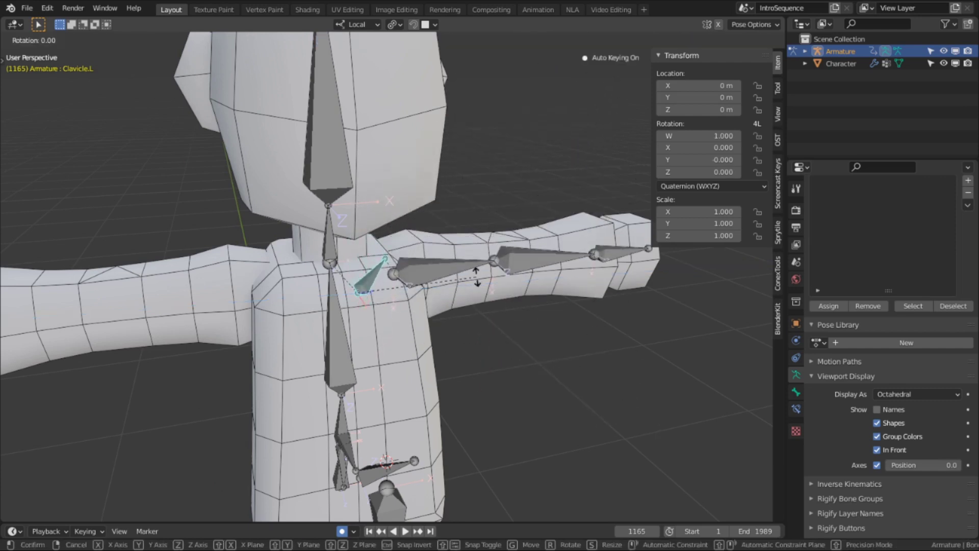
pyautogui.moveTo(486, 277); pyautogui.dragTo(473, 259, button='middle')
pyautogui.press('r')
pyautogui.press('x')
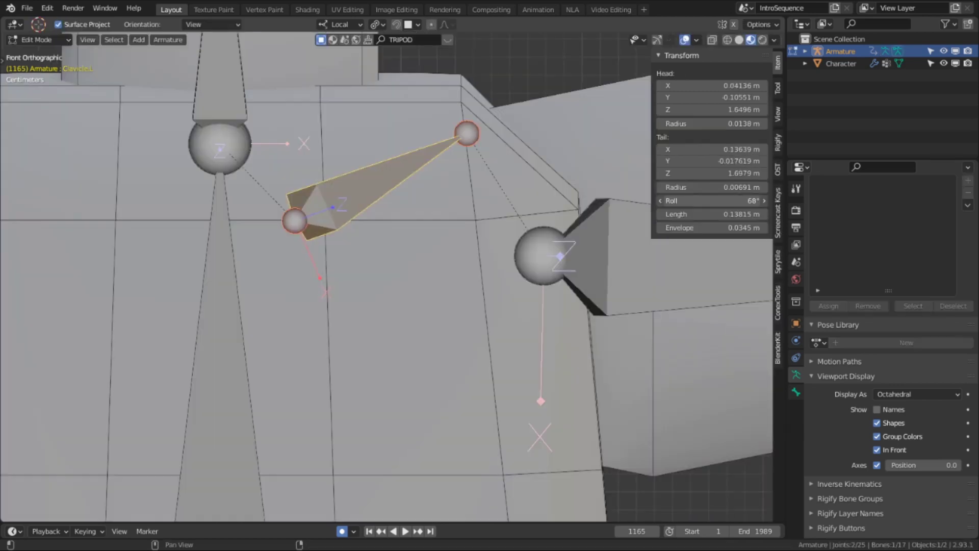
# Adjust the Clavicle.L bone's roll in Edit Mode and test its rotation about the local X axis in Pose Mode.
pyautogui.moveTo(712, 201); pyautogui.dragTo(668, 201)
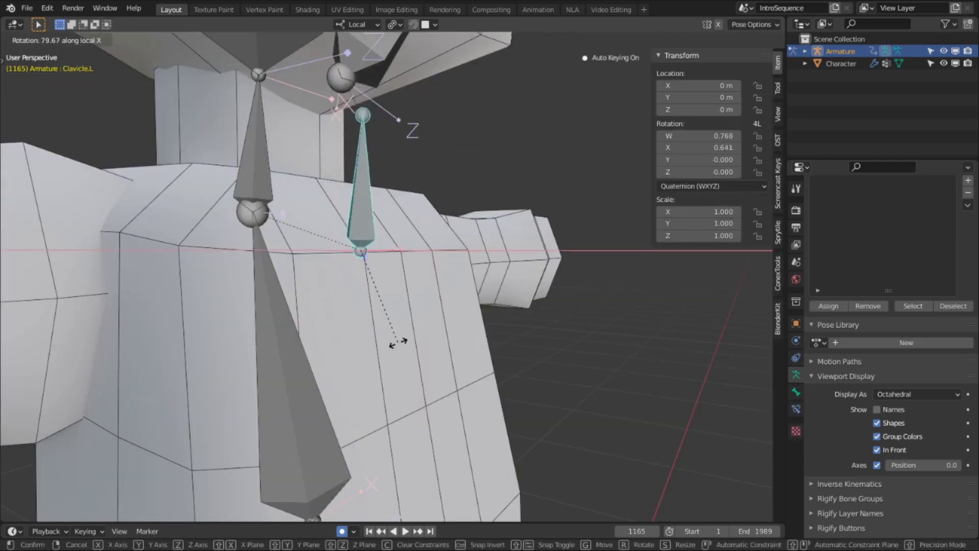
pyautogui.press('Escape')
pyautogui.moveTo(499, 228); pyautogui.dragTo(439, 228, button='middle')
pyautogui.scroll(-3, 439, 228)
pyautogui.press('r')
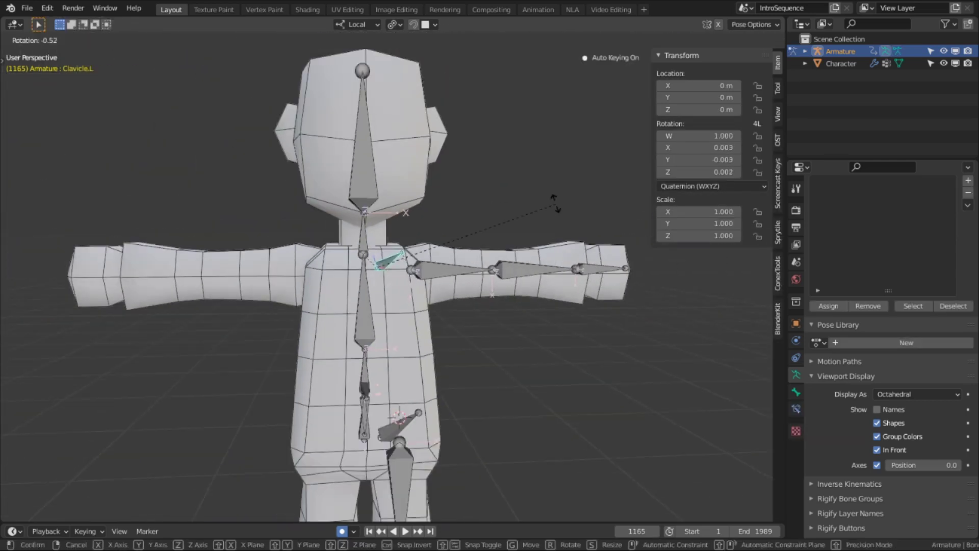
pyautogui.press('x')
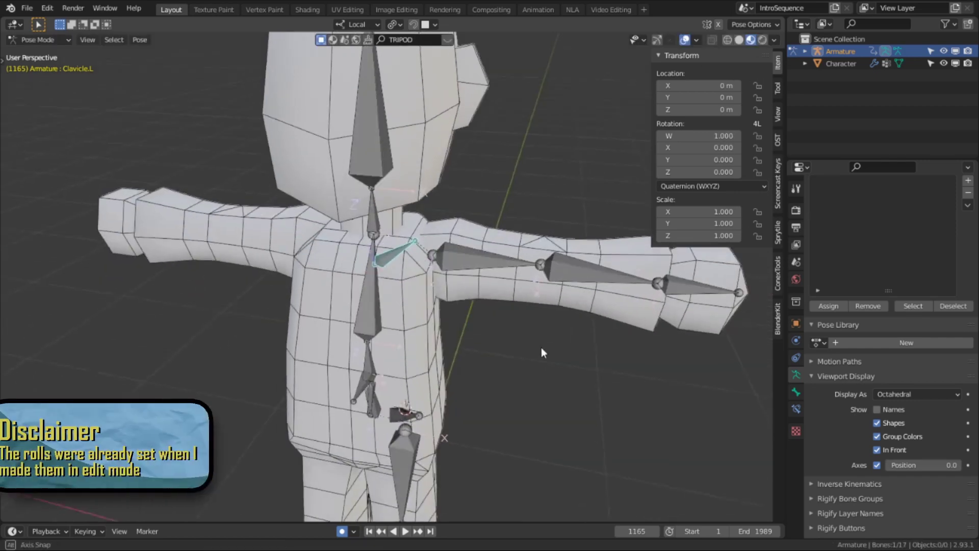
# Set the UpperArm.L bone's roll to 90° in Edit Mode.
pyautogui.scroll(4, 541, 349)
pyautogui.keyDown('shift'); pyautogui.moveTo(535, 286); pyautogui.dragTo(451, 285, button='middle'); pyautogui.keyUp('shift')
pyautogui.click(443, 249)
pyautogui.press('Tab')
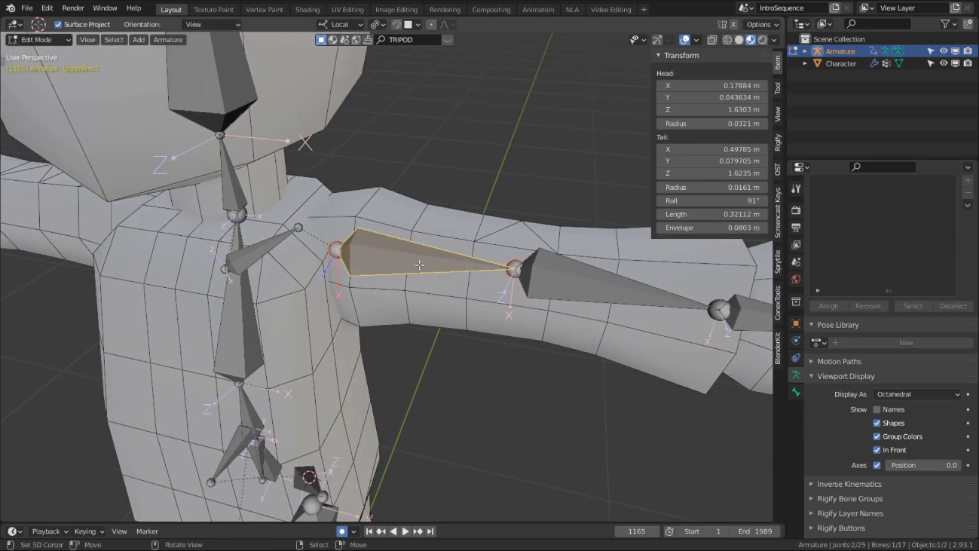
pyautogui.click(638, 273)
pyautogui.click(485, 262)
pyautogui.click(728, 203)
pyautogui.write('90')
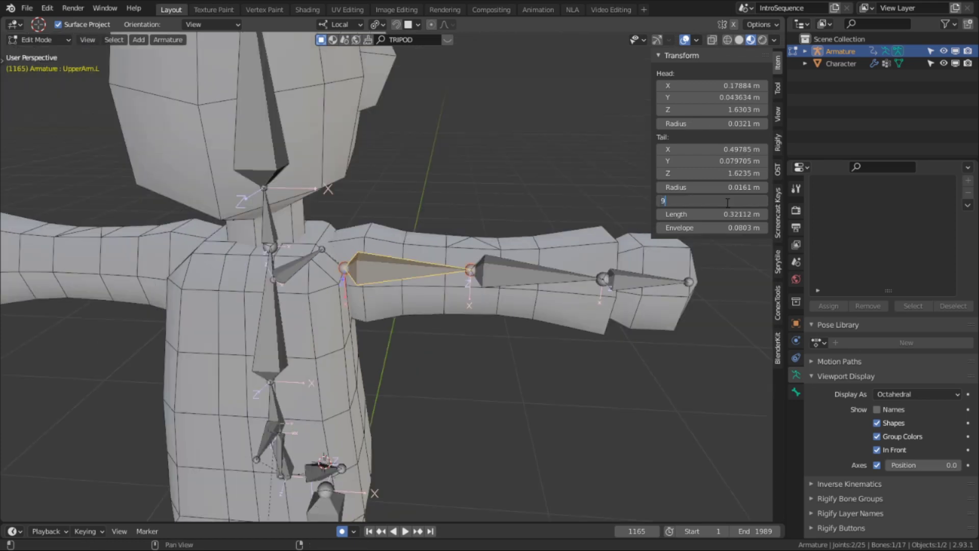
# Try rotating the left upper arm bone about its local X axis in Pose Mode.
pyautogui.press('r')
pyautogui.press('x')
pyautogui.press('x')
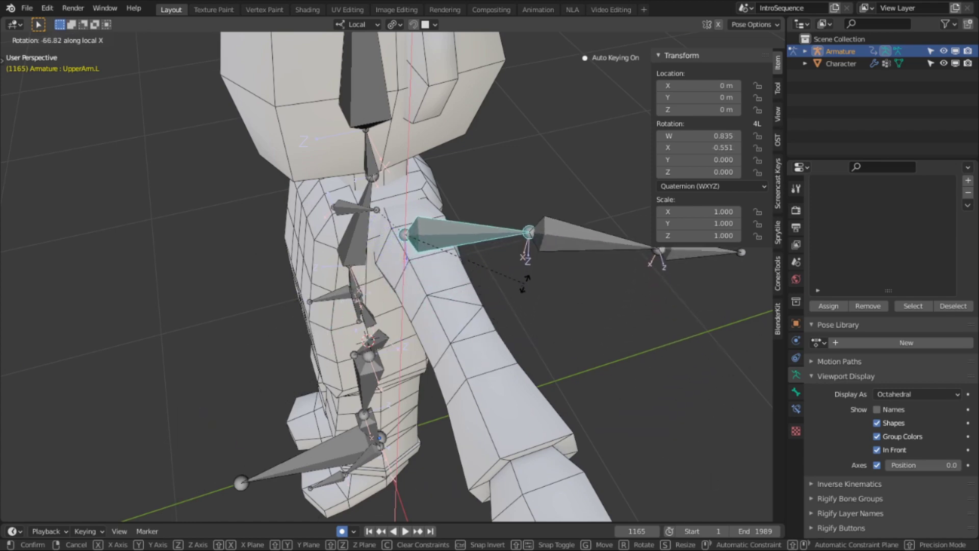
pyautogui.rightClick(302, 376)
pyautogui.moveTo(415, 354); pyautogui.dragTo(500, 312, button='middle')
pyautogui.moveTo(500, 312); pyautogui.dragTo(510, 309, button='middle')
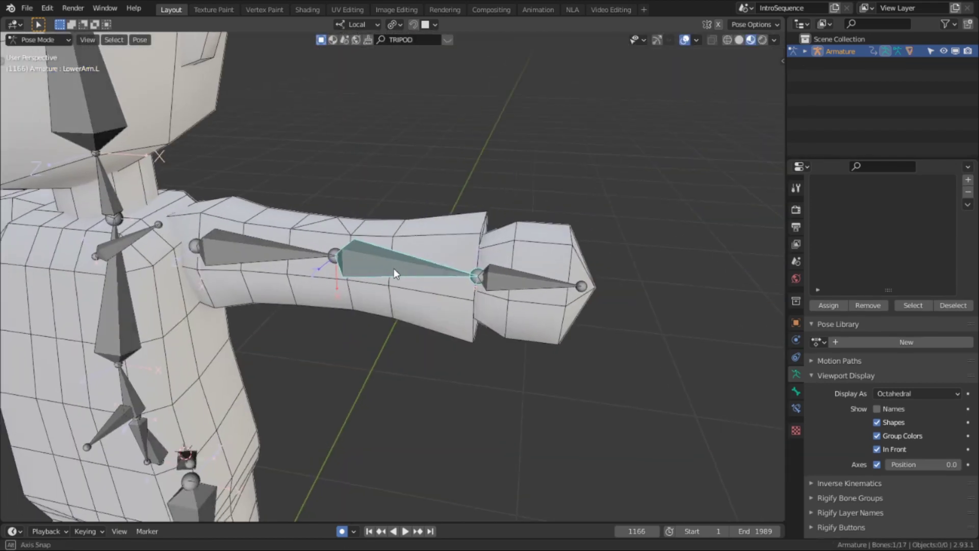
# Try rotating the left lower arm bone about its local X axis and the left hand bone freely.
pyautogui.moveTo(394, 270); pyautogui.dragTo(383, 270, button='middle')
pyautogui.press('r')
pyautogui.press('x')
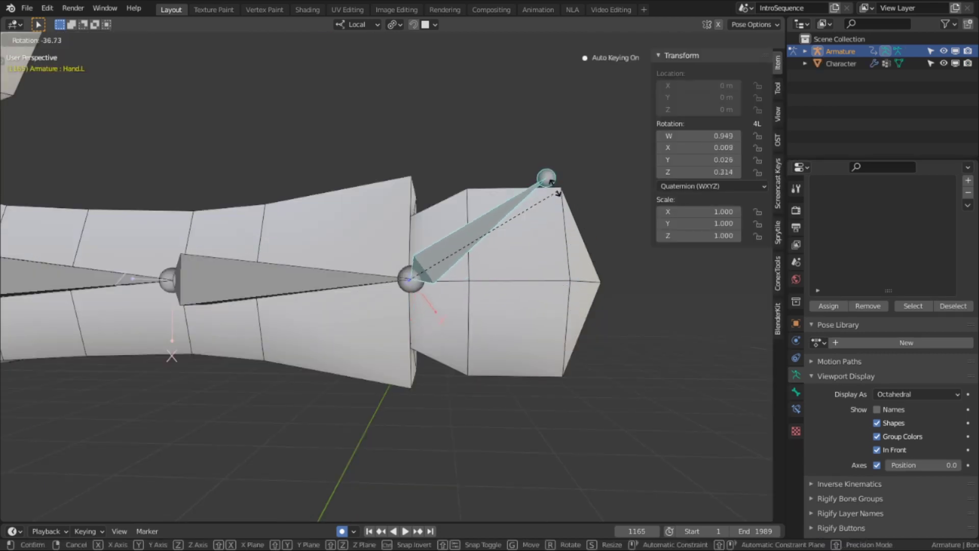
pyautogui.press('Escape')
pyautogui.moveTo(521, 203); pyautogui.dragTo(579, 257, button='middle')
pyautogui.press('r')
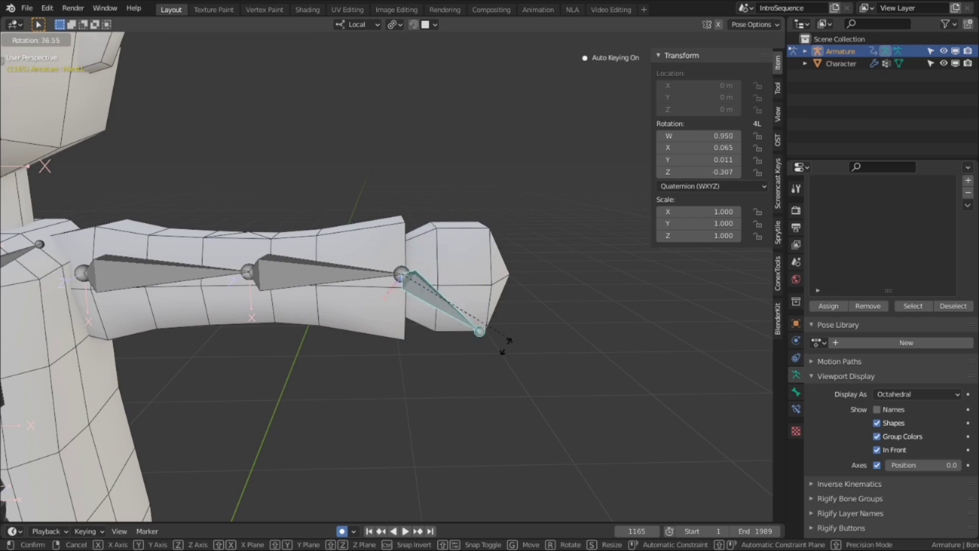
pyautogui.press('Escape')
# Adjust the Hand.L bone's roll value in Edit Mode and test its rotation about the local X axis in Pose Mode.
pyautogui.press('Tab')
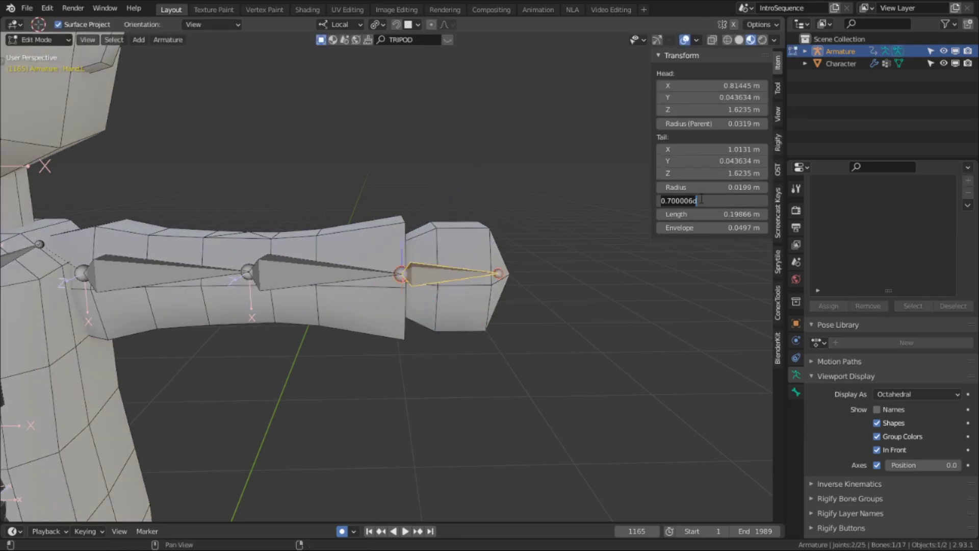
pyautogui.press('Tab')
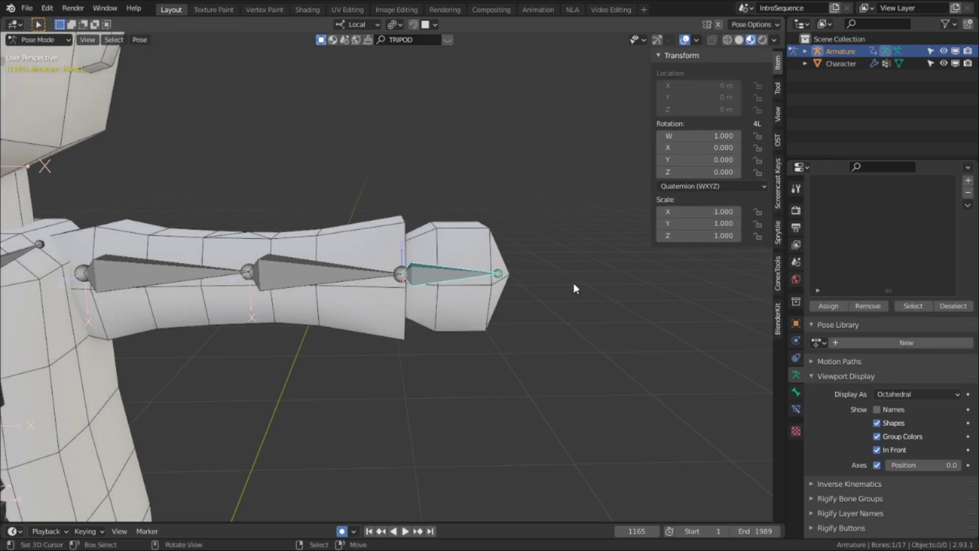
pyautogui.press('r')
pyautogui.press('x')
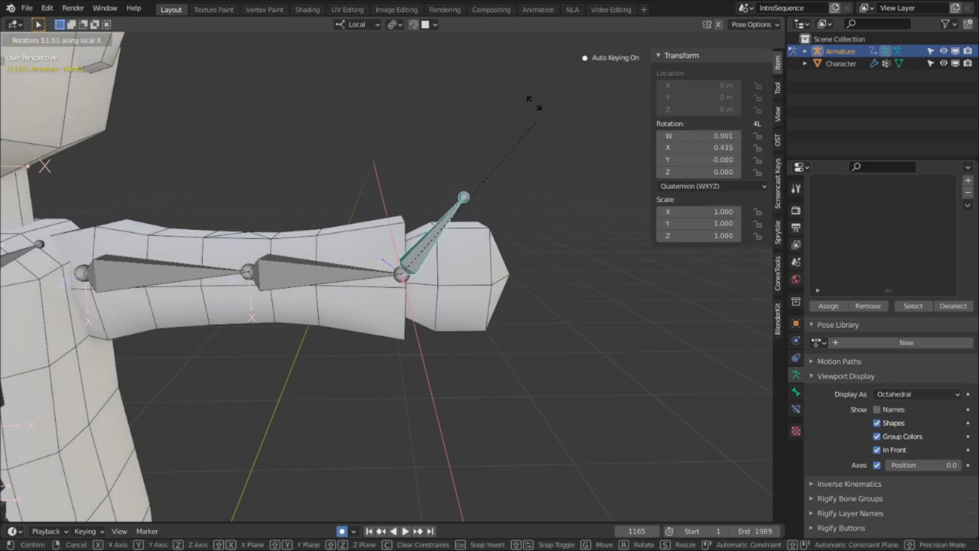
pyautogui.rightClick(529, 414)
# Try rotating the left upper leg bone about its local X axis in Pose Mode.
pyautogui.keyDown('shift'); pyautogui.moveTo(440, 421); pyautogui.dragTo(706, 213, button='middle'); pyautogui.keyUp('shift')
pyautogui.keyDown('shift'); pyautogui.moveTo(486, 384); pyautogui.dragTo(525, 299, button='middle'); pyautogui.keyUp('shift')
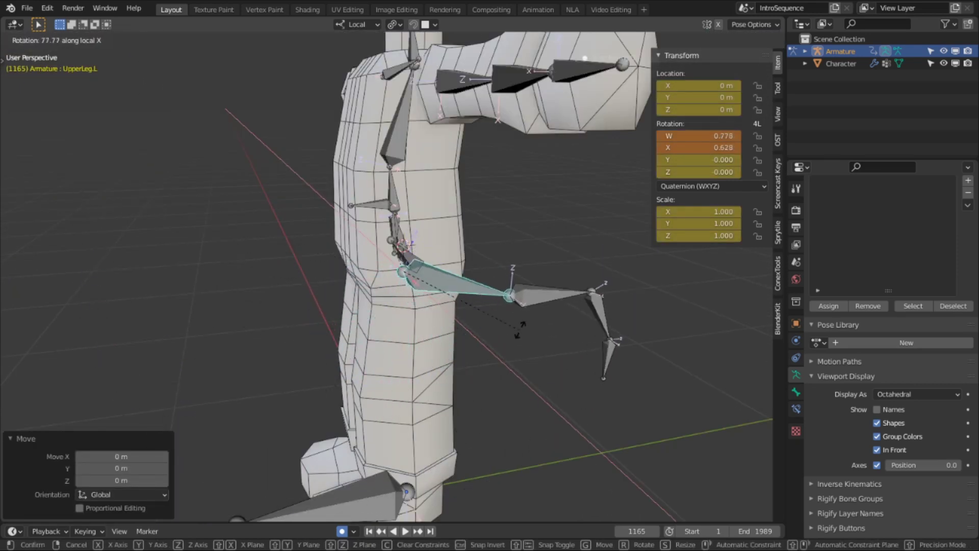
pyautogui.press('Escape')
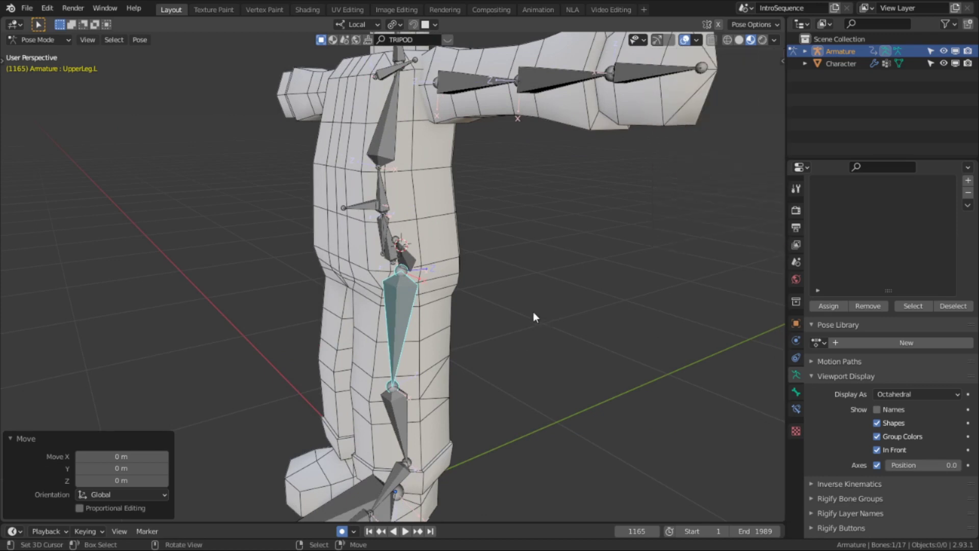
# Check the roll values and axis directions of the left leg and foot bones in Edit Mode.
pyautogui.press('Tab')
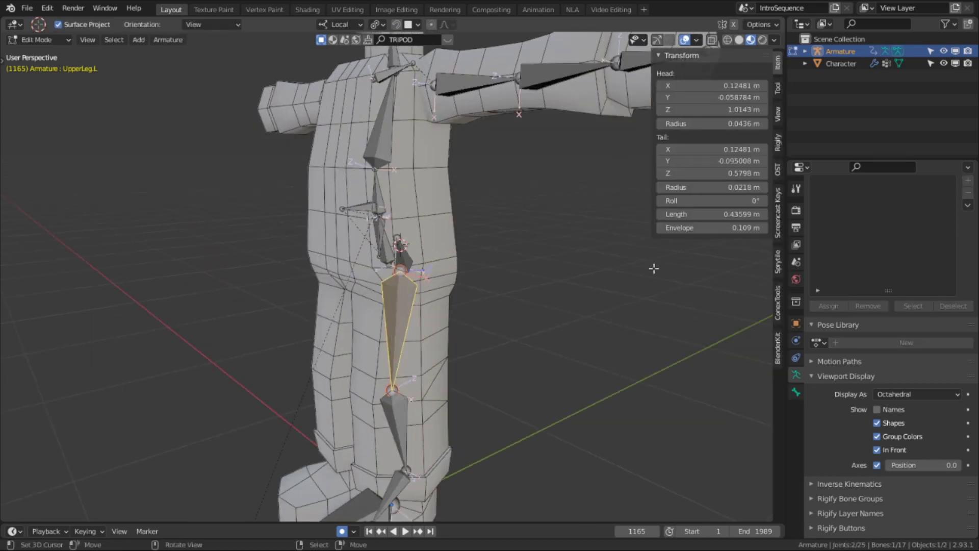
pyautogui.keyDown('shift'); pyautogui.moveTo(445, 338); pyautogui.dragTo(463, 277, button='middle'); pyautogui.keyUp('shift')
pyautogui.scroll(1, 377, 381)
pyautogui.click(406, 389)
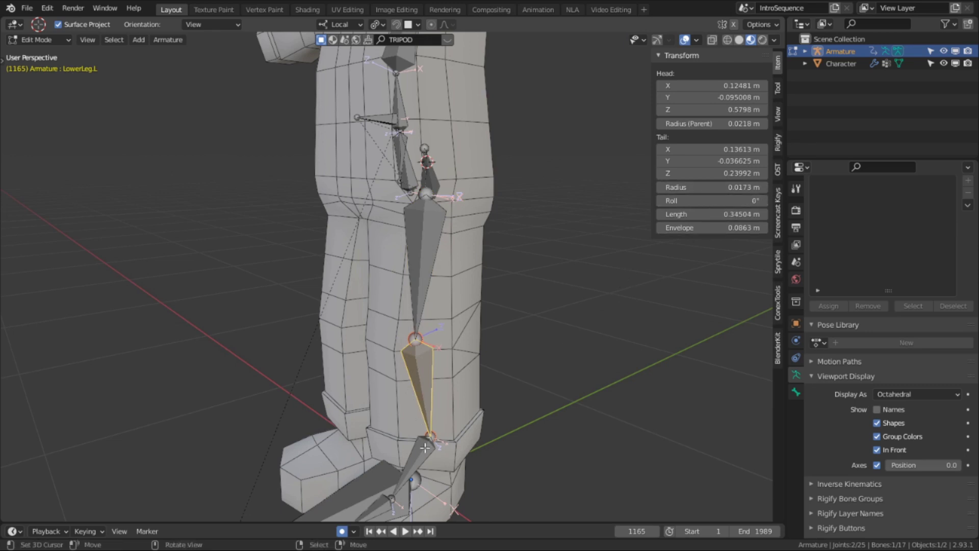
pyautogui.keyDown('shift'); pyautogui.moveTo(518, 398); pyautogui.dragTo(517, 361, button='middle'); pyautogui.keyUp('shift')
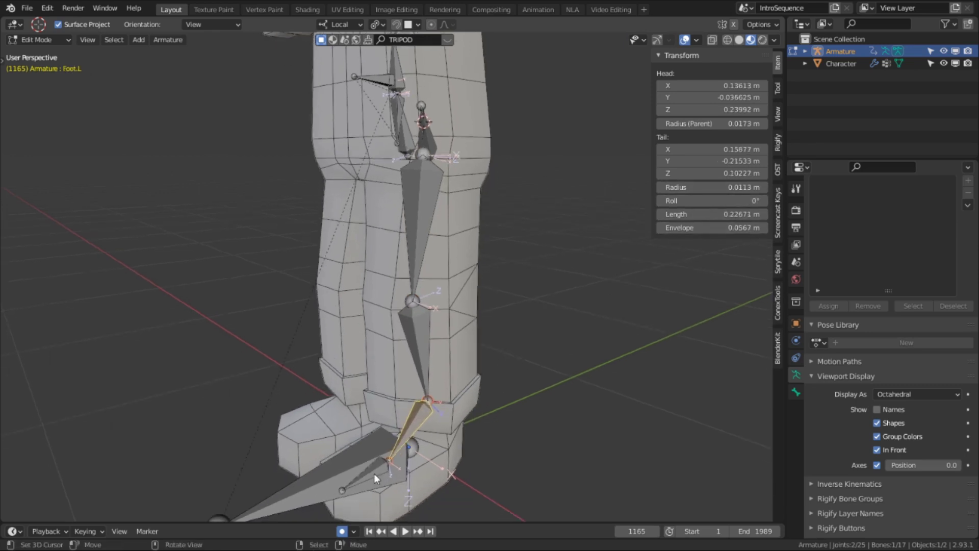
pyautogui.click(386, 453)
pyautogui.click(394, 458)
pyautogui.moveTo(393, 458); pyautogui.dragTo(467, 423, button='middle')
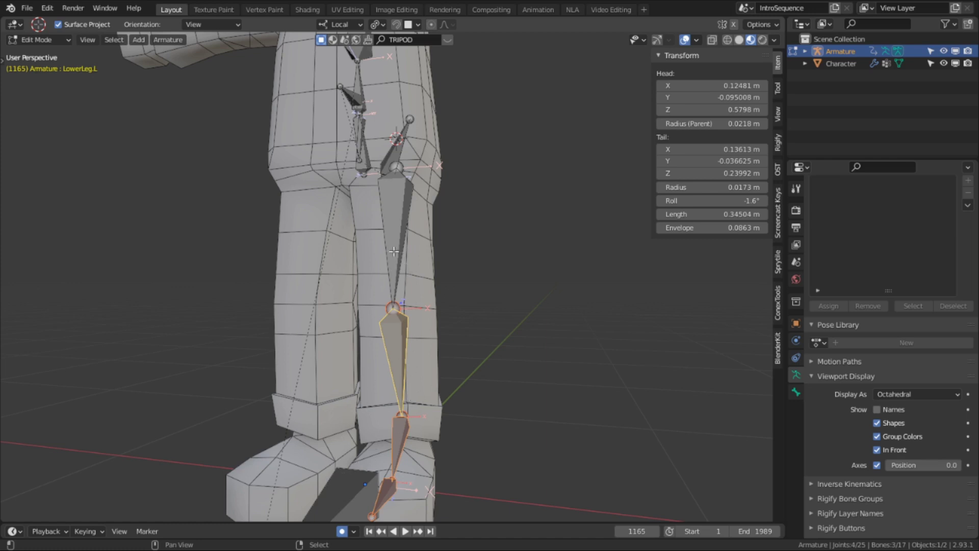
# Recalculate the roll of the left leg and foot bones to match the active UpperLeg.L bone, and return to Pose Mode.
pyautogui.hotkey('shift', 'n')
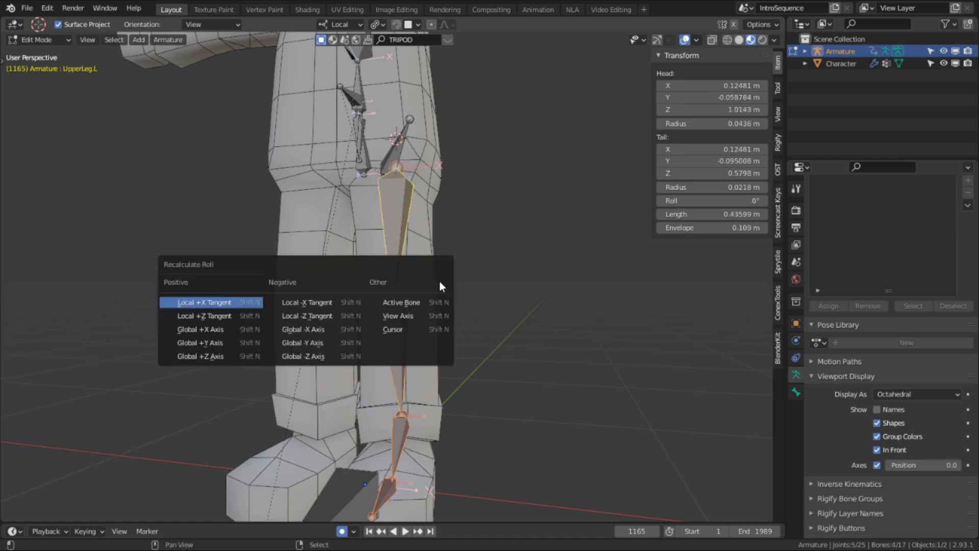
pyautogui.click(416, 303)
pyautogui.moveTo(416, 306); pyautogui.dragTo(406, 330, button='middle')
pyautogui.hotkey('ctrl', 'Tab')
# Try rotating the left foot bone about its local X axis in Pose Mode.
pyautogui.click(403, 398)
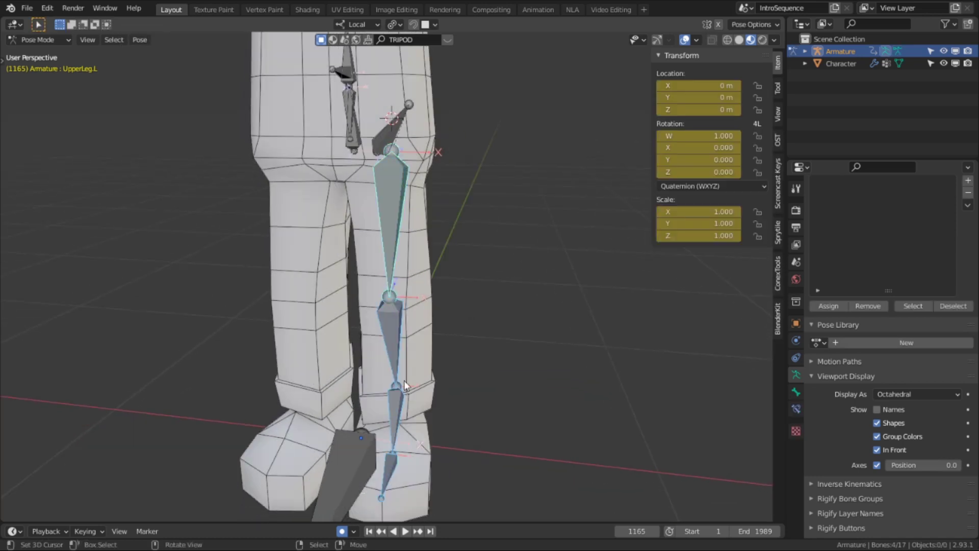
pyautogui.press('r')
pyautogui.press('x')
pyautogui.press('x')
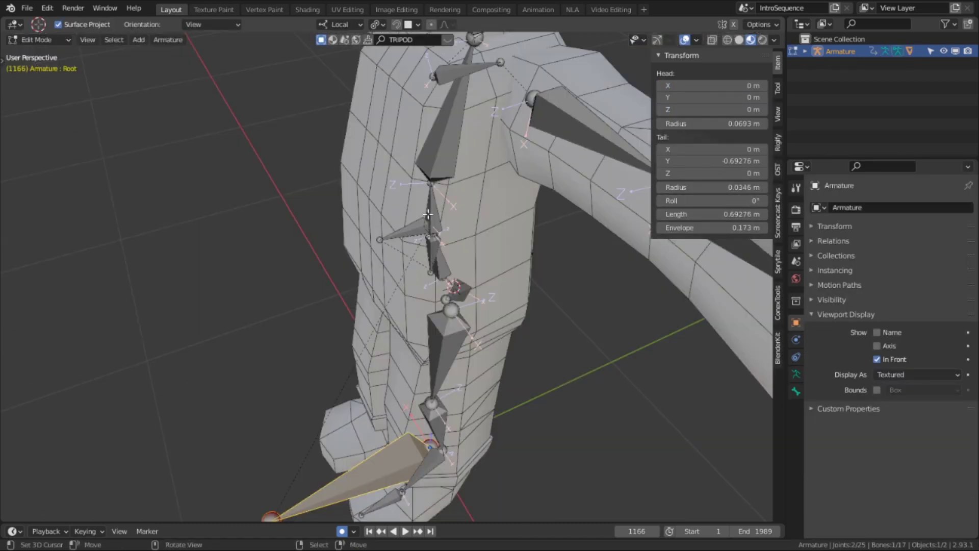
pyautogui.click(409, 225)
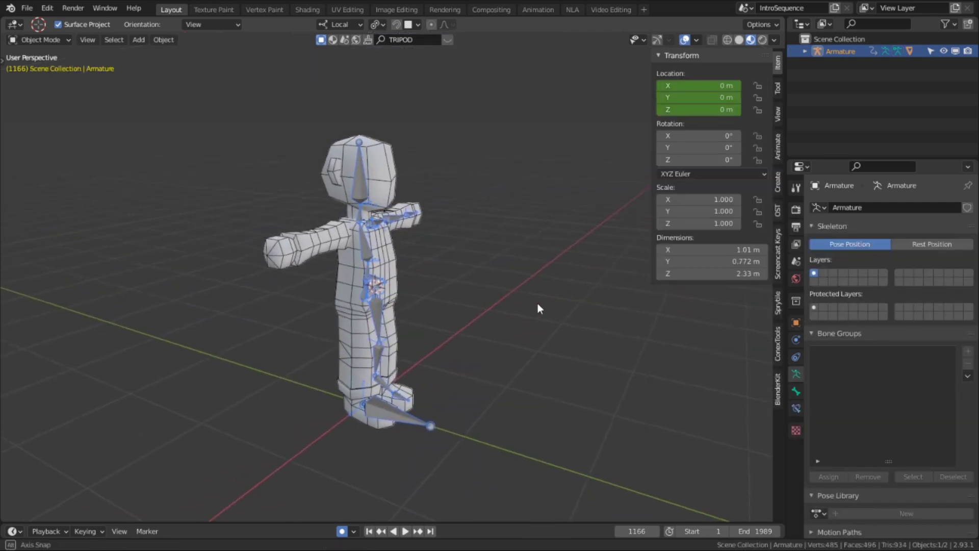
pyautogui.moveTo(537, 304); pyautogui.dragTo(412, 308, button='middle')
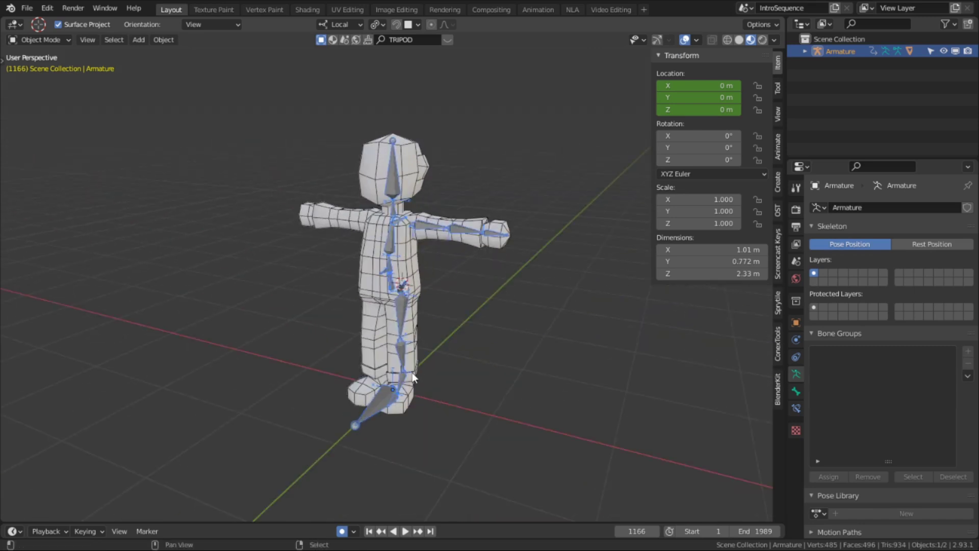
# Select all bones in Edit Mode and symmetrize the armature to mirror the left arm and leg bones onto the right side.
pyautogui.moveTo(413, 374); pyautogui.dragTo(454, 326, button='middle')
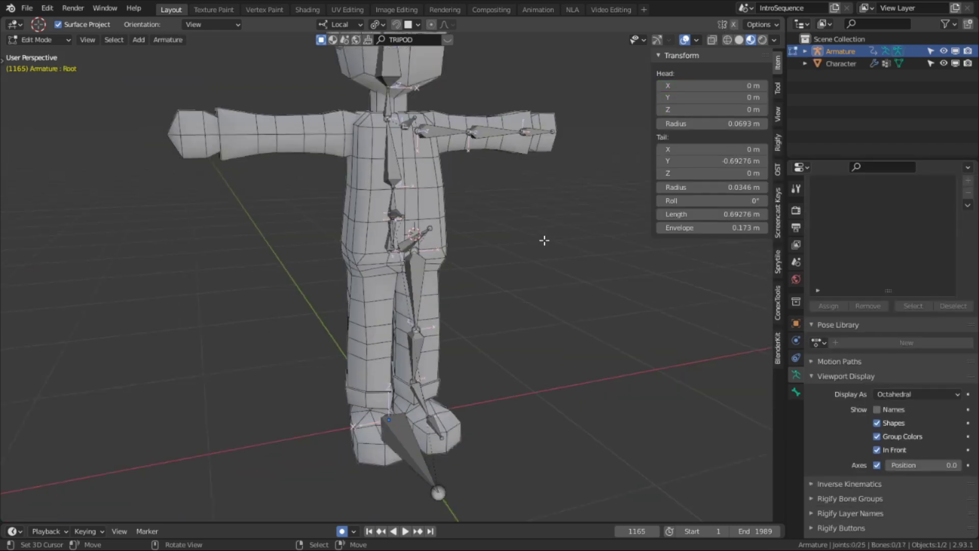
pyautogui.moveTo(490, 265); pyautogui.dragTo(512, 257, button='middle')
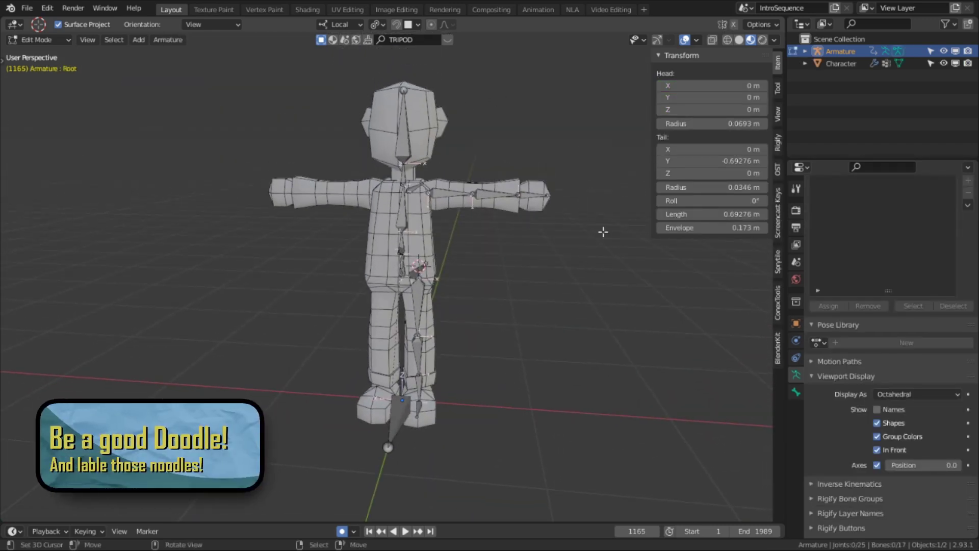
pyautogui.press('a')
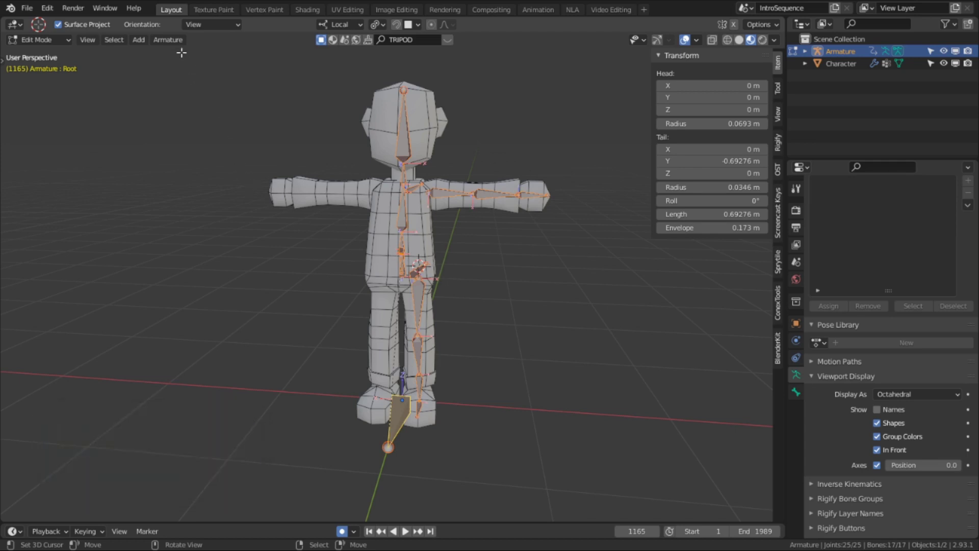
pyautogui.click(167, 39)
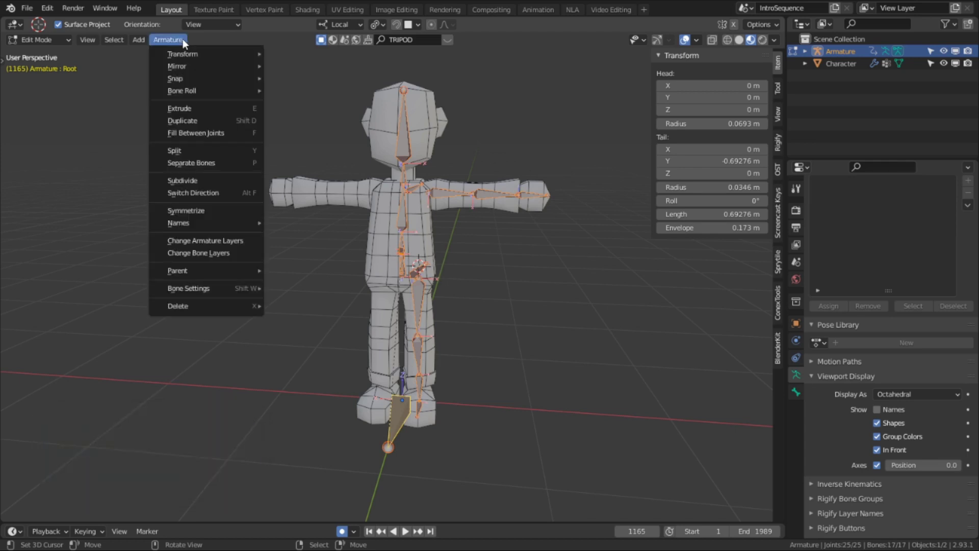
pyautogui.click(202, 211)
pyautogui.scroll(4, 299, 210)
pyautogui.moveTo(324, 210); pyautogui.dragTo(451, 211, button='middle')
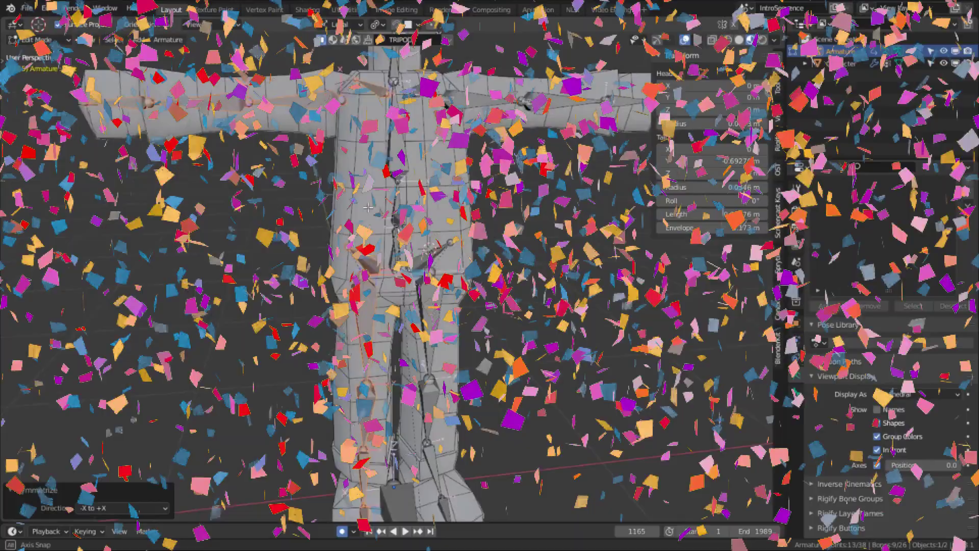
pyautogui.scroll(-5, 399, 195)
# Parent the character mesh to the armature with automatic weights.
pyautogui.hotkey('ctrl', 'p')
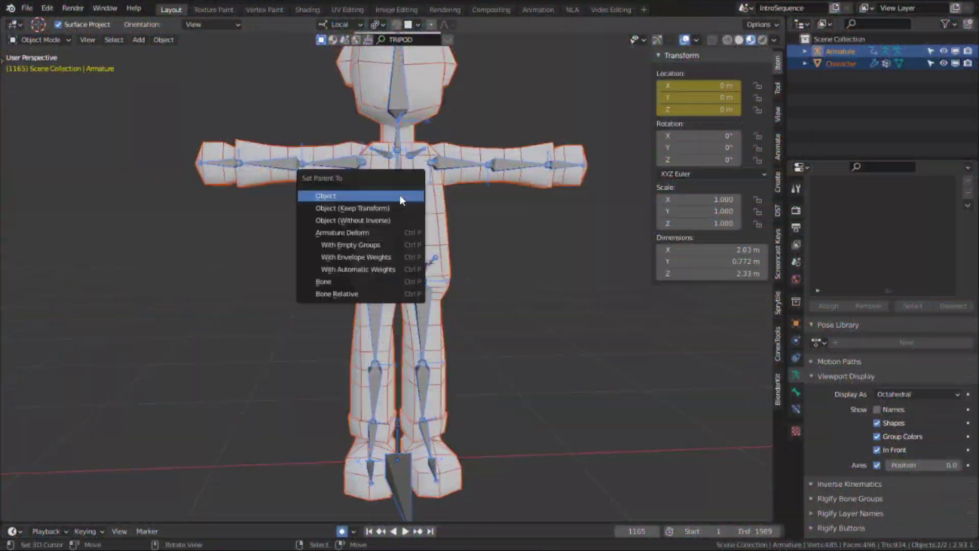
pyautogui.press('Up')
pyautogui.press('Up')
pyautogui.press('Up')
pyautogui.press('Return')
pyautogui.scroll(2, 400, 195)
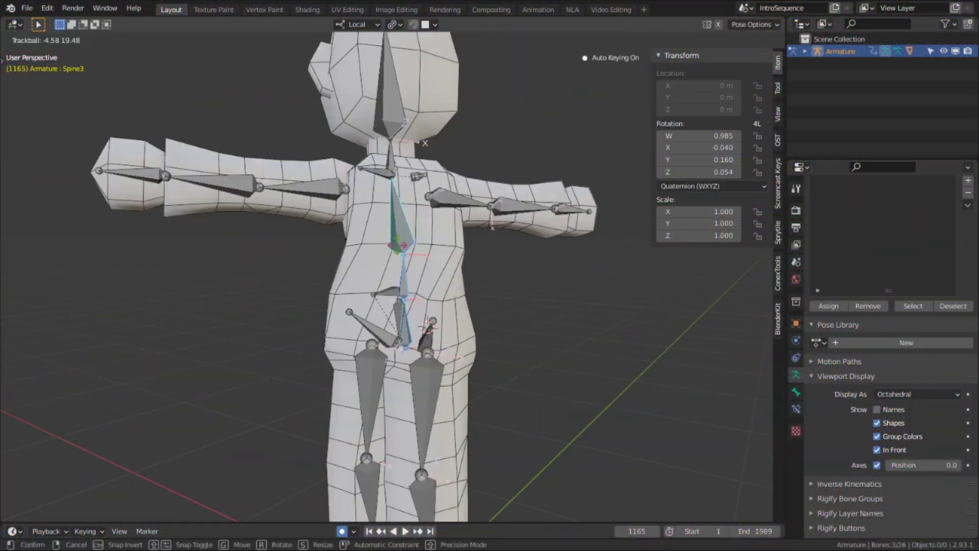
# Pose the spine bones with a trackball rotation, and trackball-rotate the right clavicle bone by about 34° and -18°.
pyautogui.click(433, 250)
pyautogui.scroll(-2, 432, 250)
pyautogui.moveTo(433, 250); pyautogui.dragTo(467, 193, button='middle')
pyautogui.rightClick(364, 198)
pyautogui.press('r')
pyautogui.press('r')
pyautogui.click(365, 216)
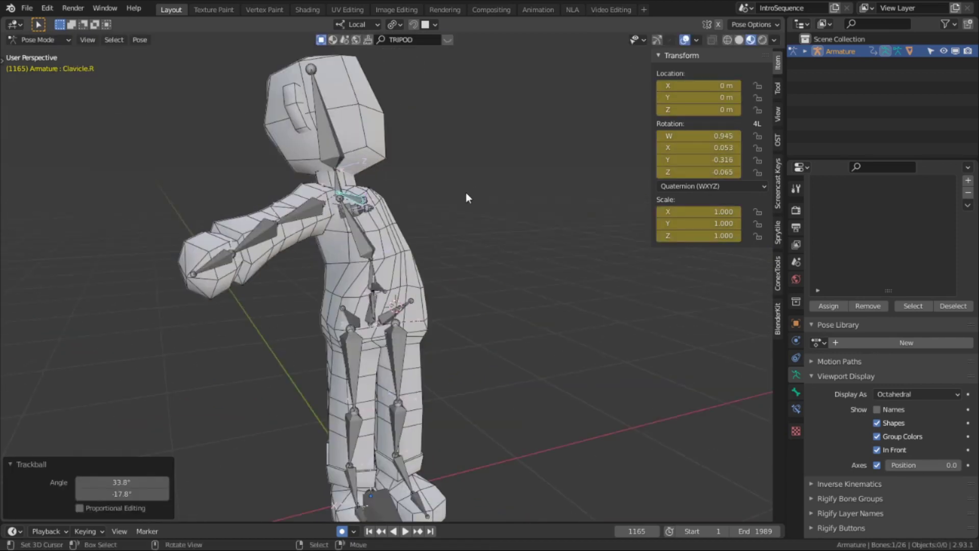
# Select the right upper arm, lower arm and hand bones and trackball-rotate them about 38° and 67° to lower the arm.
pyautogui.rightClick(297, 210)
pyautogui.moveTo(297, 210); pyautogui.dragTo(271, 226, button='middle')
pyautogui.keyDown('shift'); pyautogui.rightClick(271, 225); pyautogui.keyUp('shift')
pyautogui.keyDown('shift'); pyautogui.rightClick(223, 250); pyautogui.keyUp('shift')
pyautogui.moveTo(223, 249); pyautogui.dragTo(243, 237, button='middle')
pyautogui.press('r')
pyautogui.press('r')
pyautogui.click(326, 273)
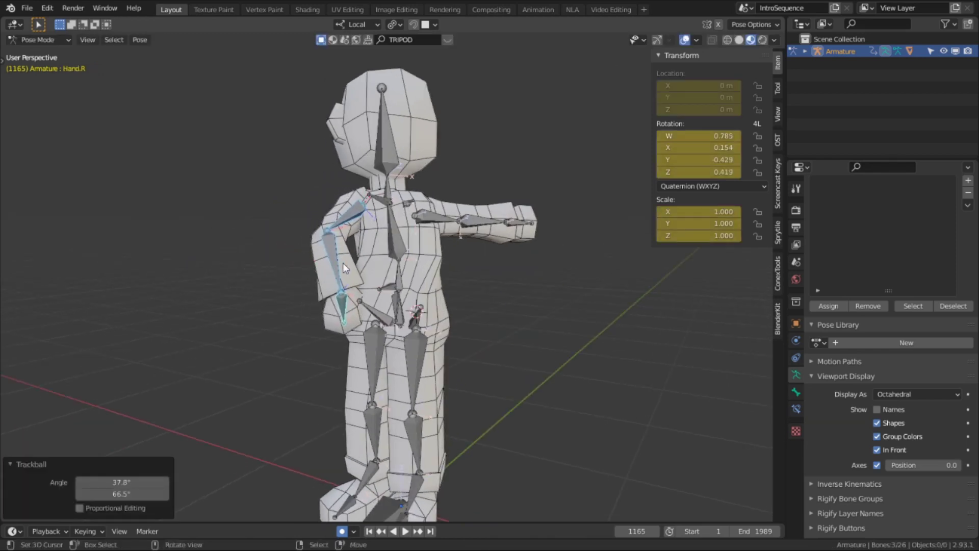
# Select the left upper arm, lower arm and hand bones and bend the arm with a trackball rotation.
pyautogui.moveTo(326, 274); pyautogui.dragTo(292, 271, button='middle')
pyautogui.rightClick(478, 211)
pyautogui.keyDown('shift'); pyautogui.rightClick(527, 210); pyautogui.keyUp('shift')
pyautogui.keyDown('shift'); pyautogui.rightClick(592, 214); pyautogui.keyUp('shift')
pyautogui.press('r')
pyautogui.press('r')
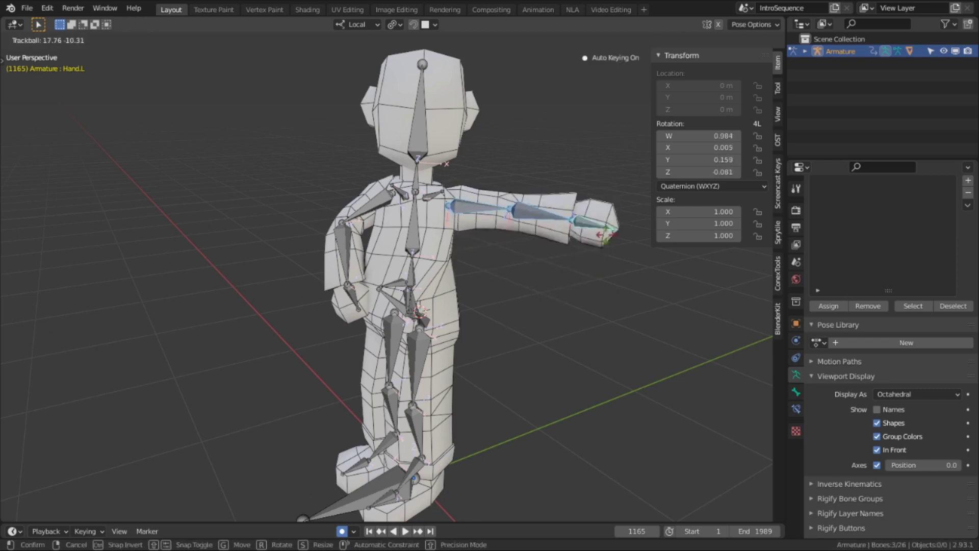
pyautogui.press('r')
pyautogui.click(537, 333)
pyautogui.moveTo(537, 332); pyautogui.dragTo(469, 292, button='middle')
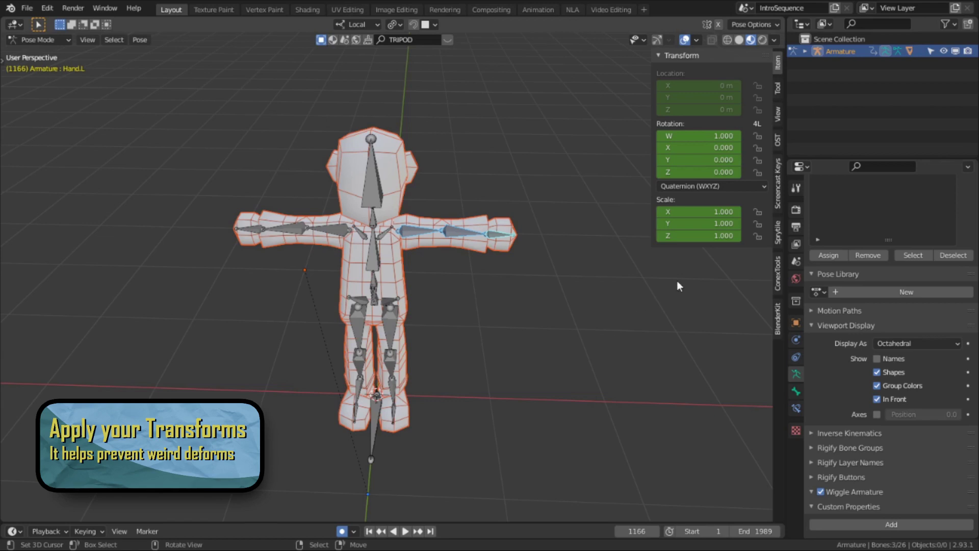
# Apply all transforms to both the armature and the character mesh in Object Mode.
pyautogui.moveTo(677, 281); pyautogui.dragTo(437, 350, button='middle')
pyautogui.press('r')
pyautogui.press('z')
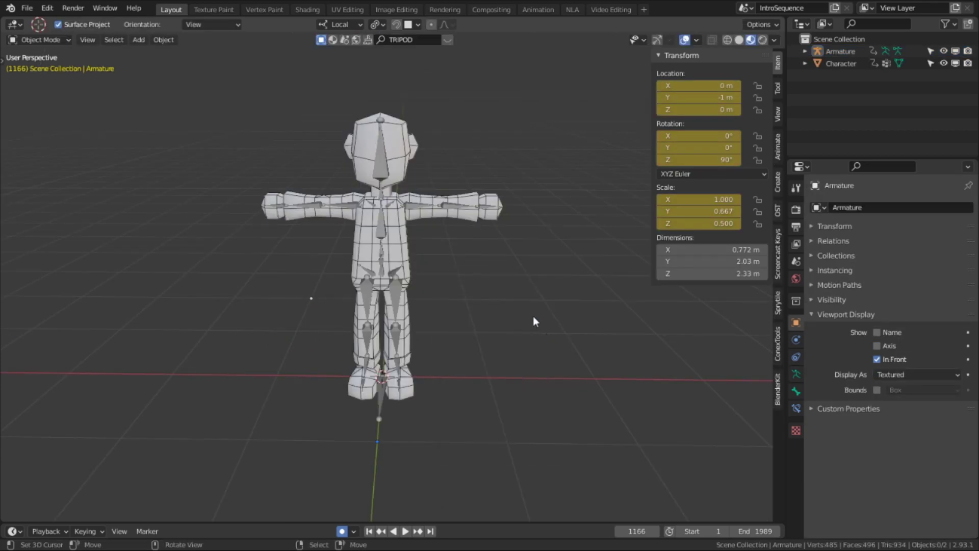
pyautogui.press('a')
pyautogui.hotkey('ctrl', 'a')
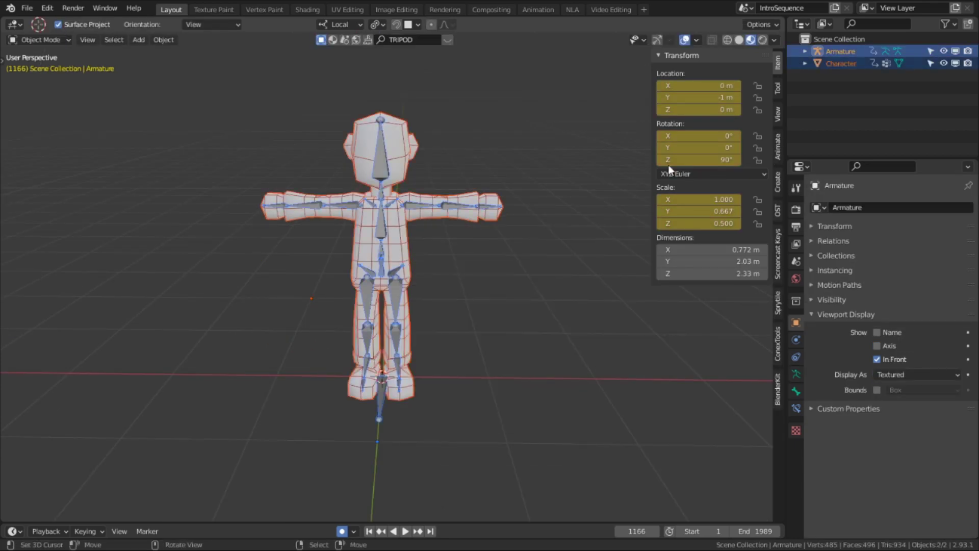
pyautogui.hotkey('ctrl', 'a')
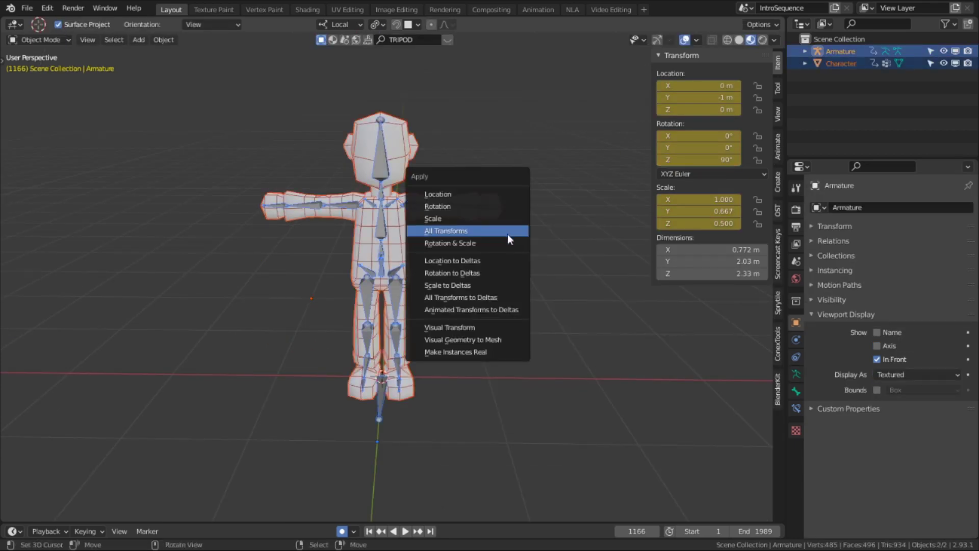
pyautogui.click(507, 234)
pyautogui.moveTo(501, 234)
pyautogui.mouseDown(button='middle')
pyautogui.moveTo(477, 235)
pyautogui.moveTo(509, 238)
pyautogui.mouseUp(button='middle')
pyautogui.scroll(2, 480, 253)
pyautogui.scroll(1, 481, 254)
# Parent the character mesh to the armature with automatic weights and switch to Pose Mode.
pyautogui.rightClick(397, 213)
pyautogui.keyDown('shift'); pyautogui.rightClick(373, 203); pyautogui.keyUp('shift')
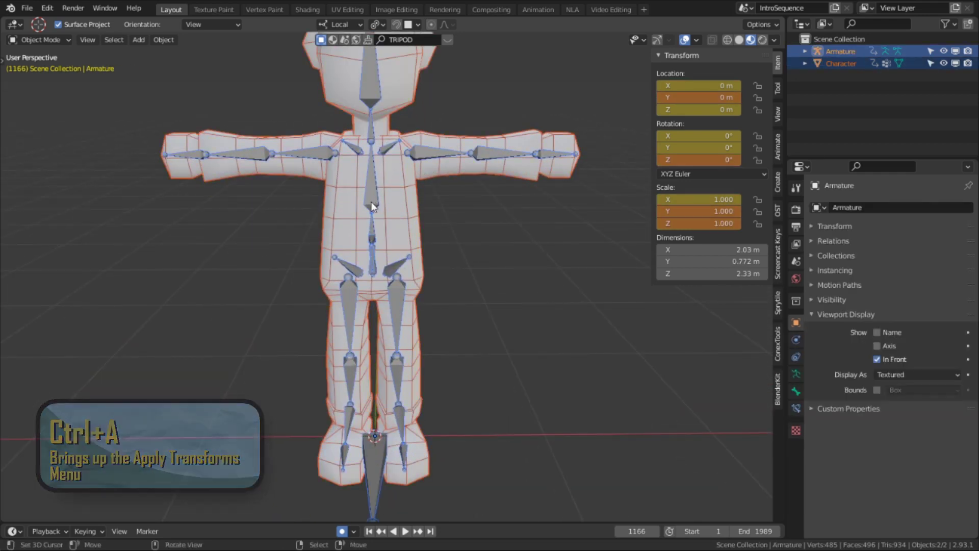
pyautogui.hotkey('ctrl', 'p')
pyautogui.click(370, 201)
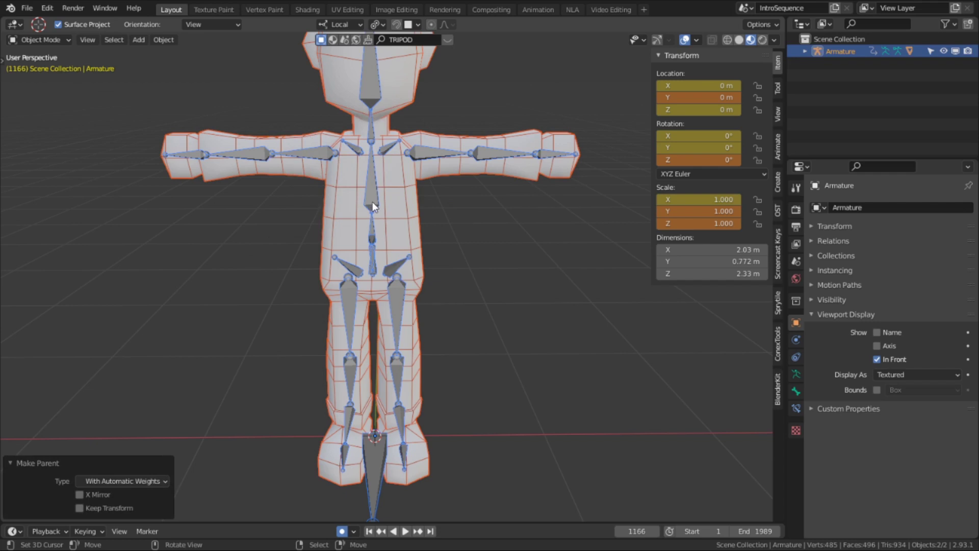
pyautogui.hotkey('ctrl', 'Tab')
pyautogui.press('r')
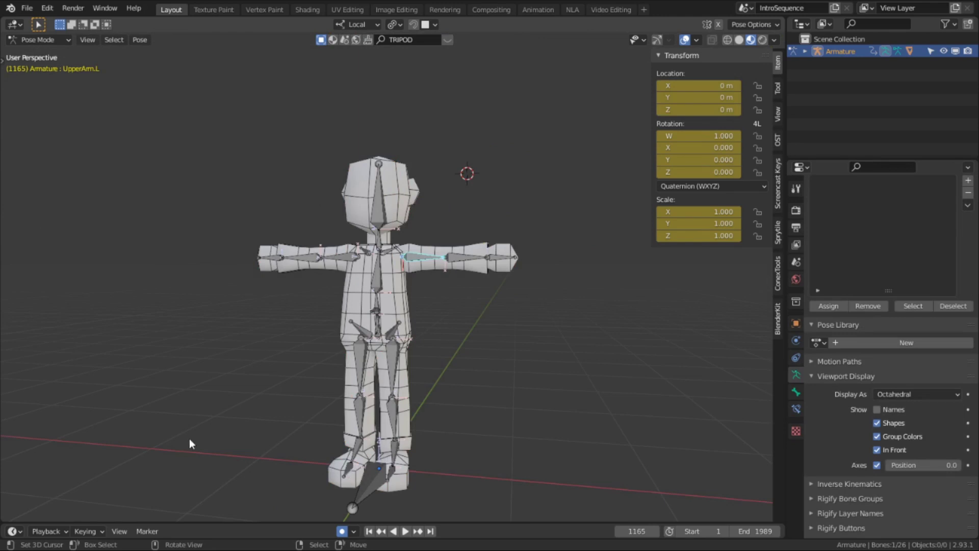
# Try rotating the left upper arm bone in Pose Mode to test how the mesh deforms.
pyautogui.scroll(3, 479, 341)
pyautogui.moveTo(480, 340); pyautogui.dragTo(527, 308, button='middle')
pyautogui.scroll(-2, 528, 307)
pyautogui.moveTo(472, 263); pyautogui.dragTo(459, 280, button='middle')
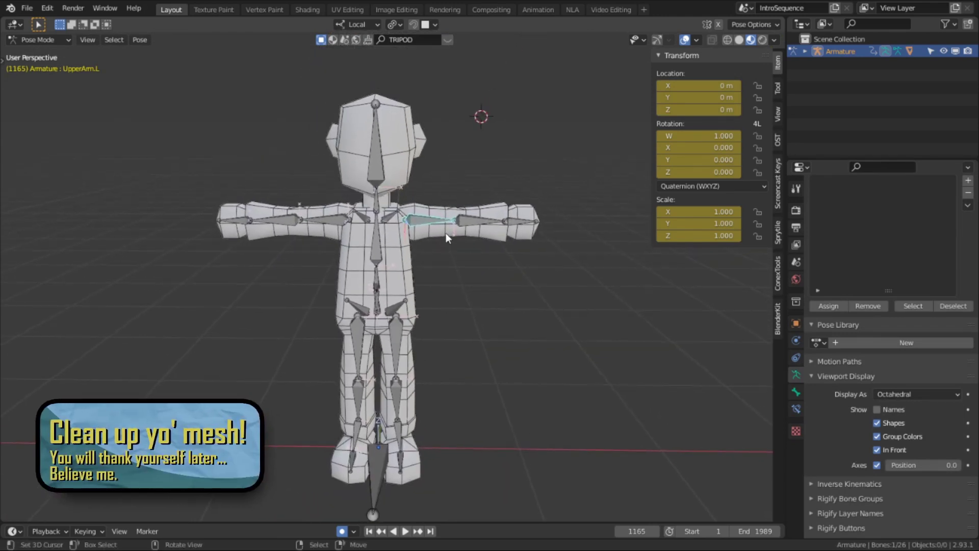
pyautogui.press('r')
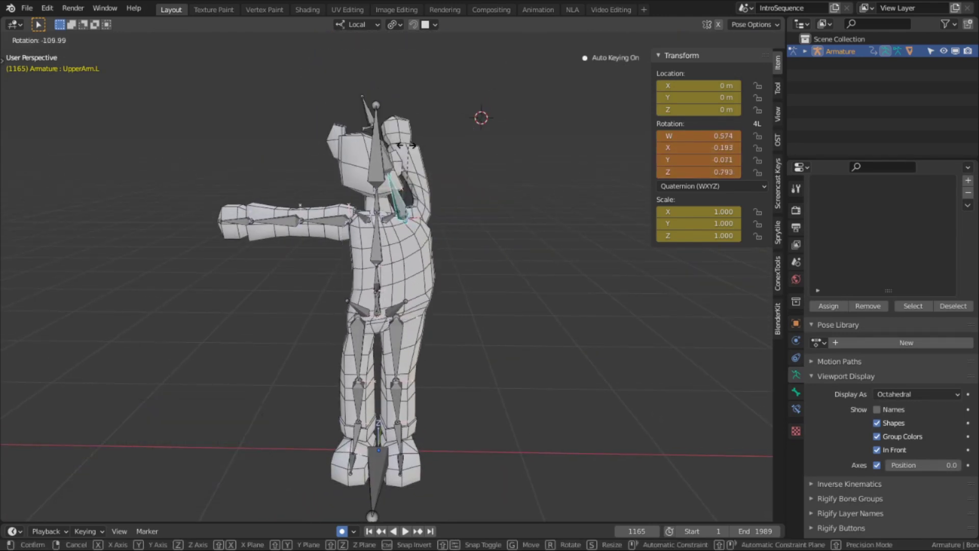
pyautogui.rightClick(433, 221)
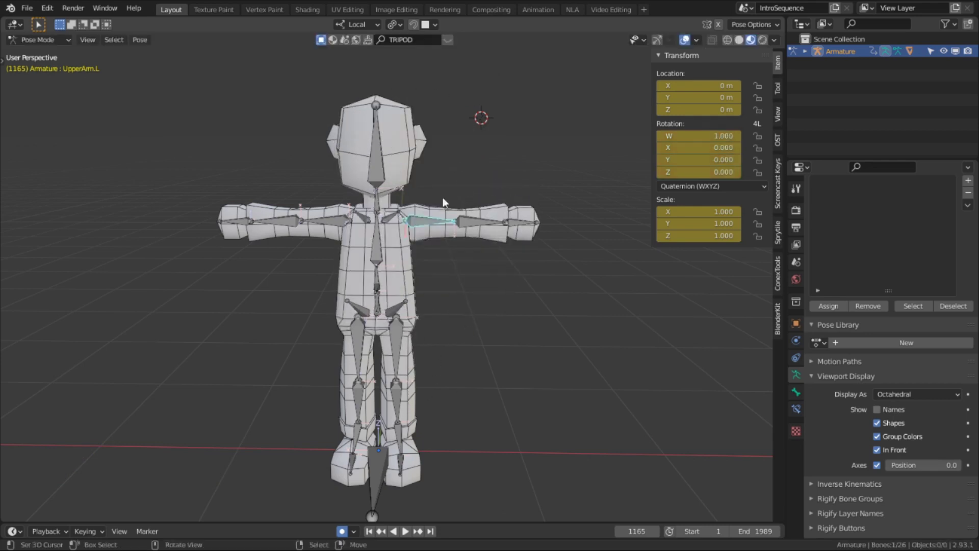
pyautogui.press('r')
pyautogui.press('r')
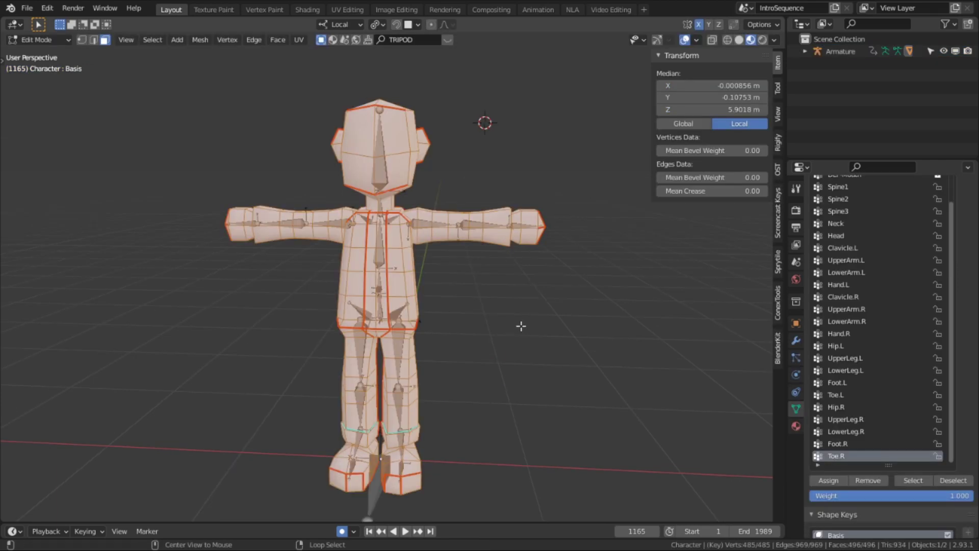
# Recalculate the normals of all the character mesh's faces to the outside and return to Object Mode.
pyautogui.hotkey('alt', 'n')
pyautogui.click(516, 313)
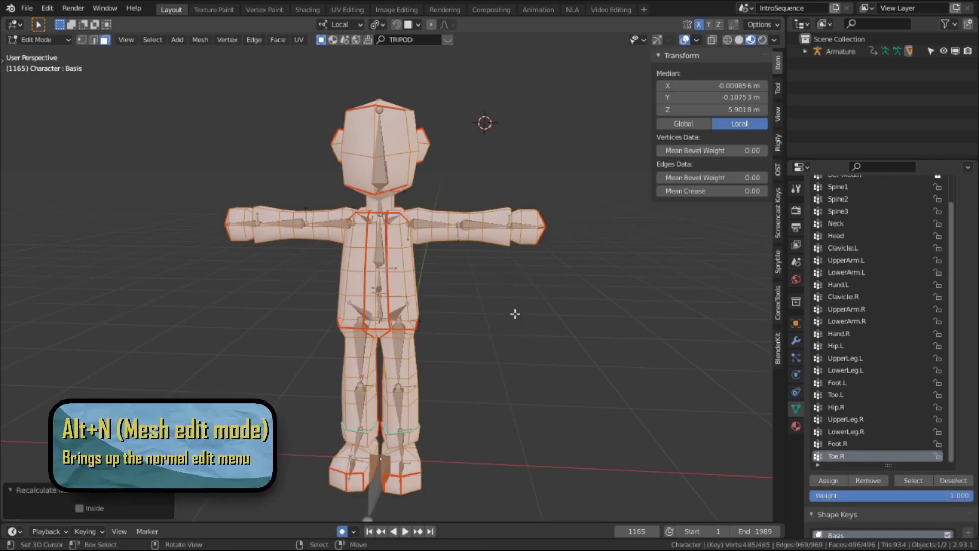
pyautogui.hotkey('ctrl', 'Tab')
pyautogui.click(454, 347)
pyautogui.hotkey('ctrl', 'Tab')
pyautogui.click(372, 255)
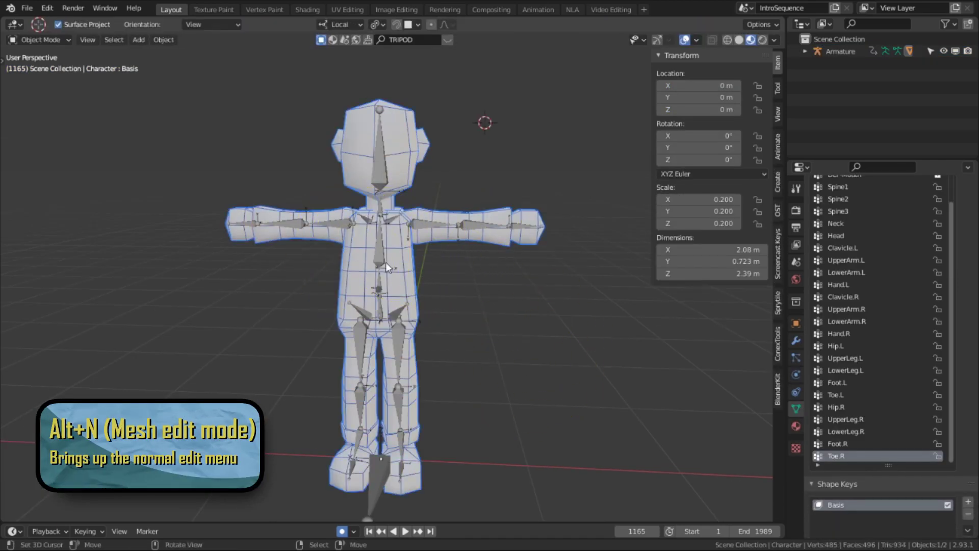
# Select the character mesh and armature, parent them again with automatic weights, and pick the left upper arm bone in Pose Mode.
pyautogui.press('g')
pyautogui.click(404, 258)
pyautogui.keyDown('shift'); pyautogui.click(384, 251); pyautogui.keyUp('shift')
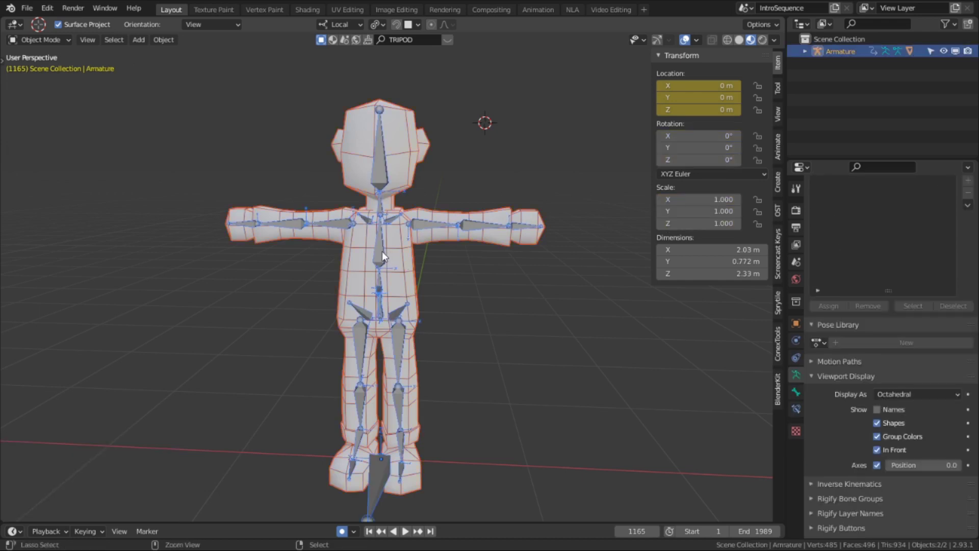
pyautogui.hotkey('ctrl', 'p')
pyautogui.click(382, 251)
pyautogui.hotkey('ctrl', 'Tab')
pyautogui.rightClick(426, 219)
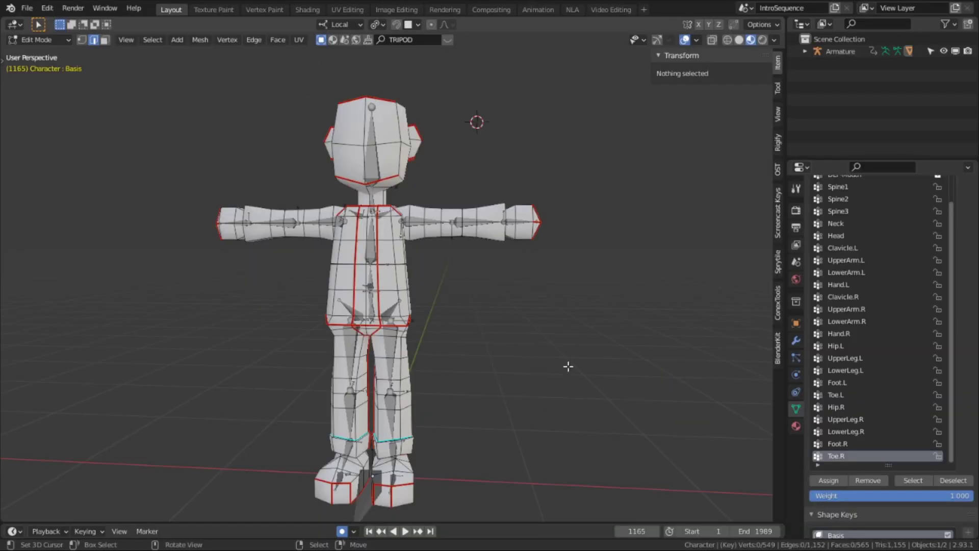
# Select the whole character mesh in Edit Mode and merge its vertices by distance at 0.0001 m.
pyautogui.moveTo(568, 367)
pyautogui.mouseDown(button='middle')
pyautogui.moveTo(544, 365)
pyautogui.moveTo(587, 381)
pyautogui.moveTo(565, 381)
pyautogui.moveTo(578, 379)
pyautogui.mouseUp(button='middle')
pyautogui.press('Tab')
pyautogui.press('Tab')
pyautogui.press('a')
pyautogui.press('m')
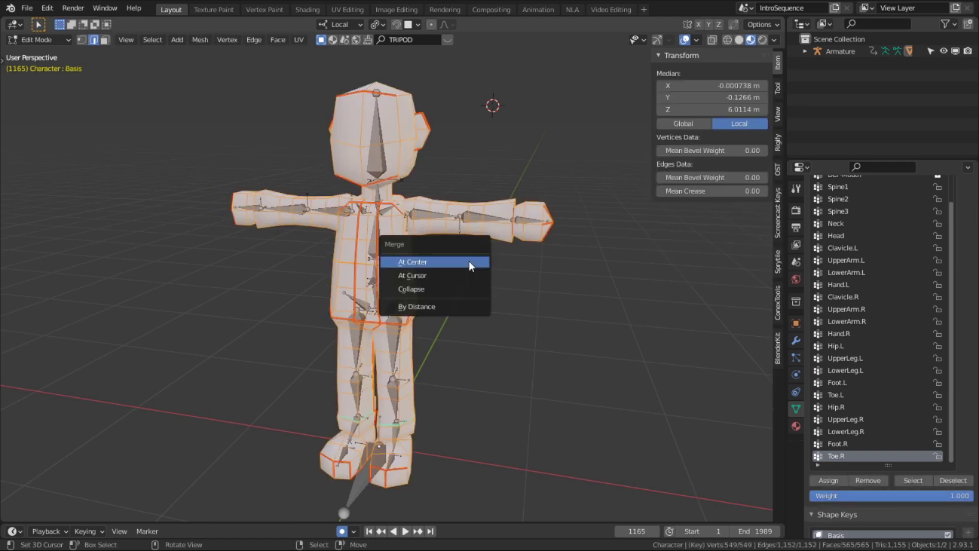
pyautogui.click(443, 307)
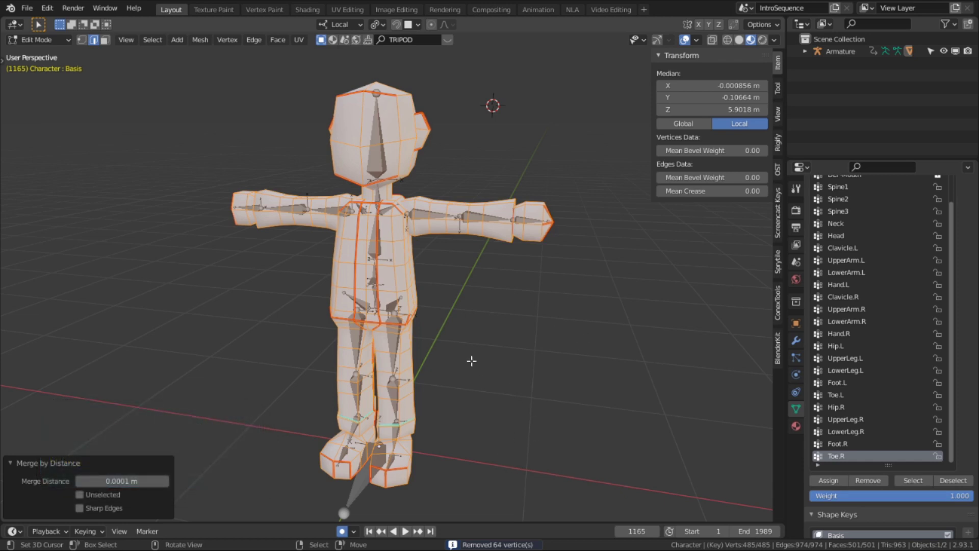
# Select the character mesh's interior faces in face select mode and hide all unselected geometry.
pyautogui.hotkey('alt', 'a')
pyautogui.scroll(4, 465, 360)
pyautogui.press('3')
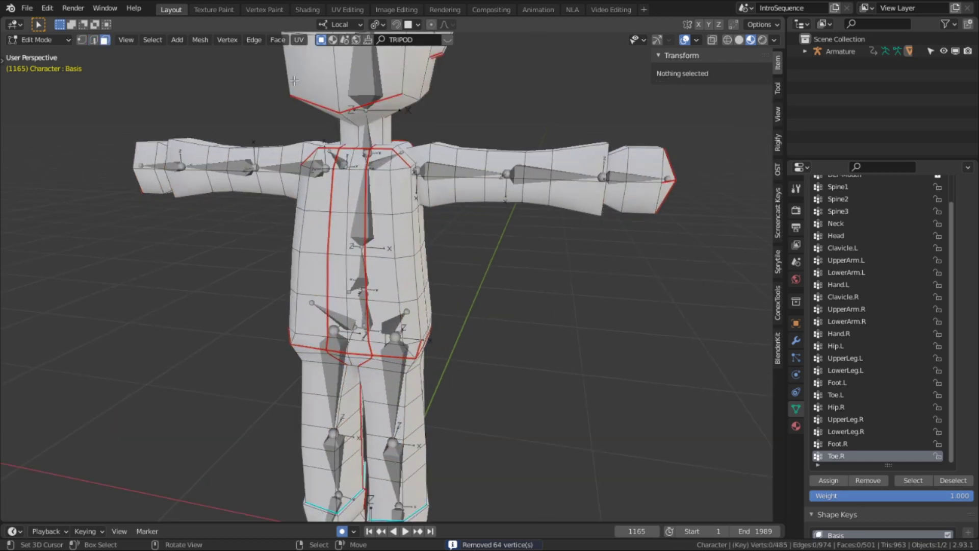
pyautogui.click(153, 40)
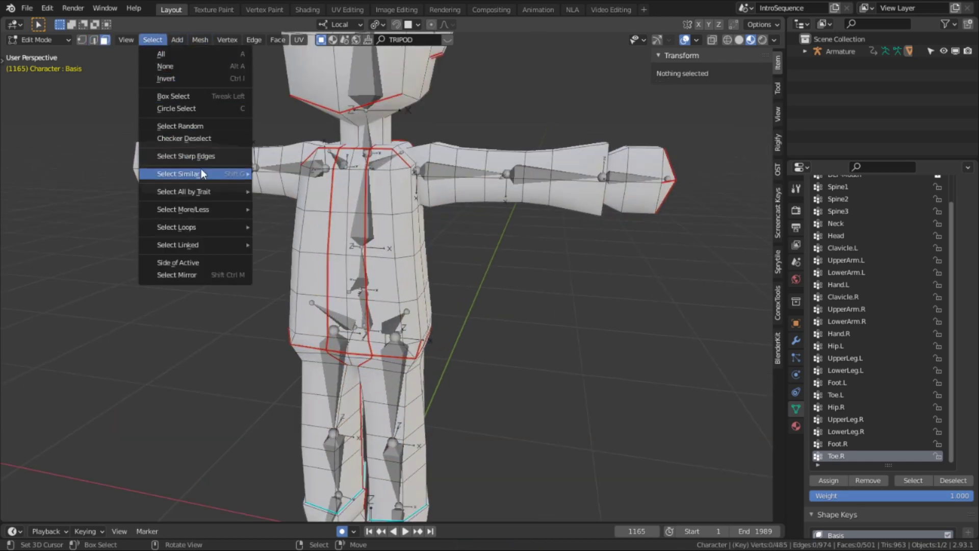
pyautogui.moveTo(225, 191)
pyautogui.click(282, 206)
pyautogui.hotkey('shift', 'h')
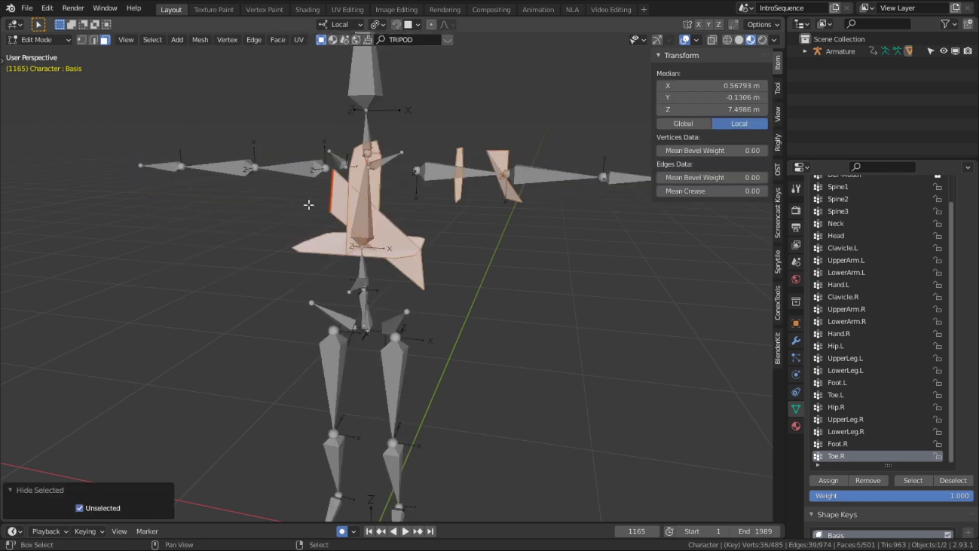
# Delete the isolated interior faces, reveal the hidden geometry, and return to Object Mode.
pyautogui.moveTo(309, 204); pyautogui.dragTo(447, 223, button='middle')
pyautogui.press('x')
pyautogui.click(357, 248)
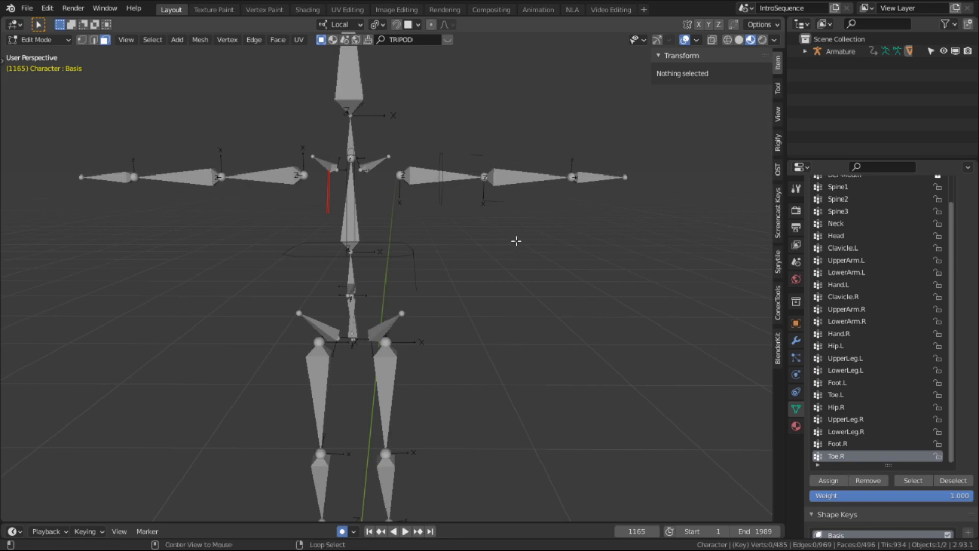
pyautogui.hotkey('alt', 'h')
pyautogui.hotkey('alt', 'a')
pyautogui.press('Tab')
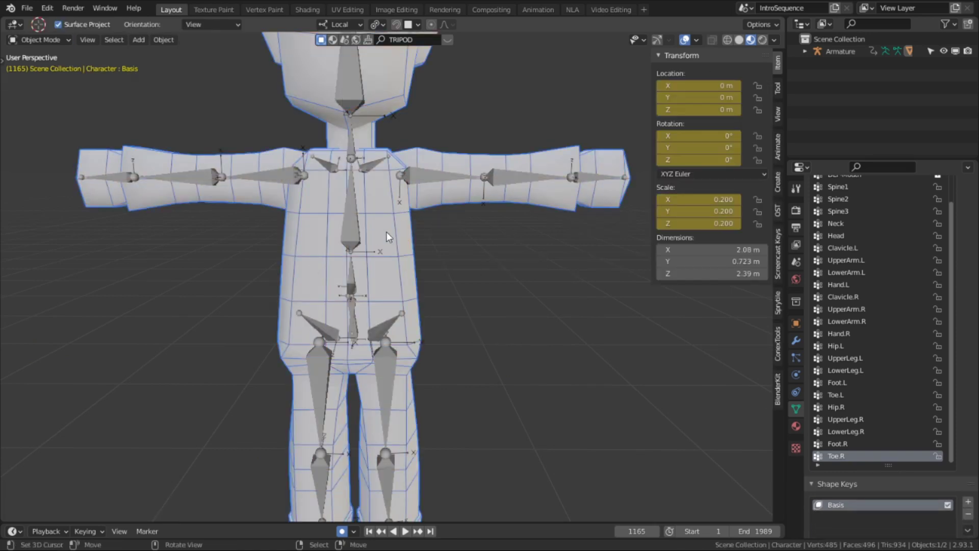
# Inspect the edge loops of the character's left arm up close in Pose Mode.
pyautogui.scroll(-2, 393, 235)
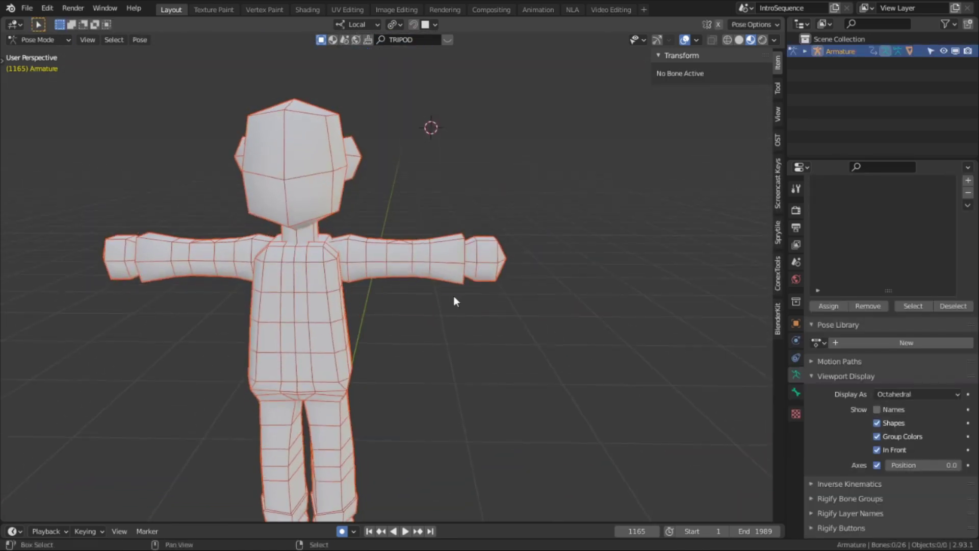
pyautogui.keyDown('shift'); pyautogui.moveTo(460, 292); pyautogui.dragTo(549, 258, button='middle'); pyautogui.keyUp('shift')
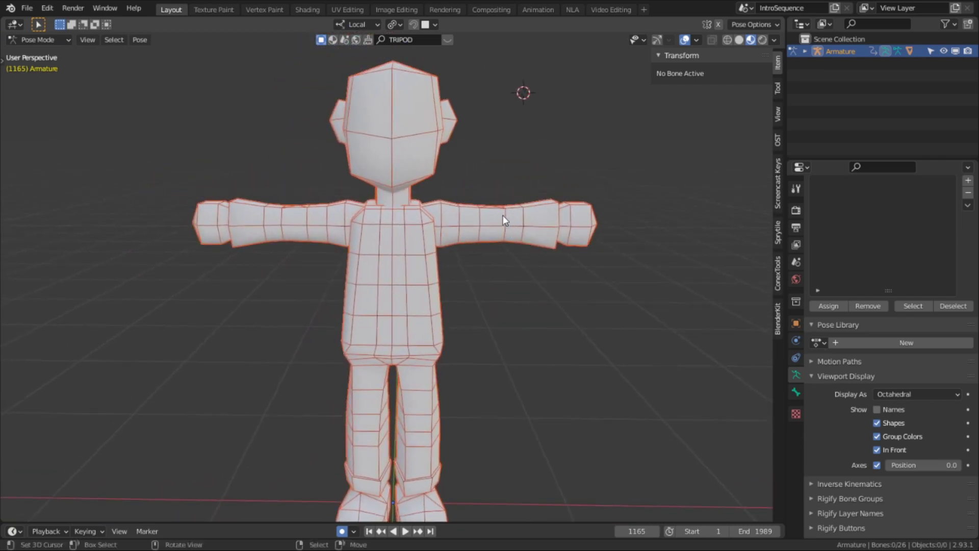
pyautogui.scroll(6, 501, 244)
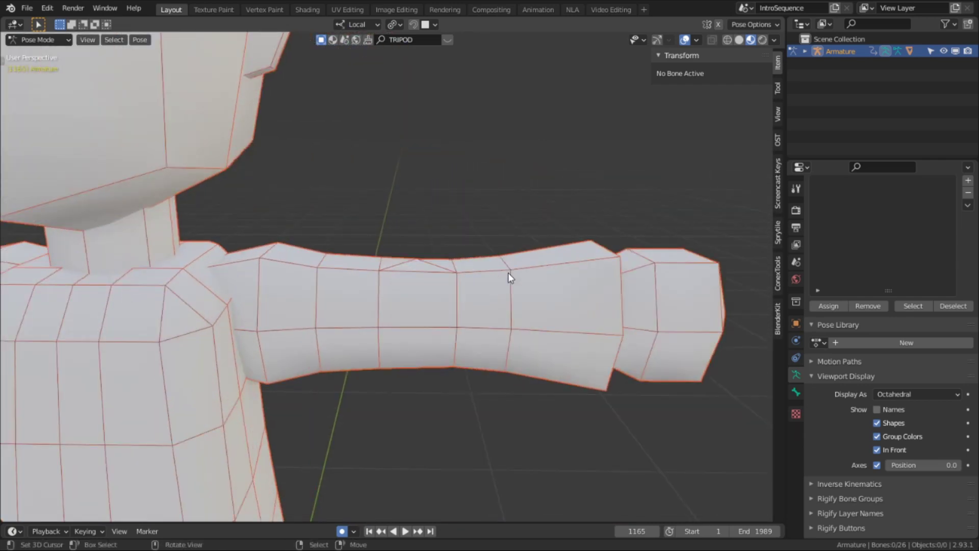
# Inspect the edge loops around the character's hips, knees and feet from the front and the side.
pyautogui.moveTo(510, 271); pyautogui.dragTo(545, 377, button='middle')
pyautogui.scroll(-3, 454, 409)
pyautogui.keyDown('alt'); pyautogui.middleClick(335, 509); pyautogui.keyUp('alt')
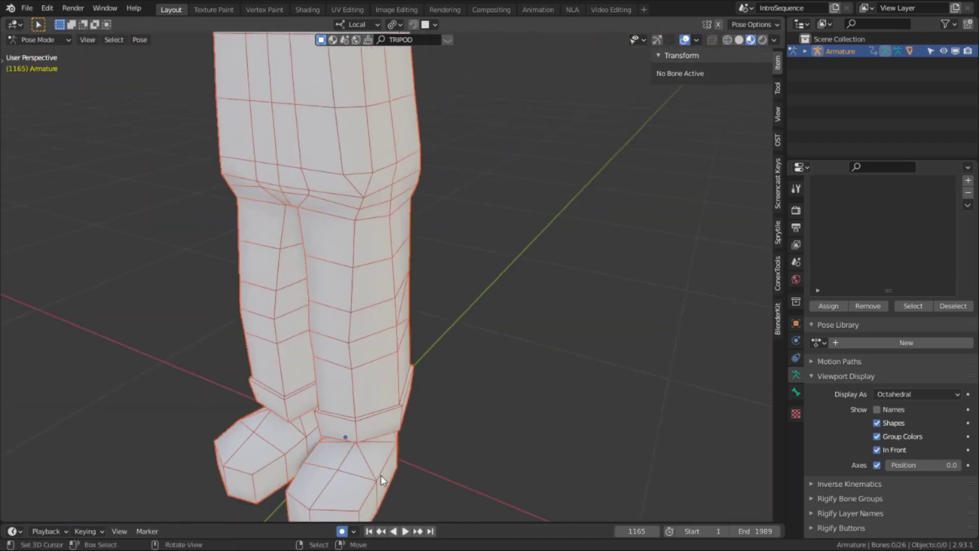
pyautogui.moveTo(402, 461); pyautogui.dragTo(465, 308, button='middle')
pyautogui.scroll(-2, 409, 332)
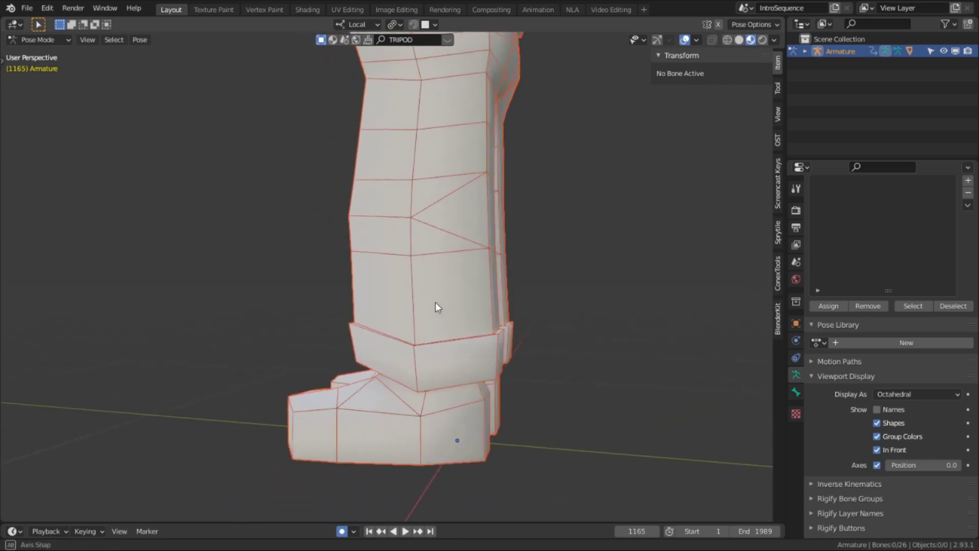
pyautogui.moveTo(432, 303); pyautogui.dragTo(512, 352, button='middle')
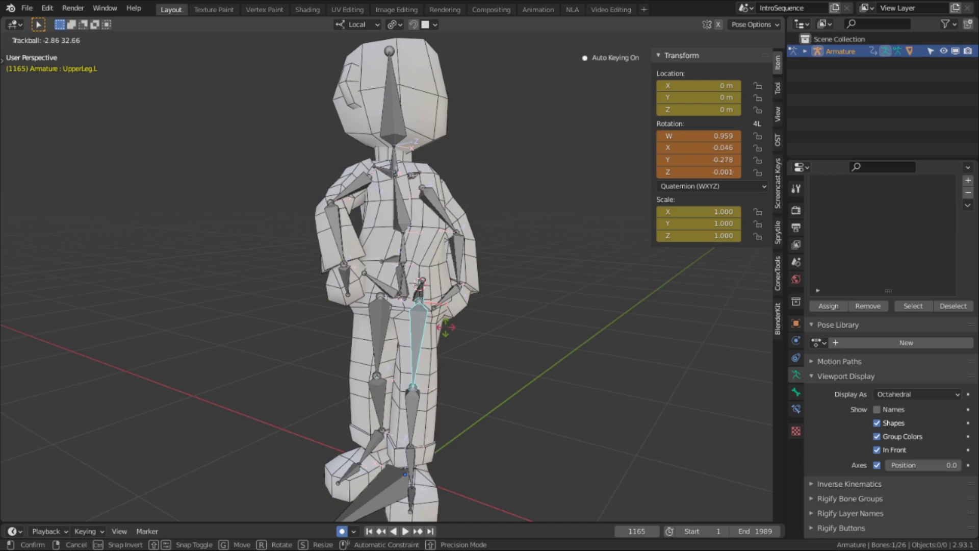
# Rotate the left upper leg bone about 30° around the global Z axis.
pyautogui.rightClick(430, 342)
pyautogui.press('r')
pyautogui.press('z')
pyautogui.rightClick(433, 369)
pyautogui.press('r')
pyautogui.press('z')
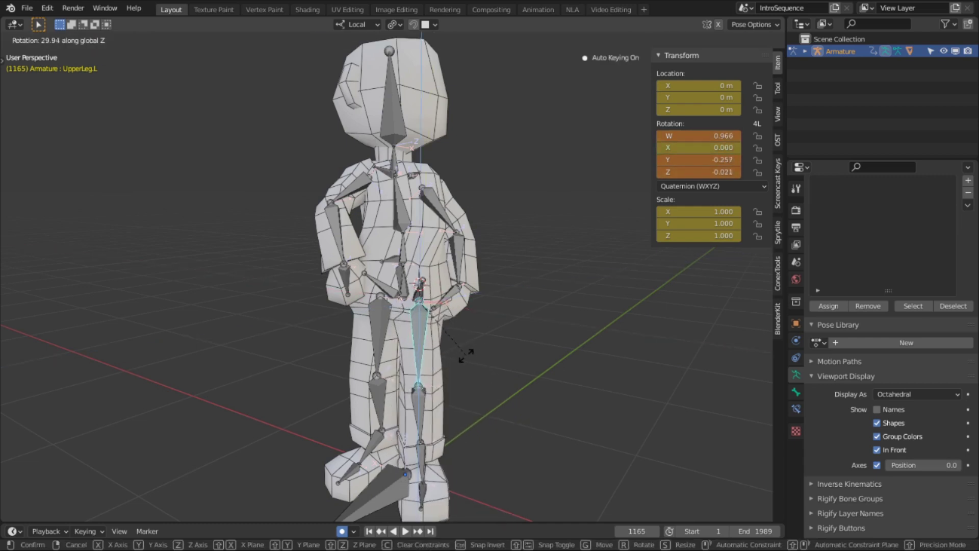
pyautogui.click(463, 350)
# Refine the left upper leg bone's pose with a free trackball rotation followed by a view-aligned rotation.
pyautogui.moveTo(380, 371); pyautogui.dragTo(424, 433, button='middle')
pyautogui.press('r')
pyautogui.press('r')
pyautogui.click(347, 396)
pyautogui.press('r')
pyautogui.click(388, 390)
# Bend the left knee by rotating the lower leg bone around its local X axis.
pyautogui.click(421, 408)
pyautogui.press('r')
pyautogui.press('x')
pyautogui.press('x')
pyautogui.click(400, 444)
# Rotate the left foot bone 25° around its local X axis.
pyautogui.rightClick(414, 448)
pyautogui.press('r')
pyautogui.press('x')
pyautogui.press('x')
pyautogui.click(411, 453)
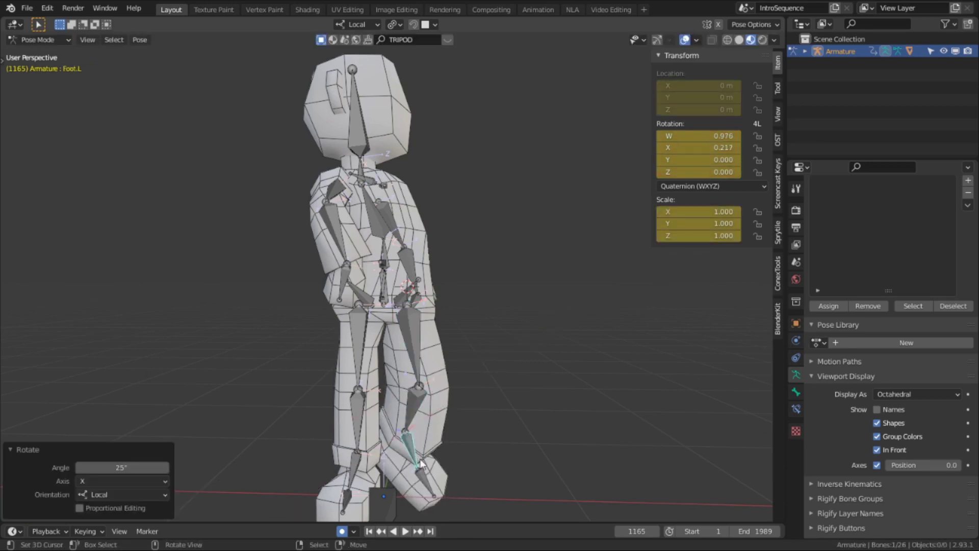
# Rotate the left toe bone -45.5° around its local X axis to bend the front of the foot.
pyautogui.rightClick(423, 469)
pyautogui.press('r')
pyautogui.press('x')
pyautogui.click(444, 453)
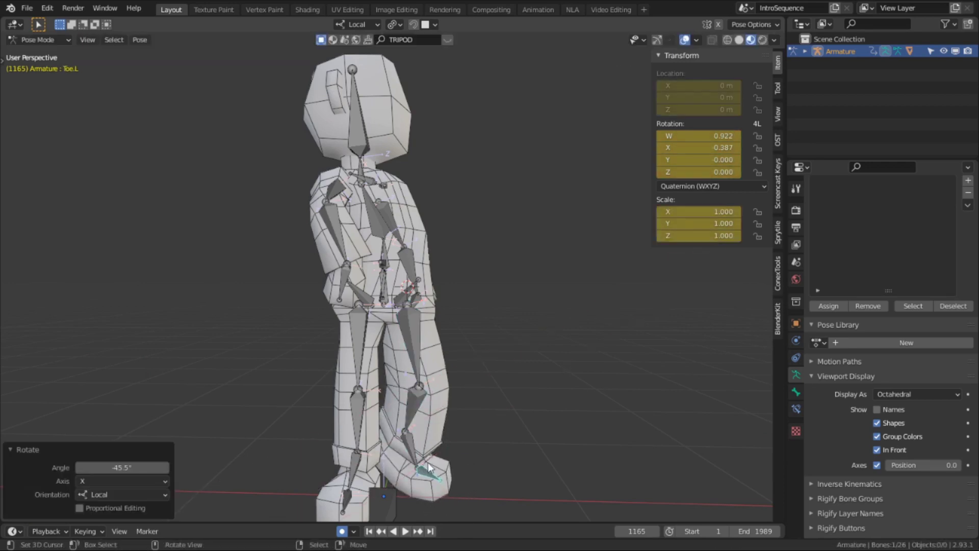
pyautogui.moveTo(444, 453); pyautogui.dragTo(390, 444, button='middle')
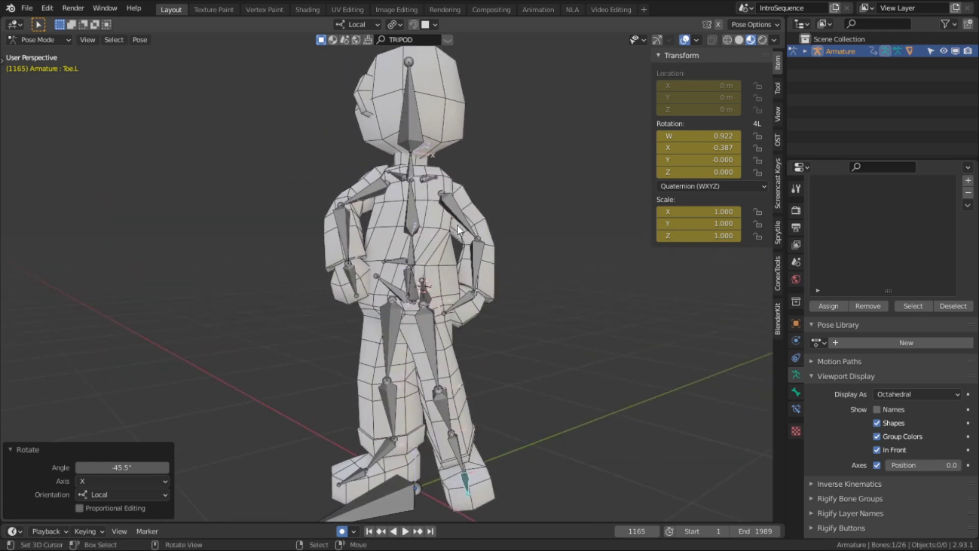